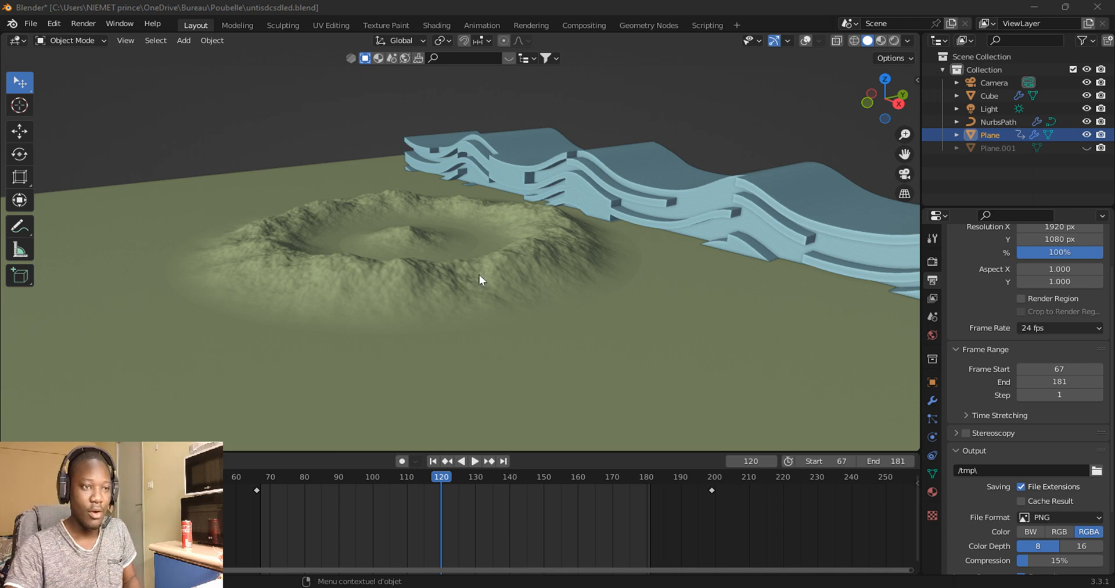
middle_click_drag(479, 275, 489, 280)
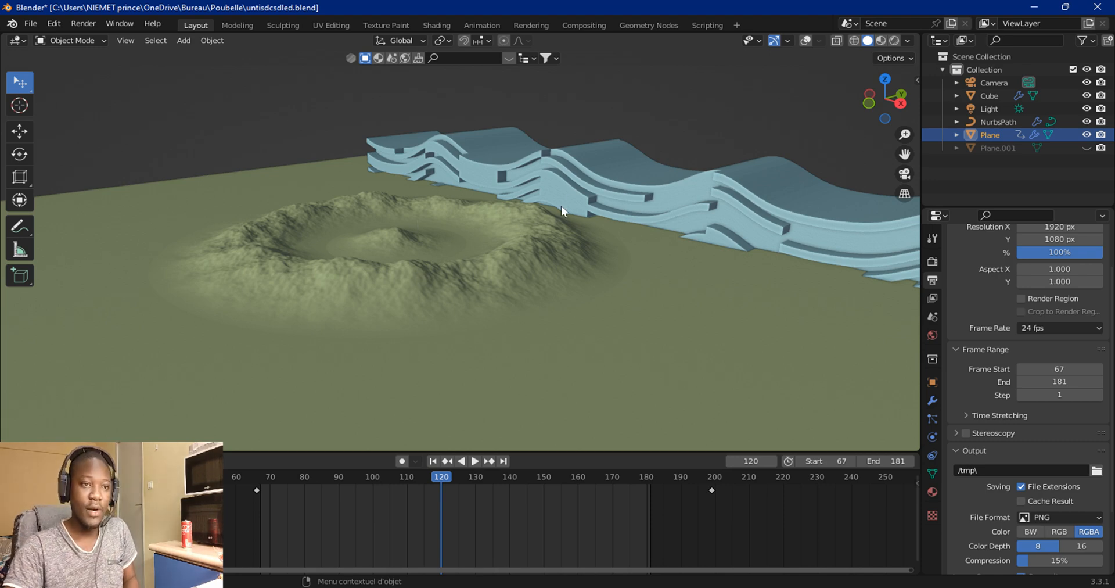
middle_click_drag(608, 187, 668, 185)
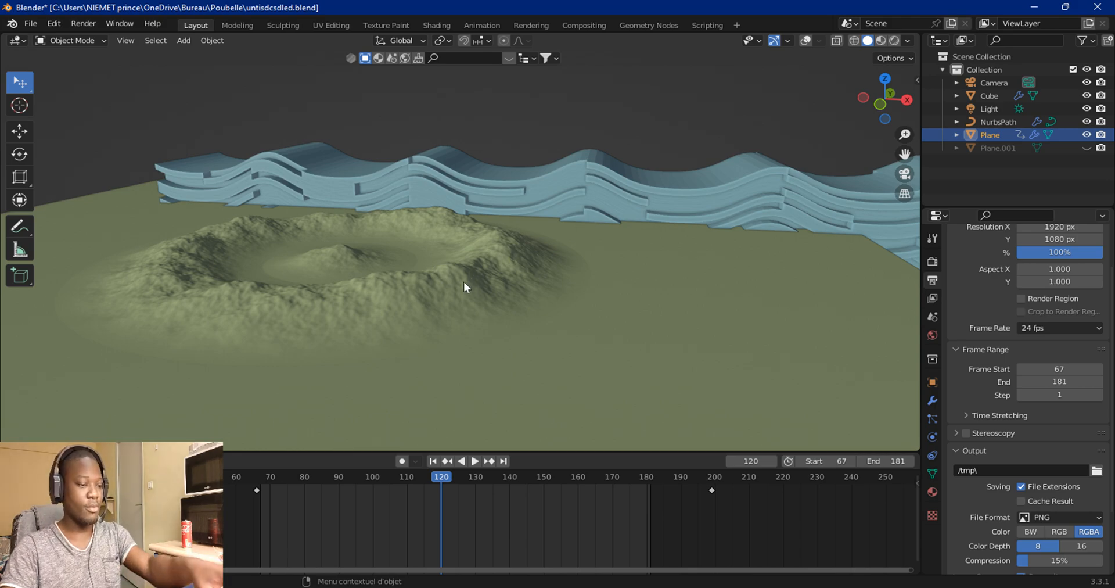
Step: Switch to the photo viewer and examine the reference images, zooming into the crater image
key("alt+Tab")
left_click(765, 152)
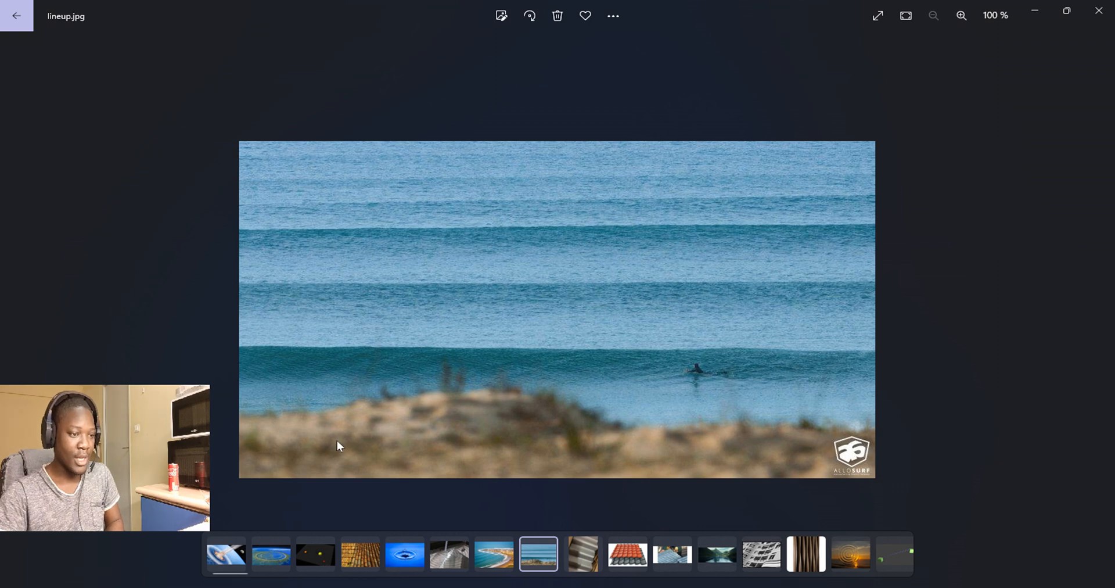
left_click(267, 555)
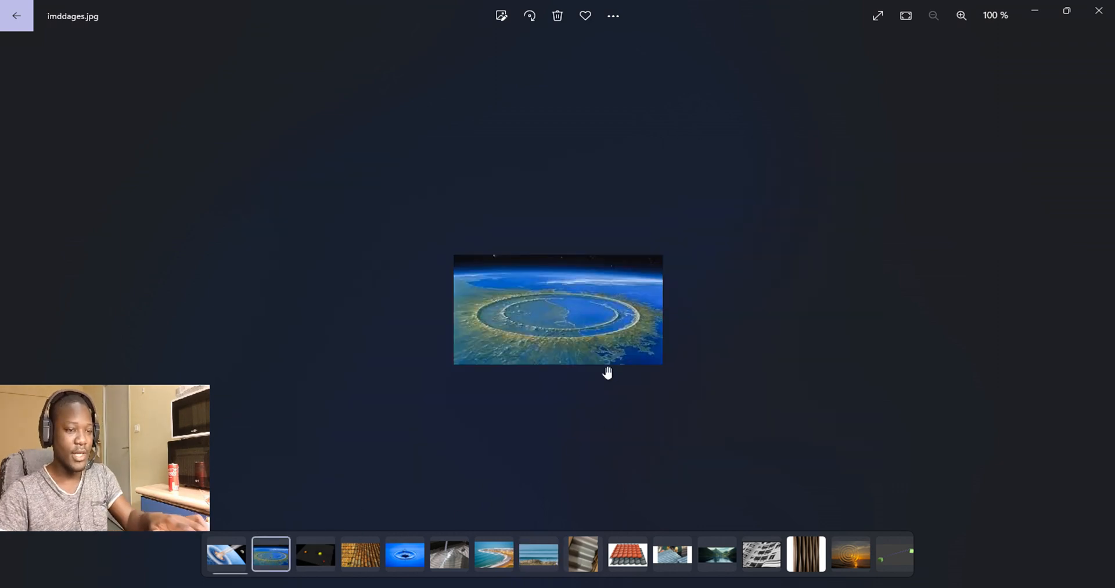
scroll(606, 370, "up", 8)
scroll(607, 372, "down", 1)
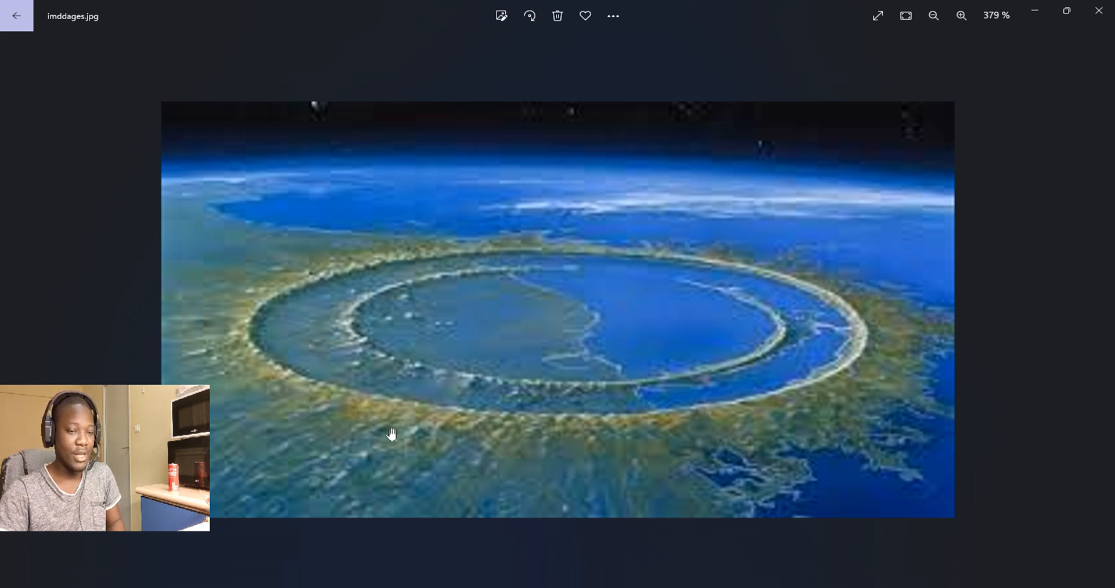
left_click(433, 313)
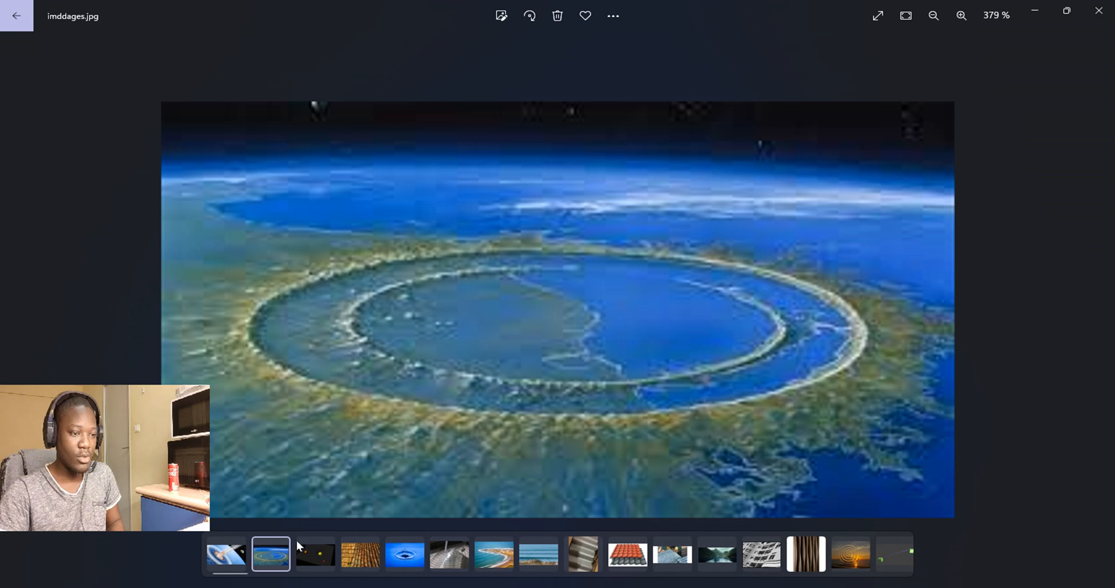
left_click(407, 562)
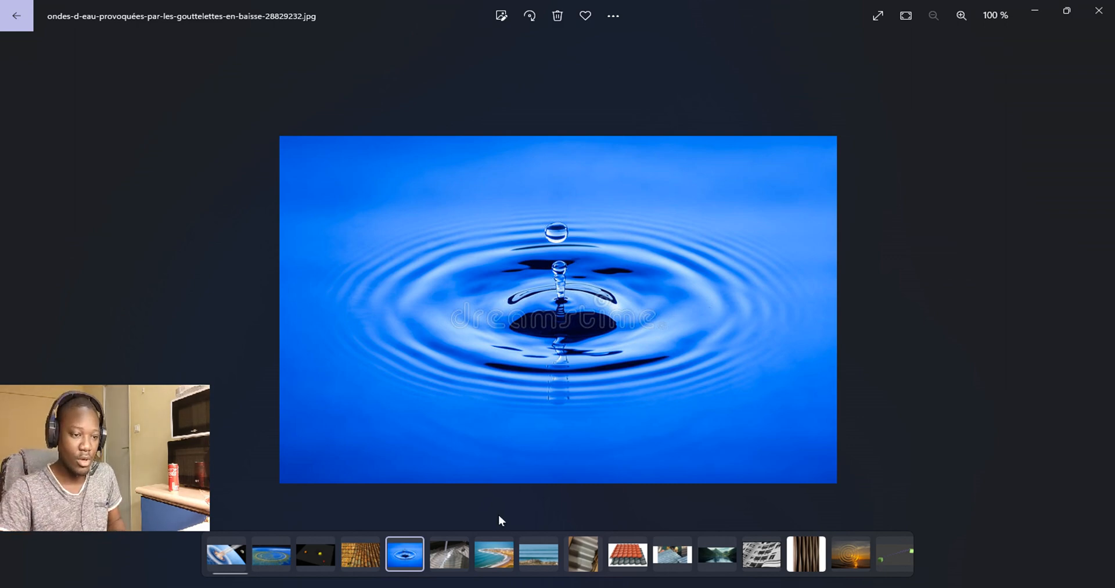
Step: Browse further reference images of breaking waves, a fjord and a curved building facade, zooming into them
left_click(493, 555)
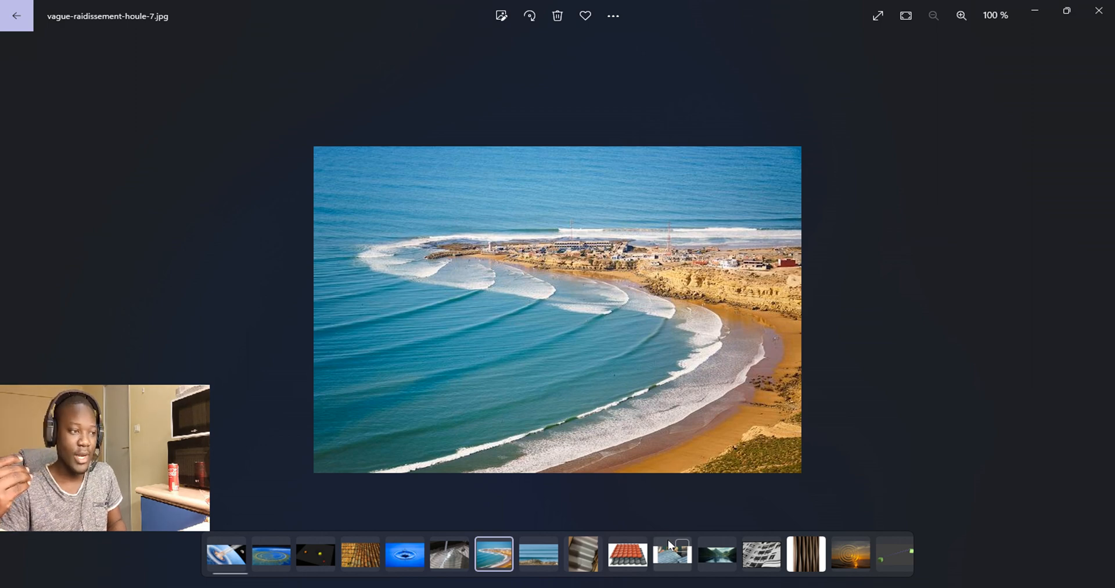
left_click(719, 555)
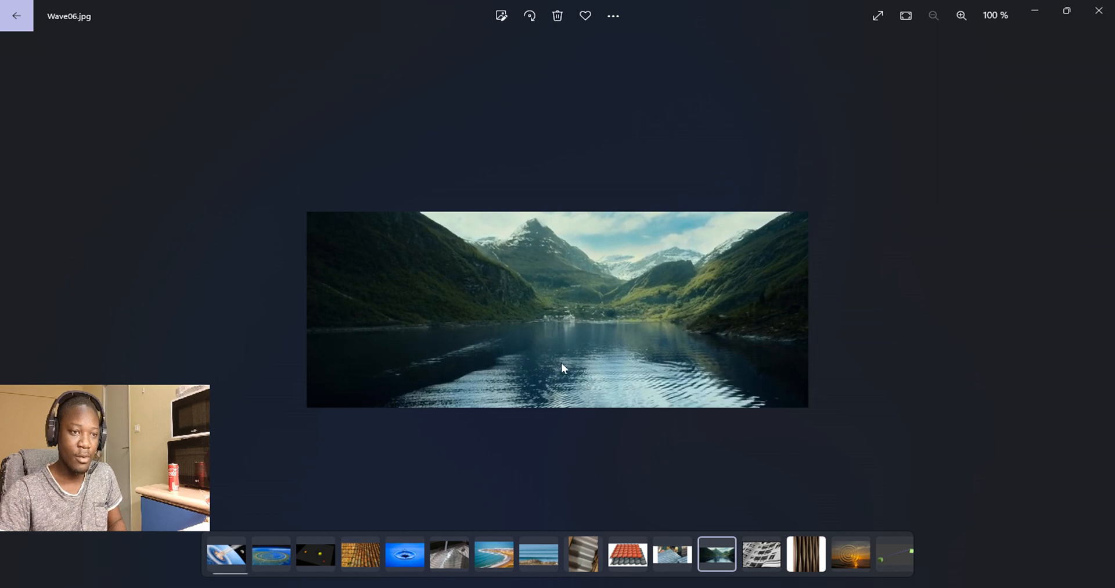
scroll(564, 358, "up", 5)
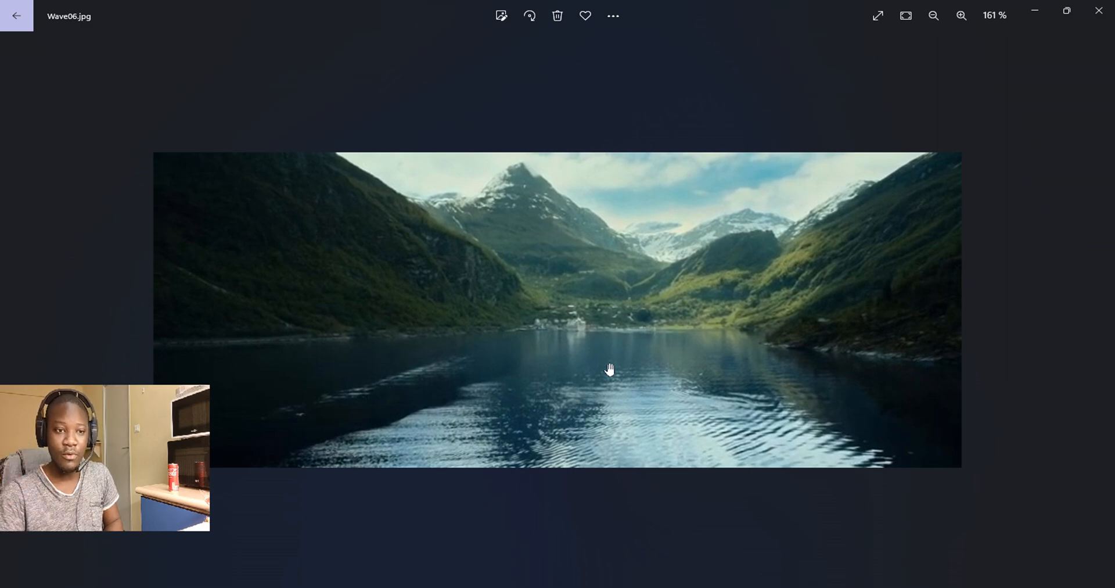
mouse_move(657, 377)
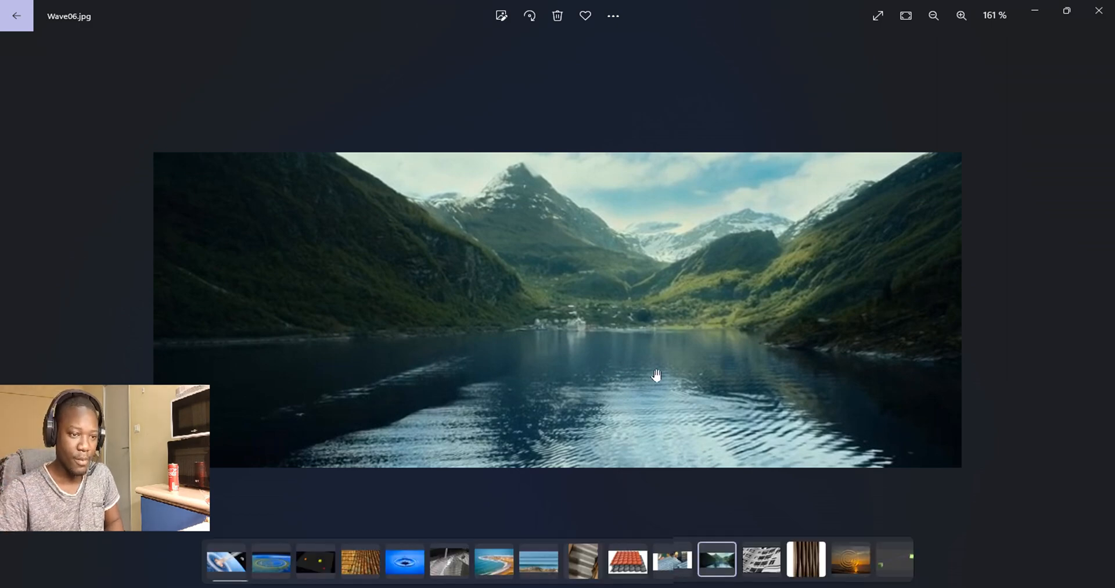
left_click(761, 554)
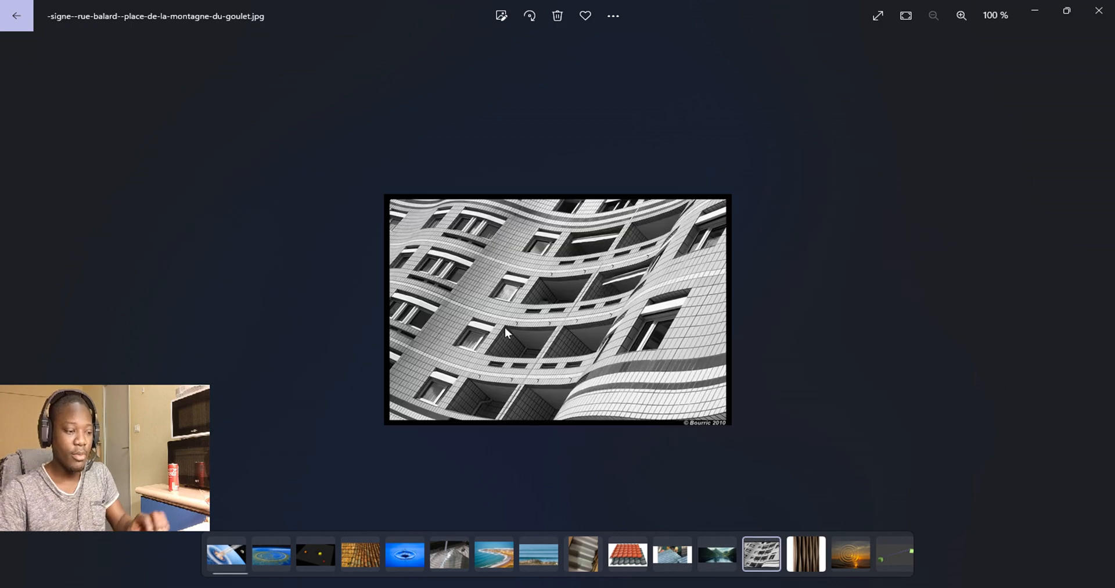
scroll(502, 326, "up", 3)
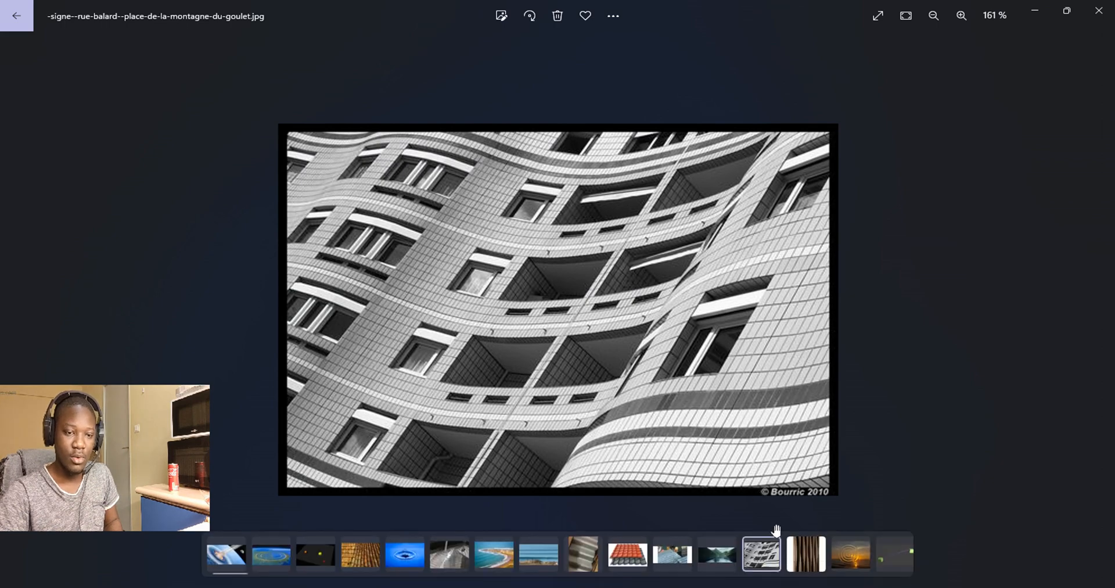
left_click(799, 556)
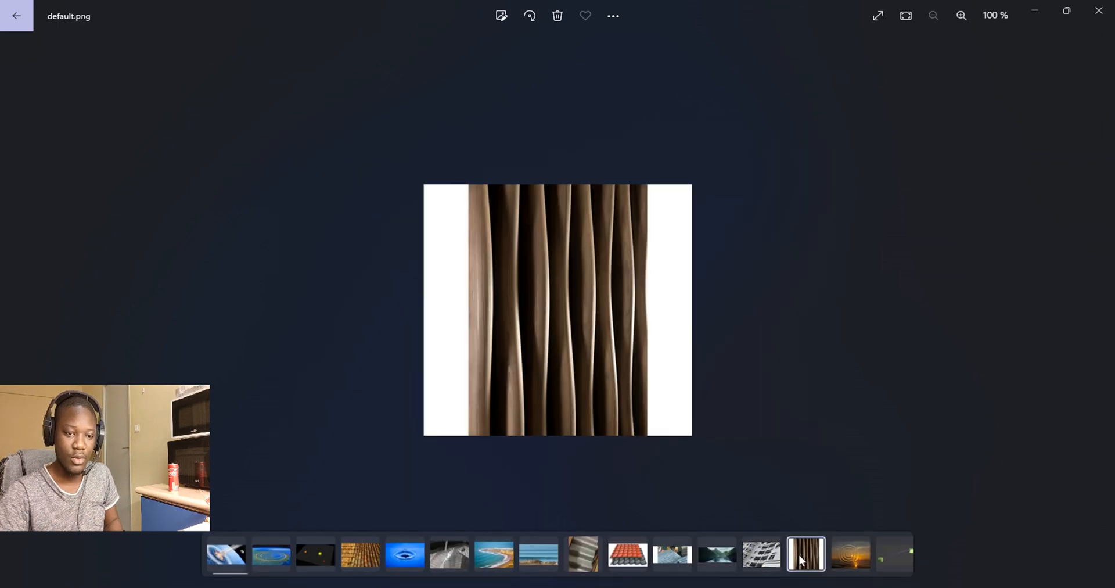
Step: Select the spacetime grid, roof tiles and crater images together to compare them side by side
left_click(627, 558)
left_click(582, 556)
left_click(538, 556)
left_click(493, 555)
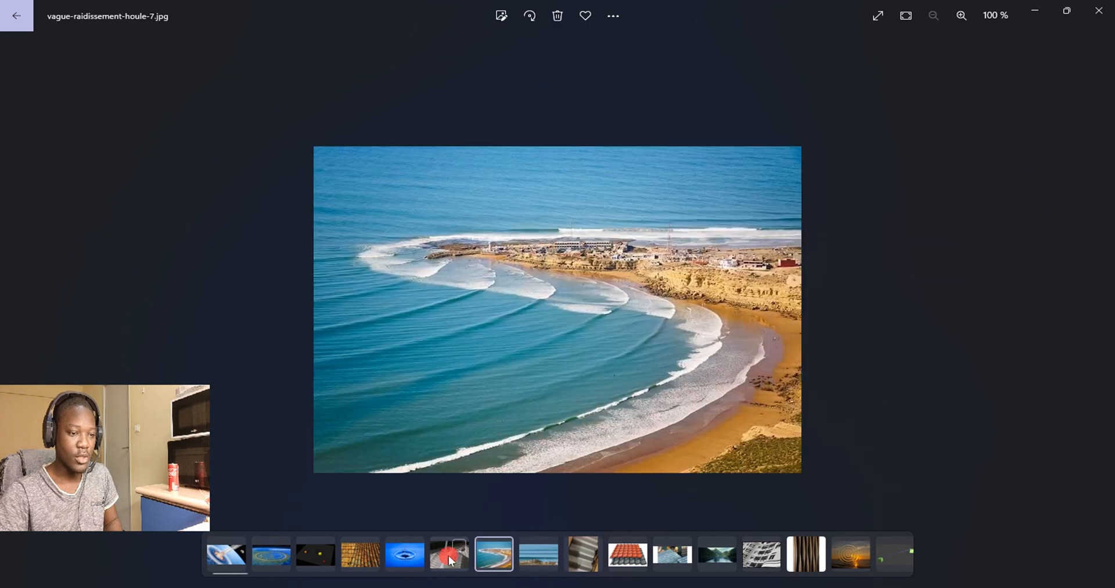
left_click(449, 555)
left_click(405, 554)
left_click(354, 553)
left_click(312, 550, "ctrl")
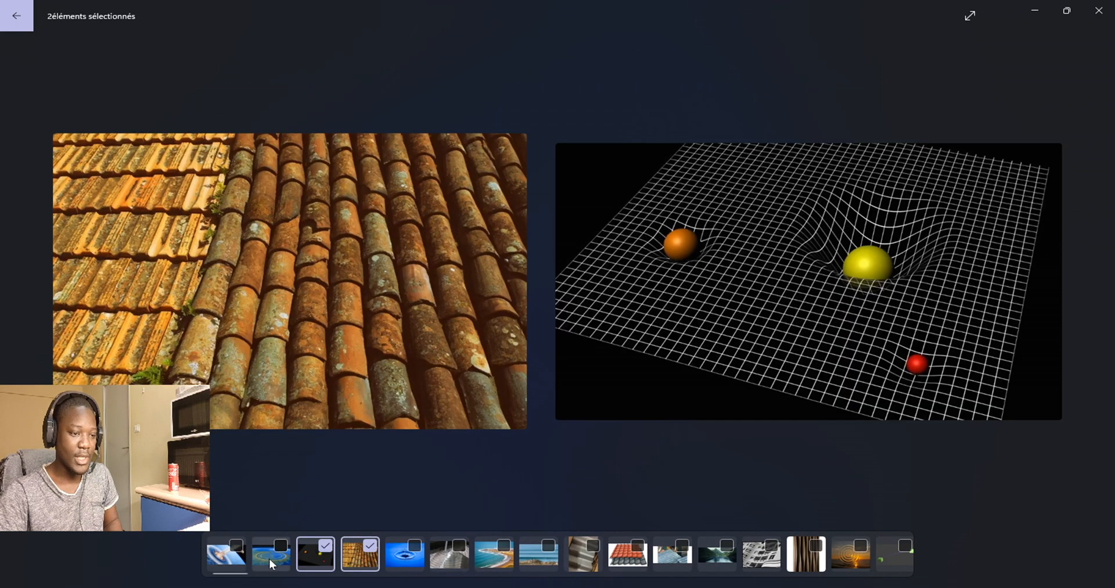
left_click(271, 559, "ctrl")
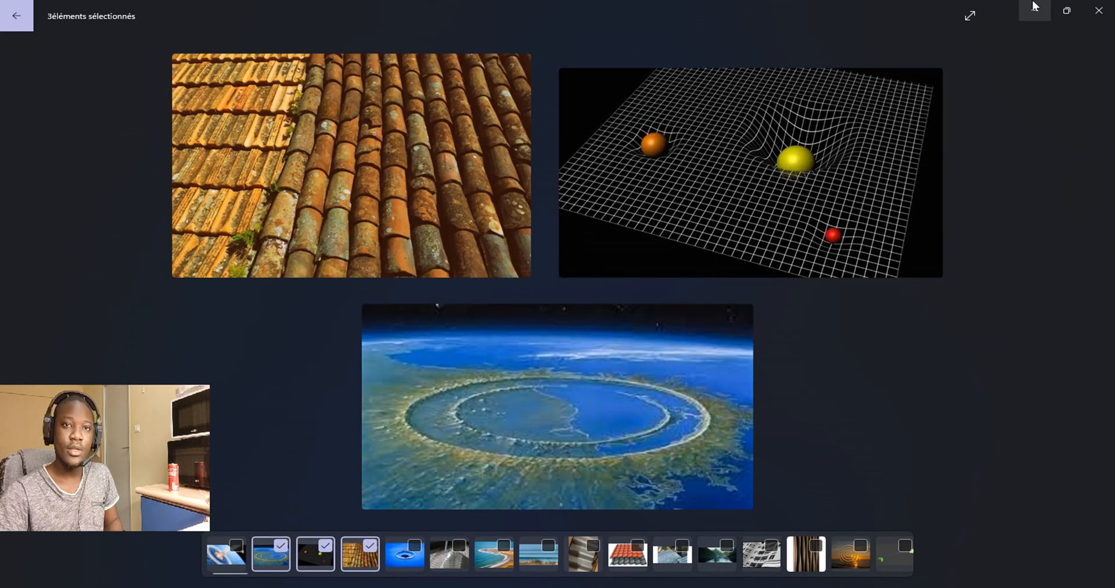
Step: Return to Blender and turn on the viewport overlays
left_click(1034, 13)
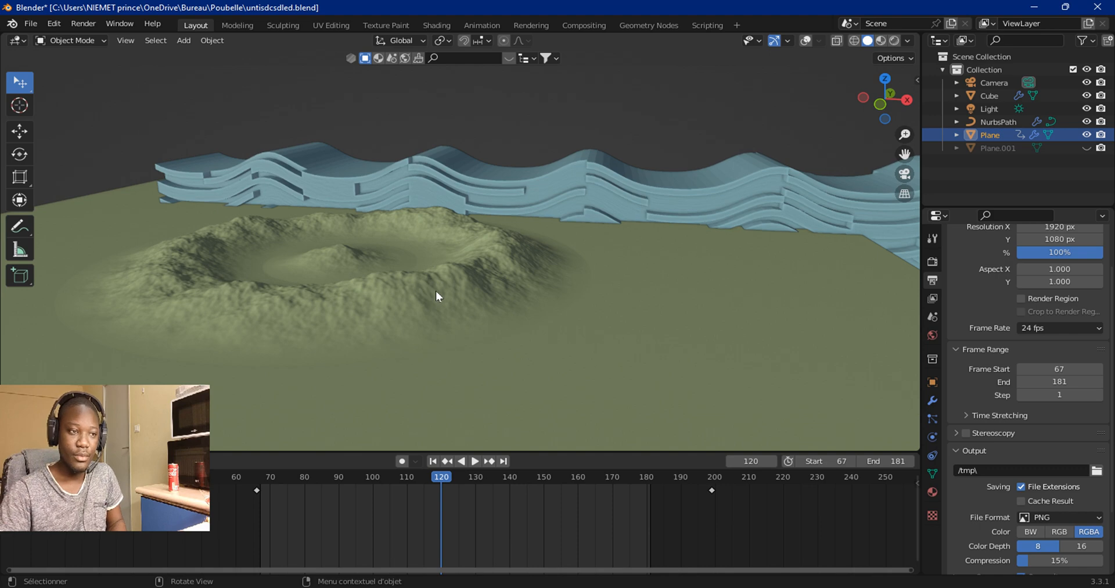
left_click(806, 41)
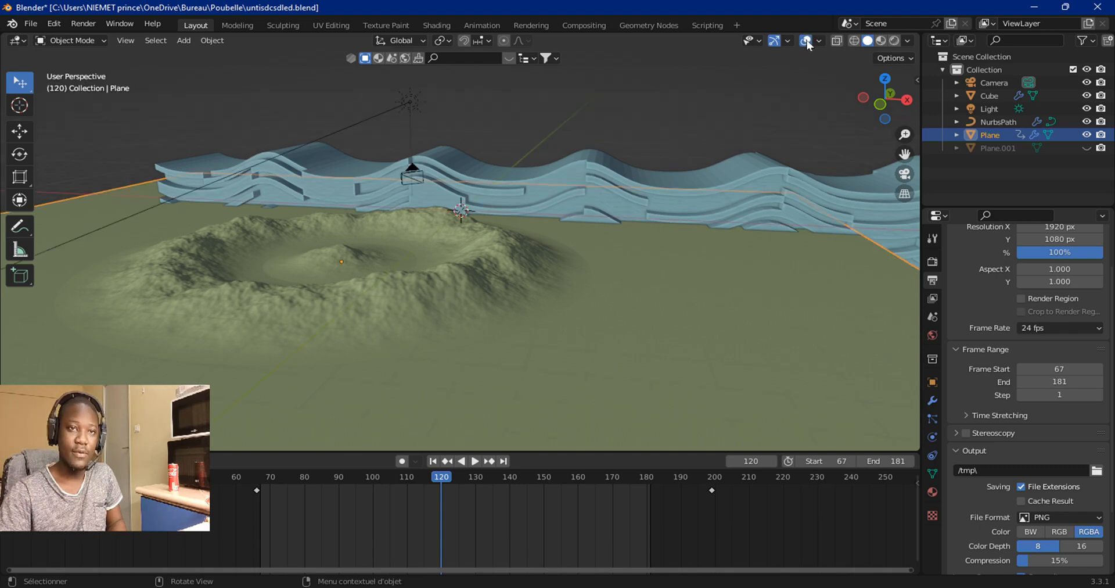
left_click(284, 120)
left_click_drag(25, 90, 93, 77)
left_click_drag(91, 123, 423, 326)
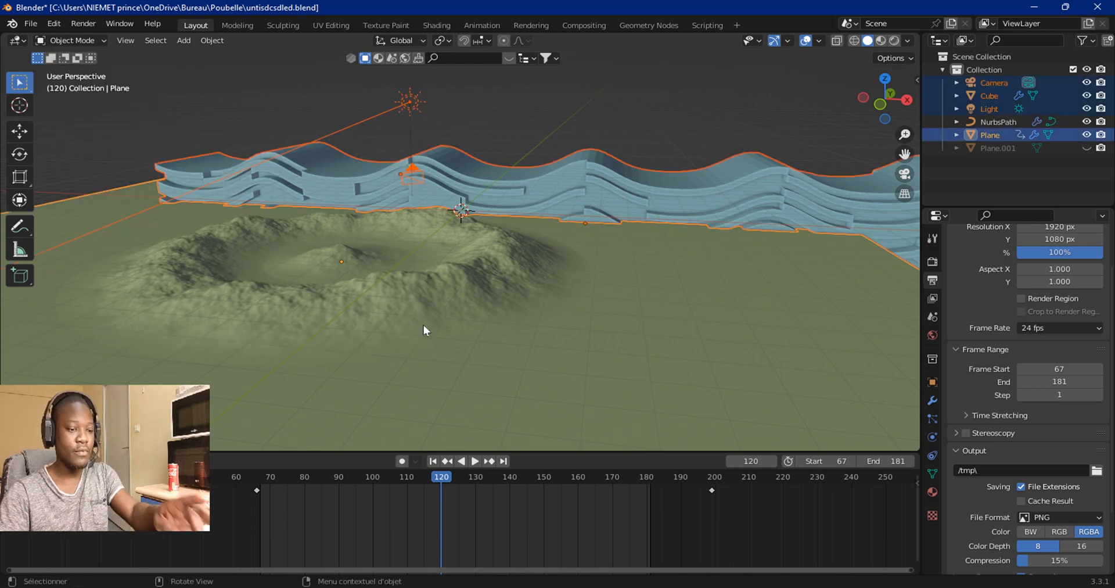
key("g")
key("z")
right_click(407, 232)
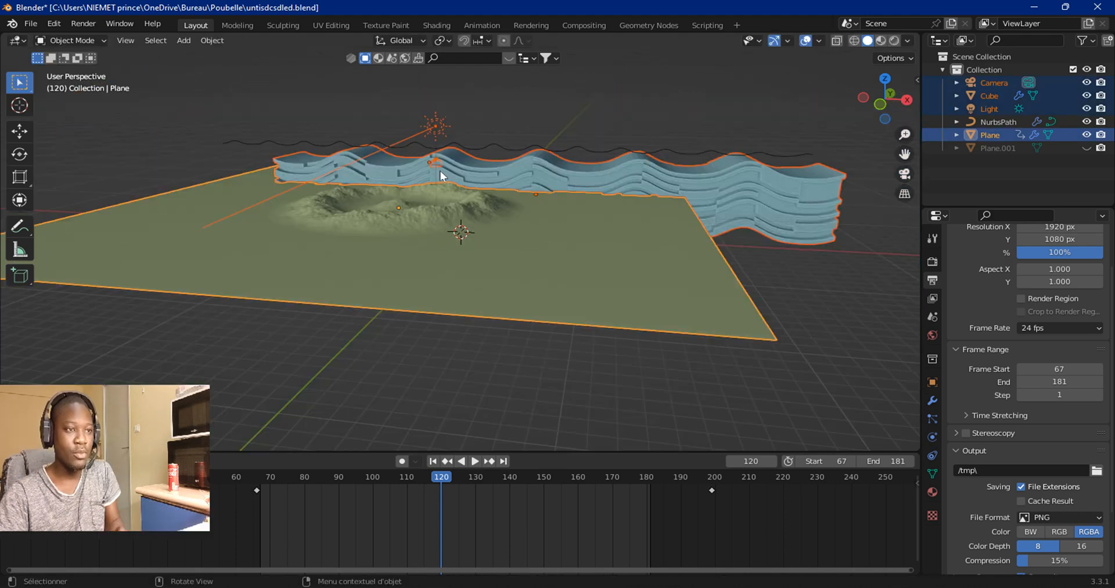
left_click(801, 291)
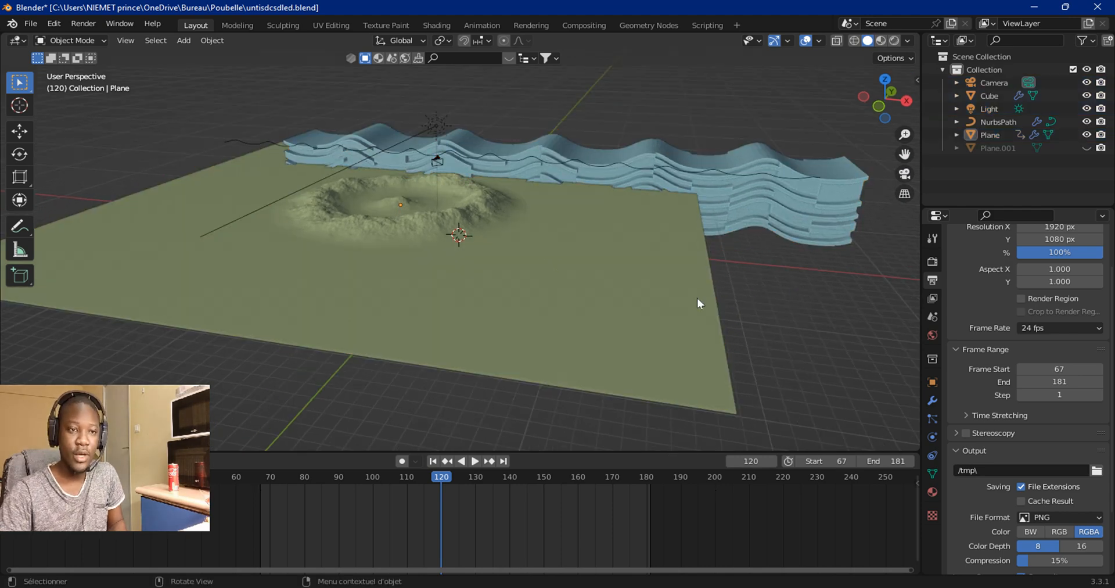
Step: Select the ground plane and lower its two Subdivision modifiers' viewport levels to 4 and 2
left_click(697, 297)
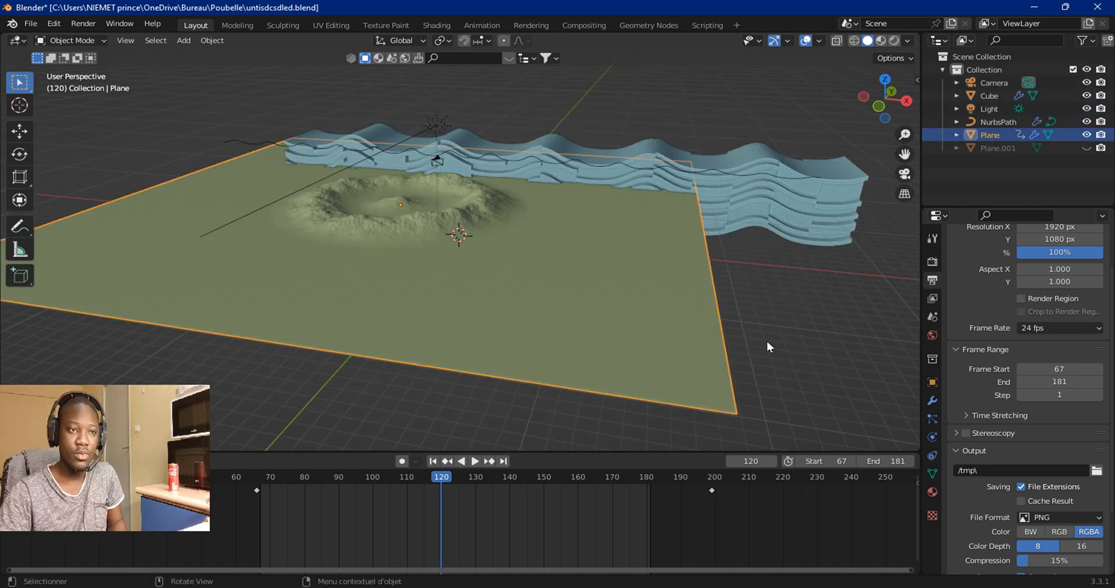
left_click(932, 399)
left_click(1031, 317)
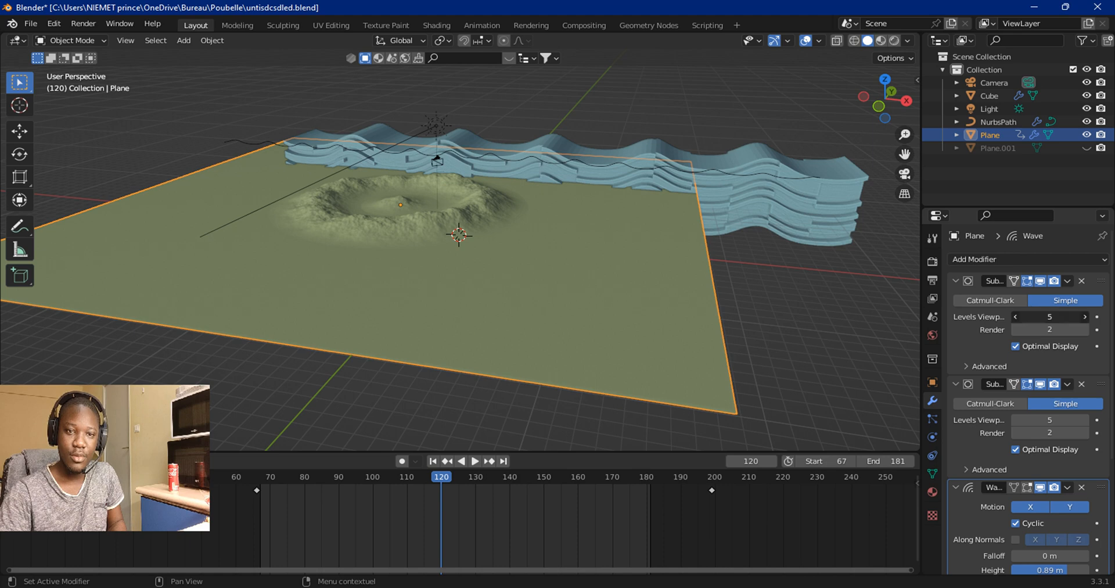
left_click(1068, 418)
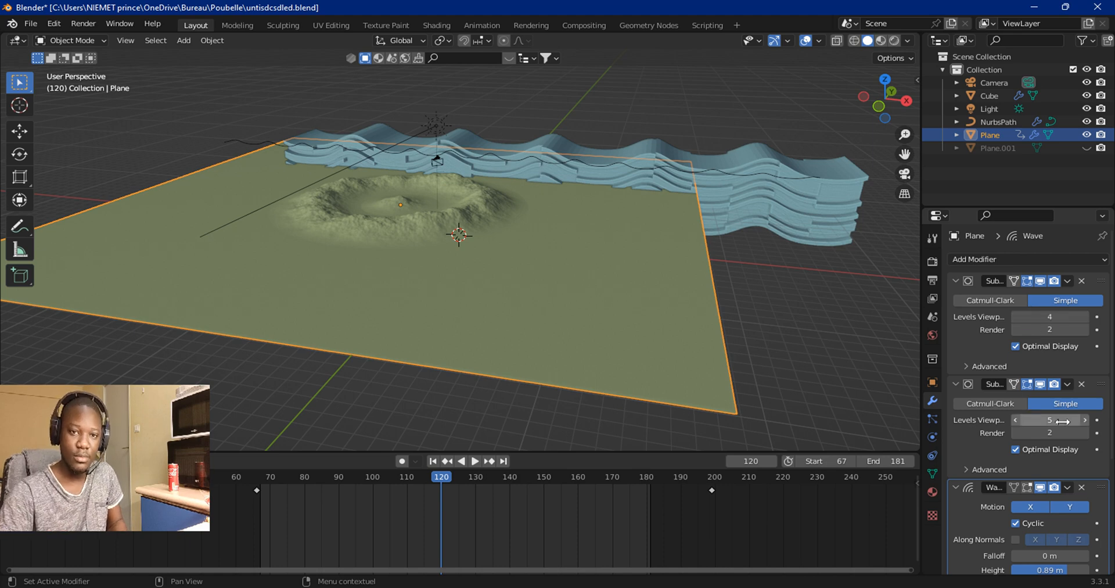
type("2")
key("Return")
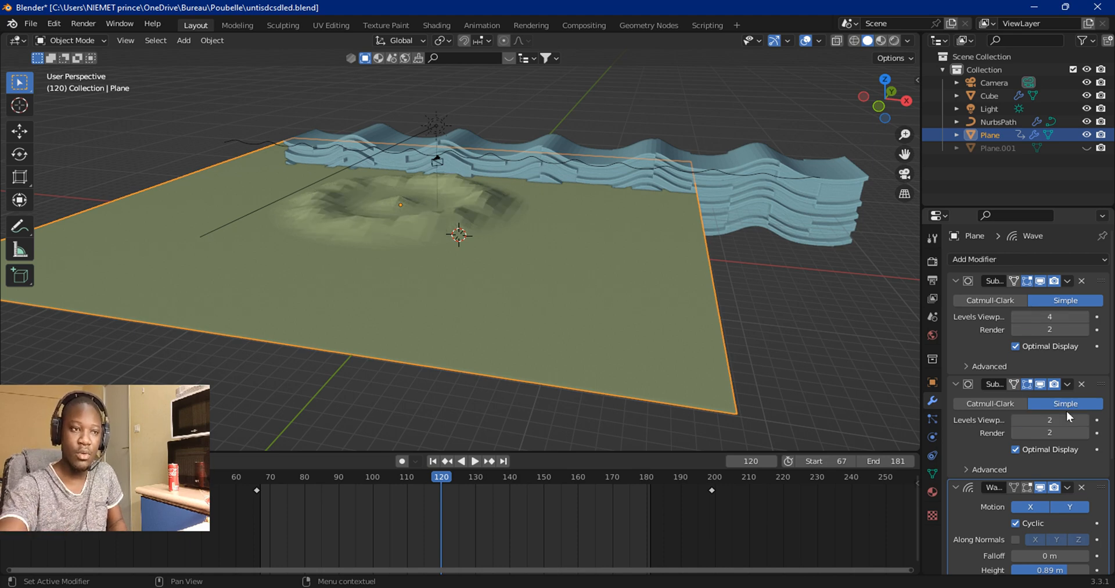
Step: Select the wavy cube and set its Subdivision modifier's viewport level to 2
left_click(768, 203)
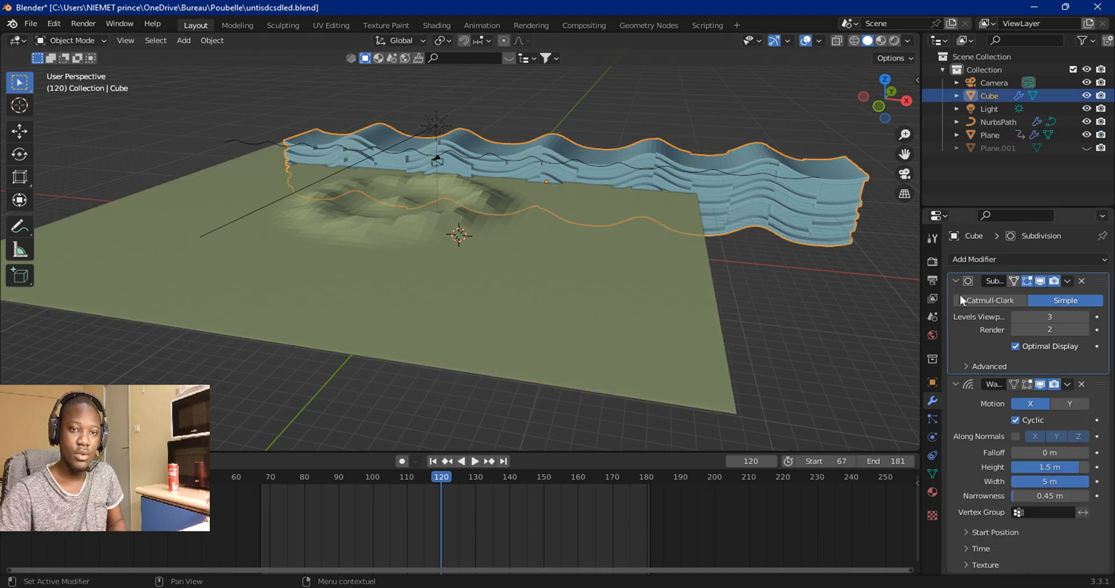
left_click(1038, 315)
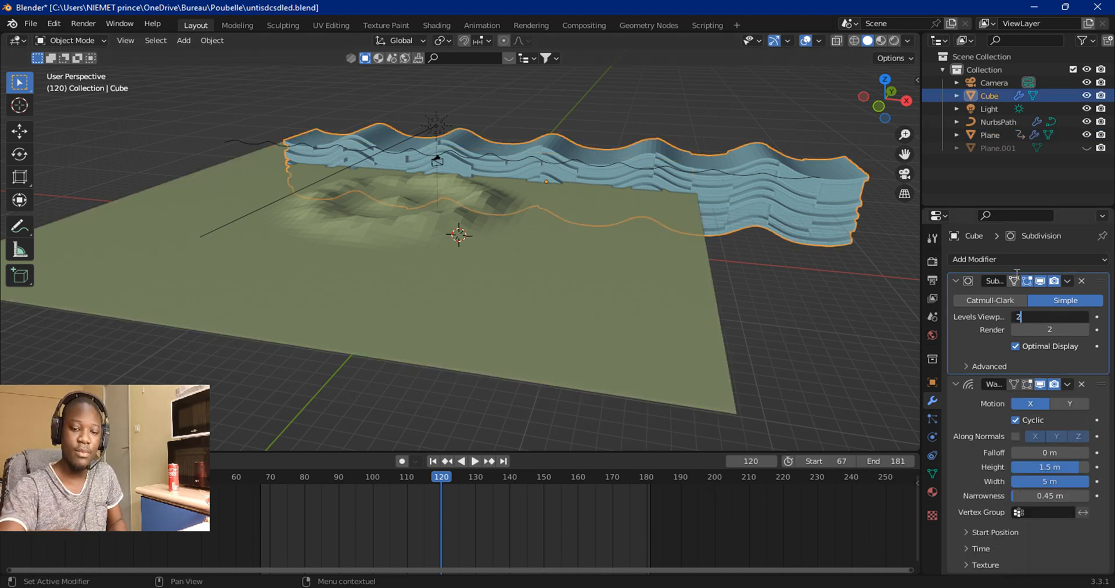
type("2")
key("Return")
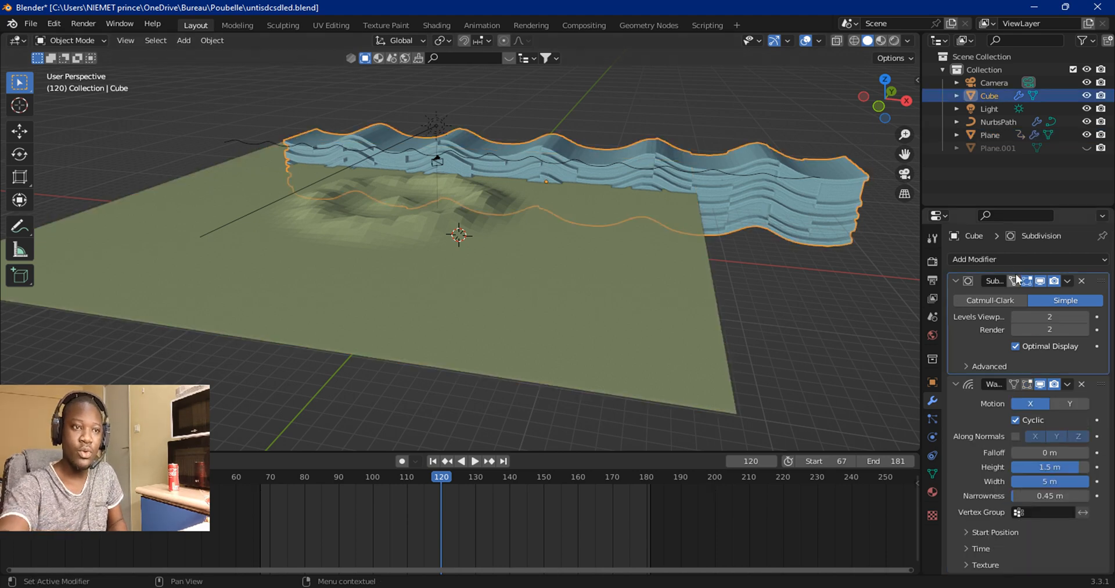
Step: Play the animation to preview the waves from another angle, then pause it
left_click(477, 463)
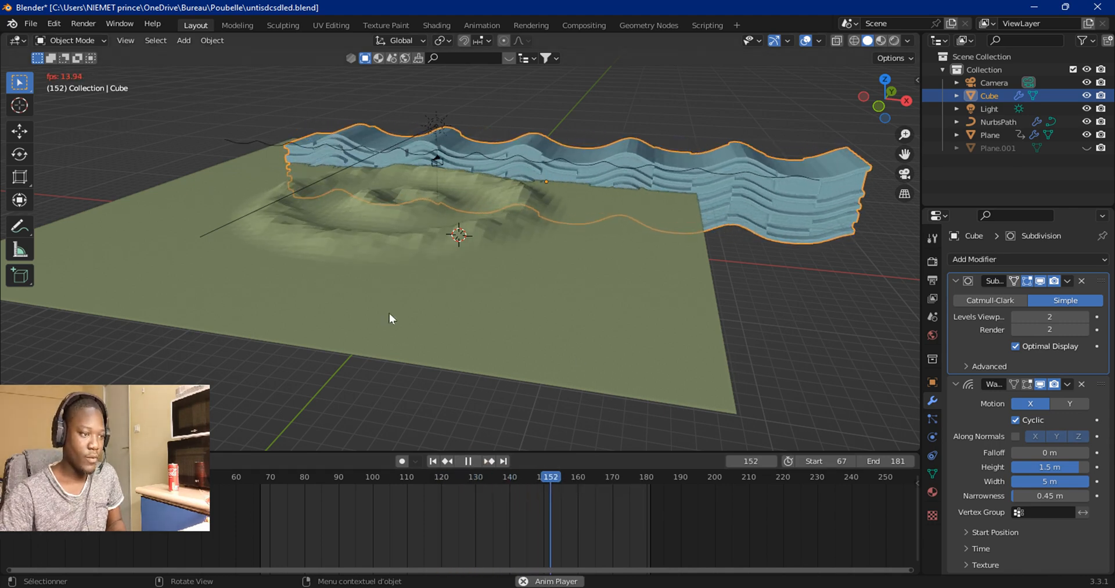
left_click(424, 93)
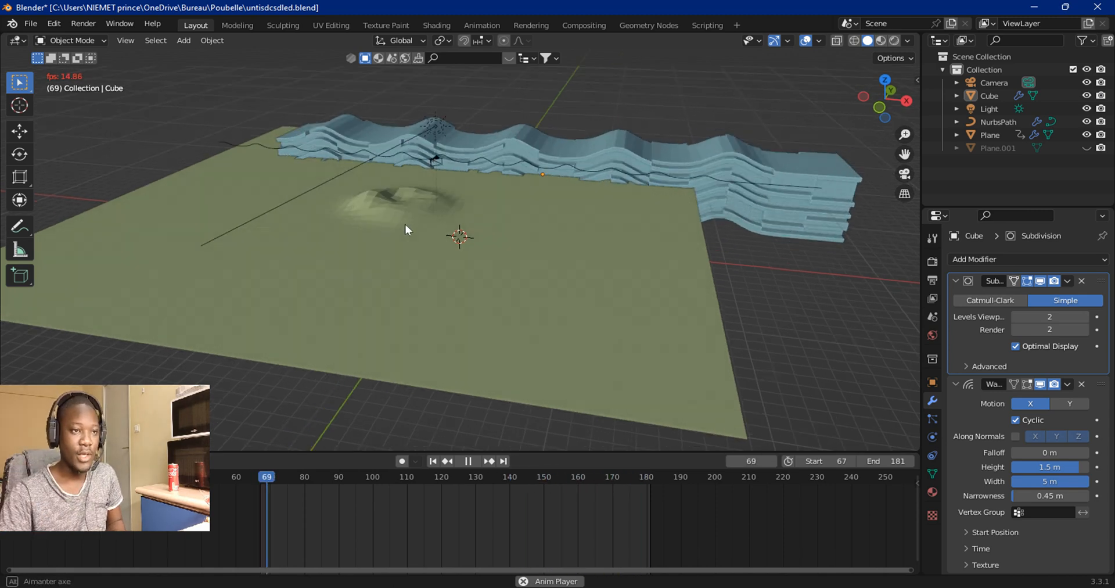
middle_click_drag(407, 224, 496, 135)
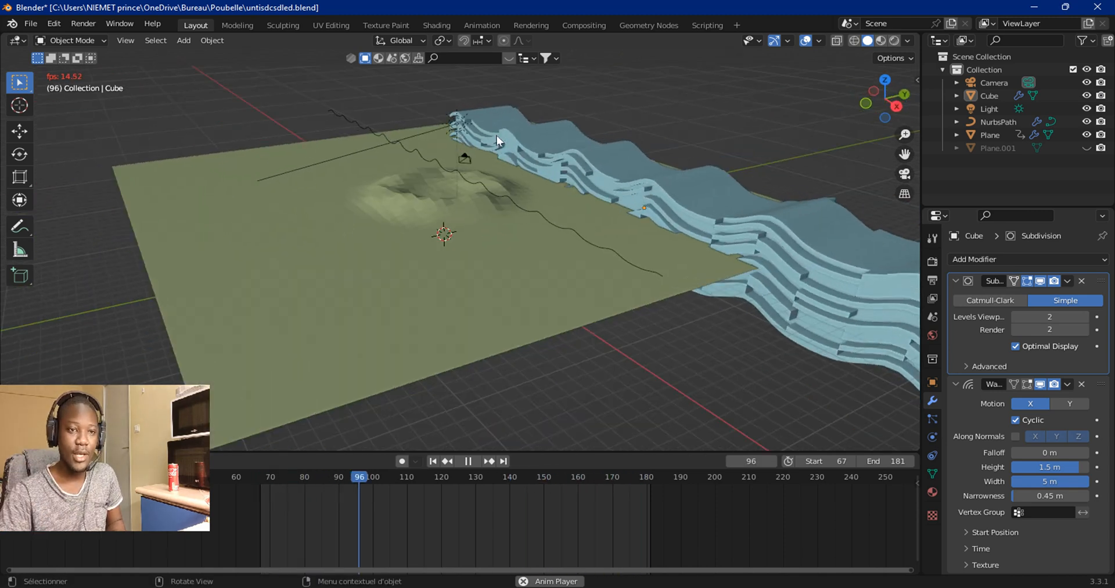
left_click(467, 461)
Step: Start a new General file without saving the current scene
left_click(31, 24)
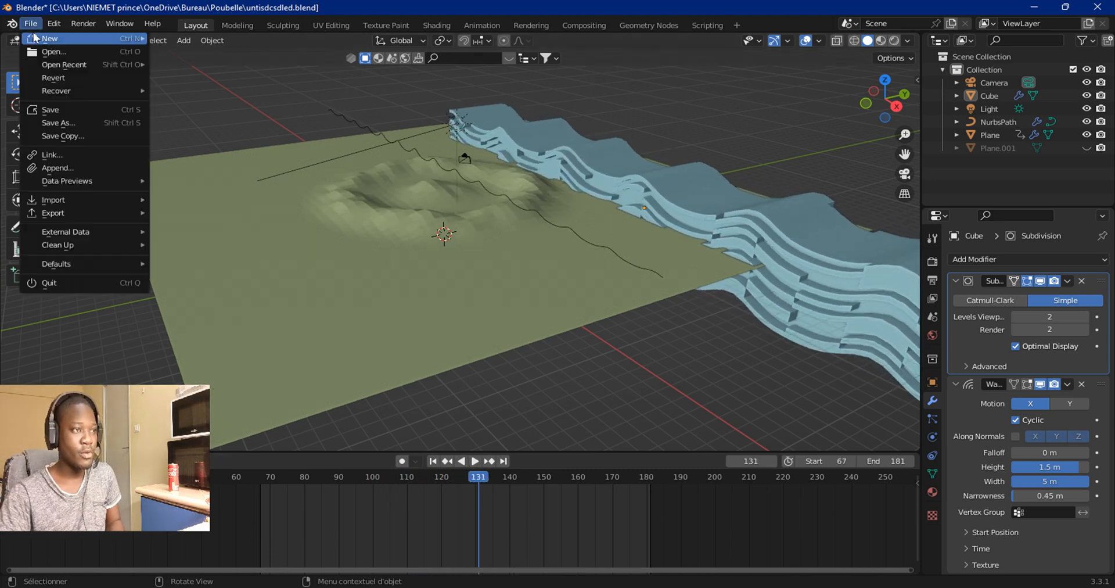
mouse_move(34, 38)
left_click(174, 39)
left_click(569, 325)
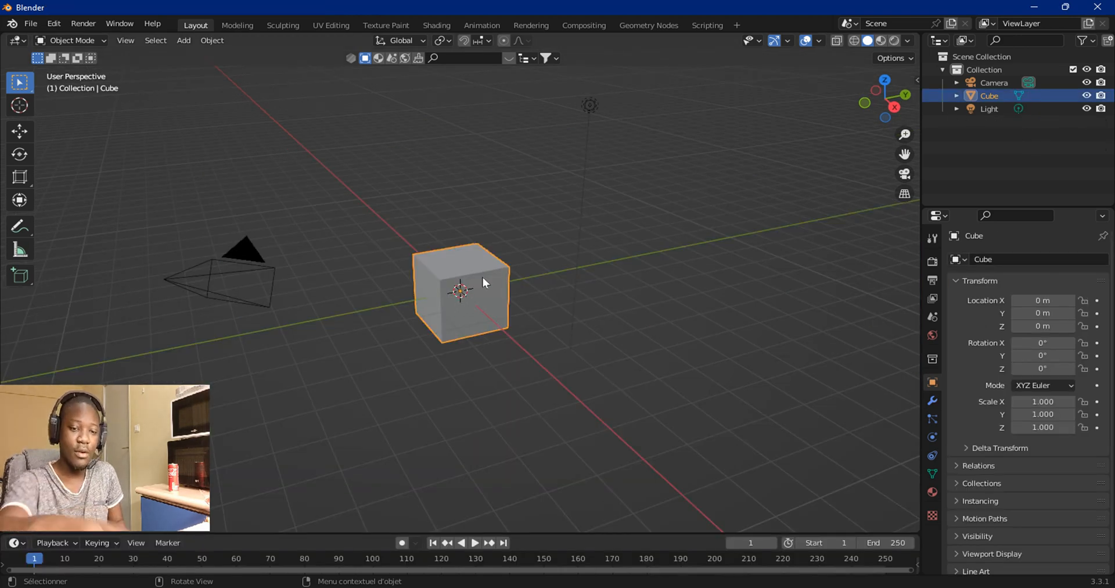
Step: Delete the default cube from the new scene
key("Delete")
left_click(201, 42)
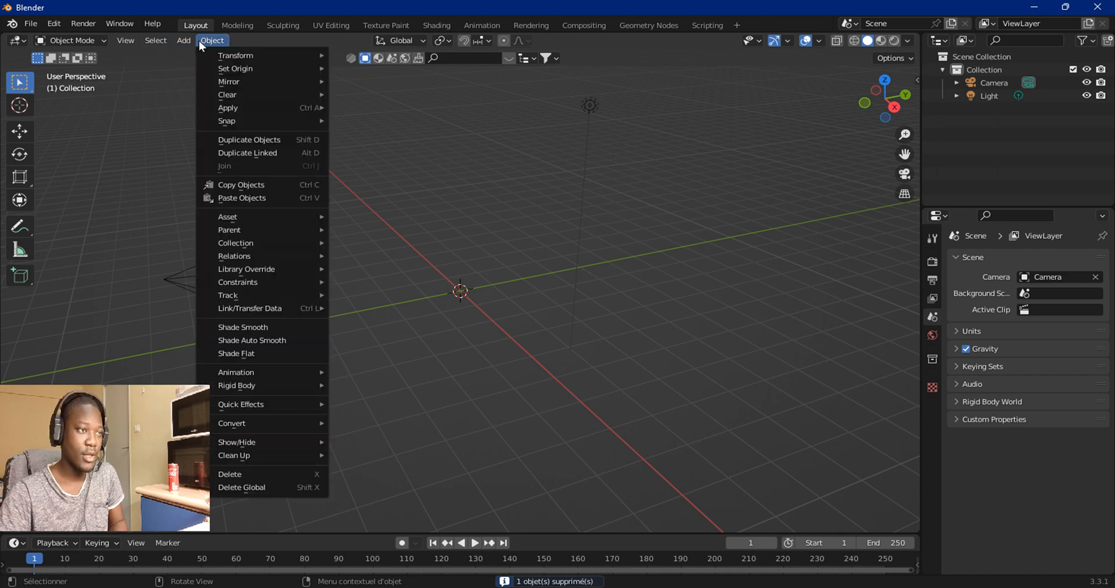
Step: Add a plane mesh to the scene
mouse_move(184, 40)
mouse_move(200, 55)
left_click(297, 58)
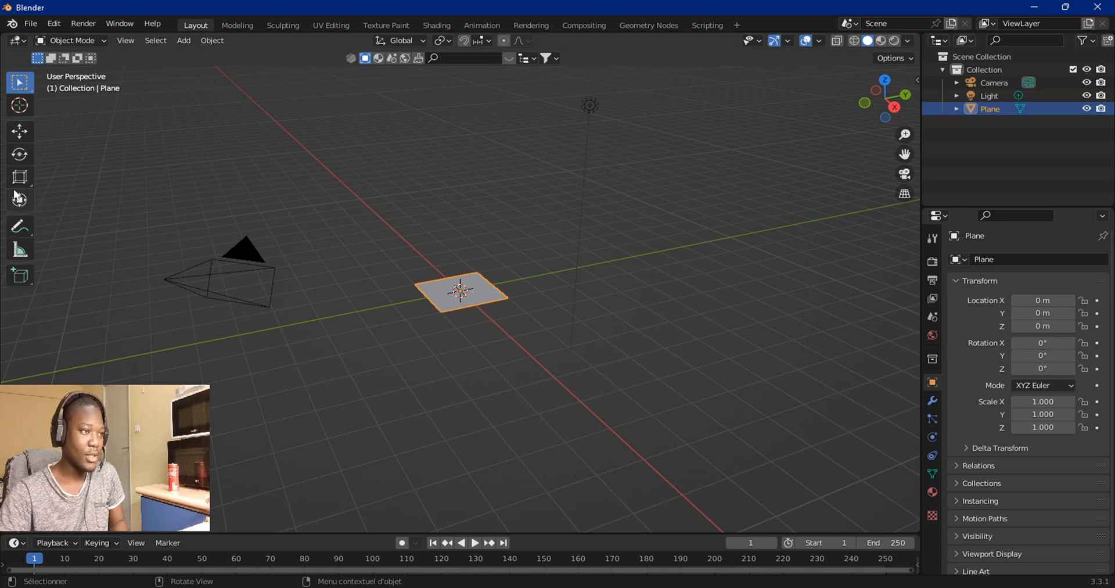
Step: Enlarge the plane to a scale of about 5.5 using the Scale Cage tool
left_click(20, 177)
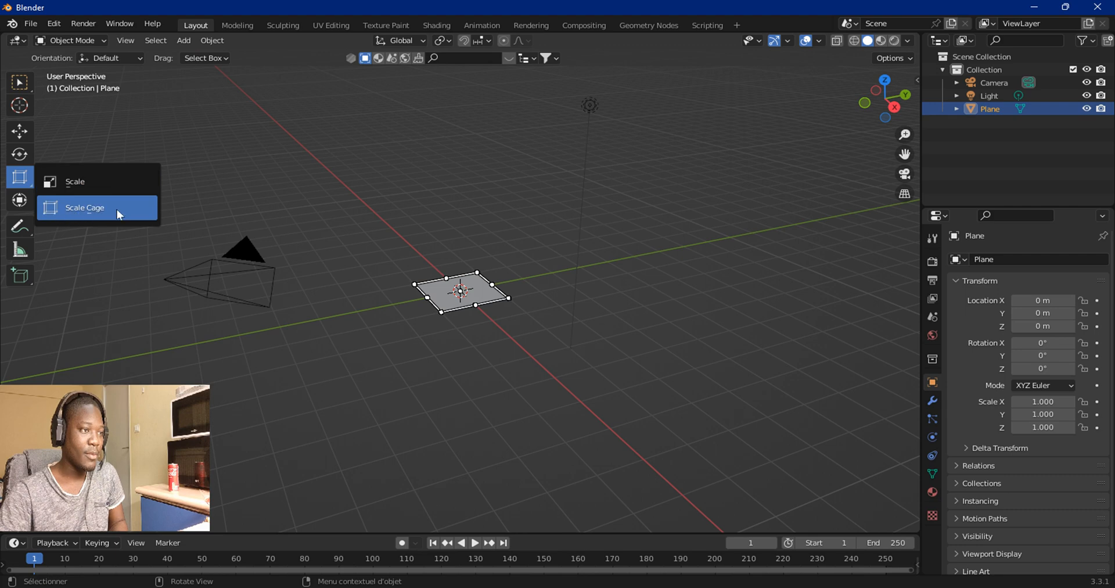
left_click_drag(509, 298, 684, 323)
left_click_drag(414, 284, 259, 262)
left_click_drag(683, 323, 787, 339)
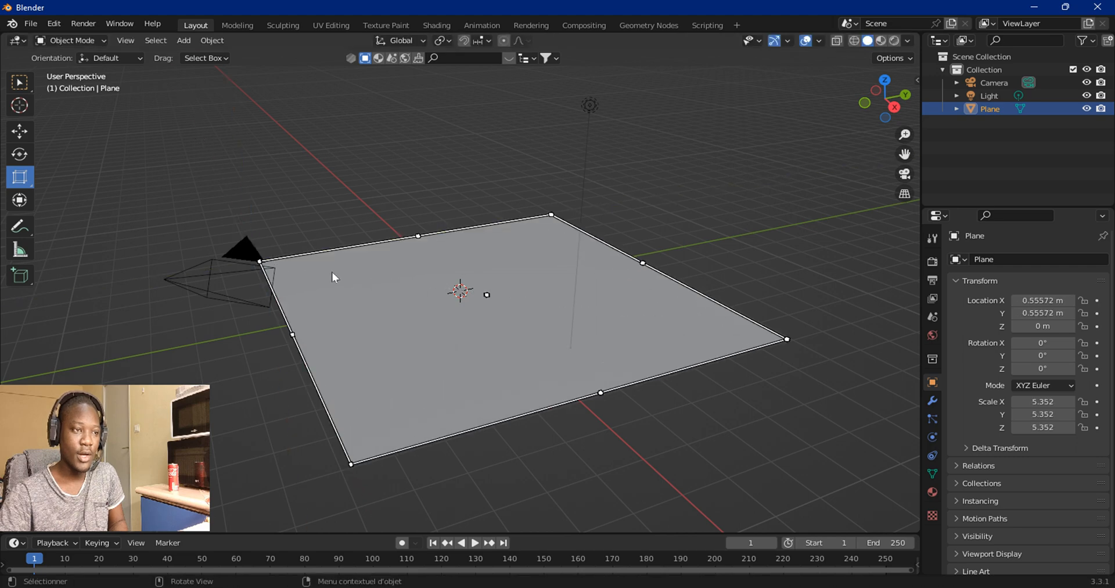
mouse_move(260, 263)
left_mouse_down()
mouse_move(249, 250)
mouse_move(246, 259)
left_mouse_up()
left_click(301, 227)
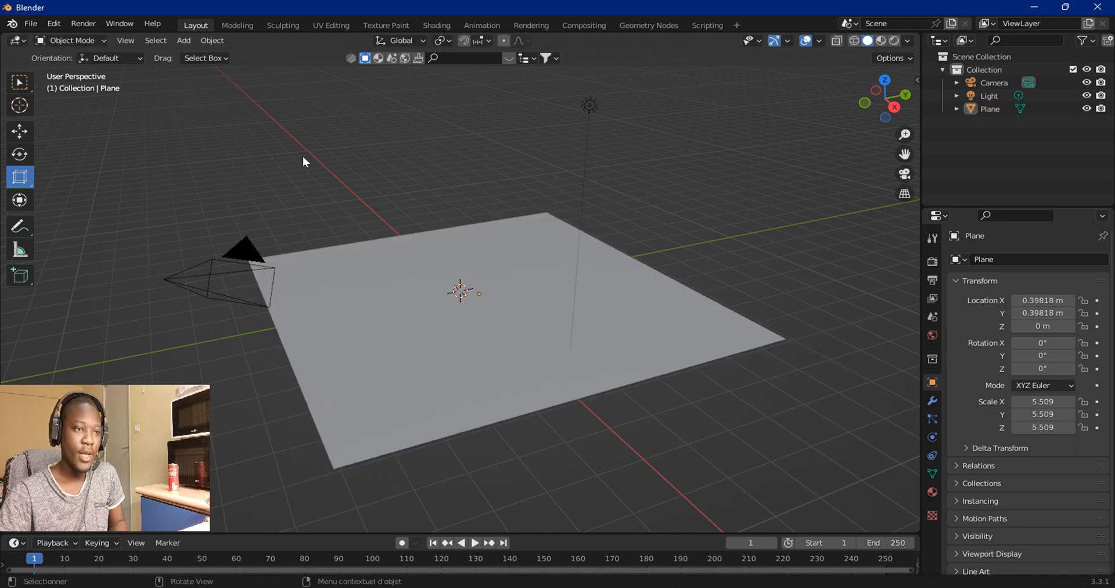
left_click(358, 291)
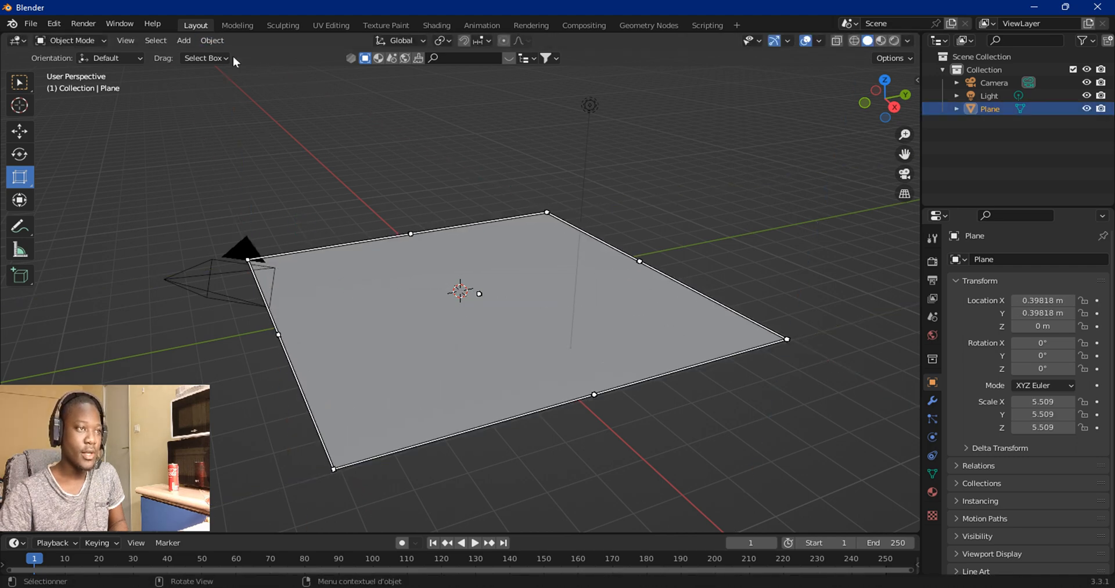
Step: Duplicate the plane and place the copy off to one side of the original
left_click(211, 40)
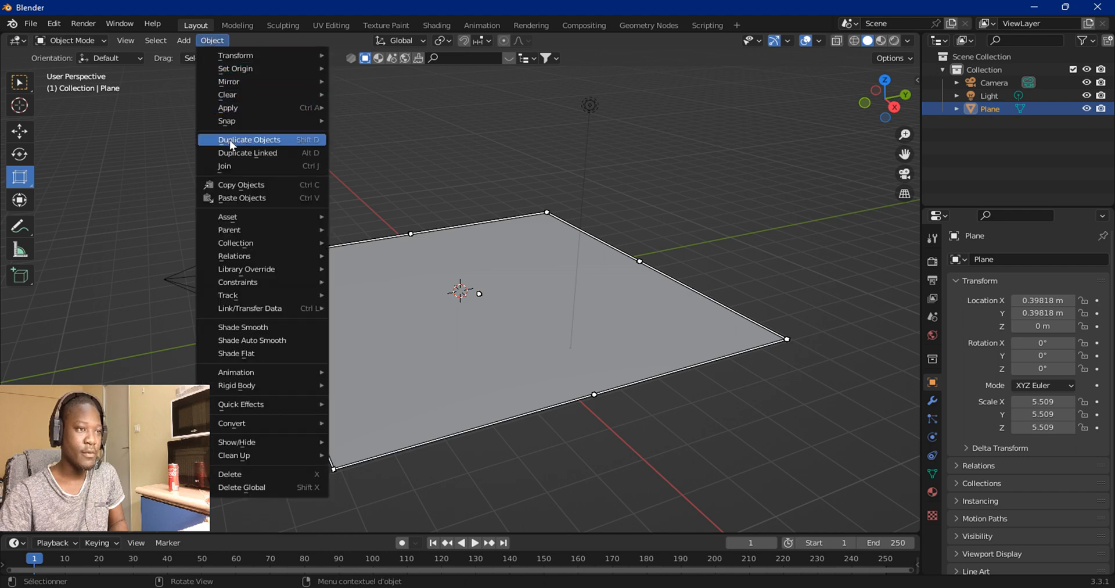
left_click(307, 140)
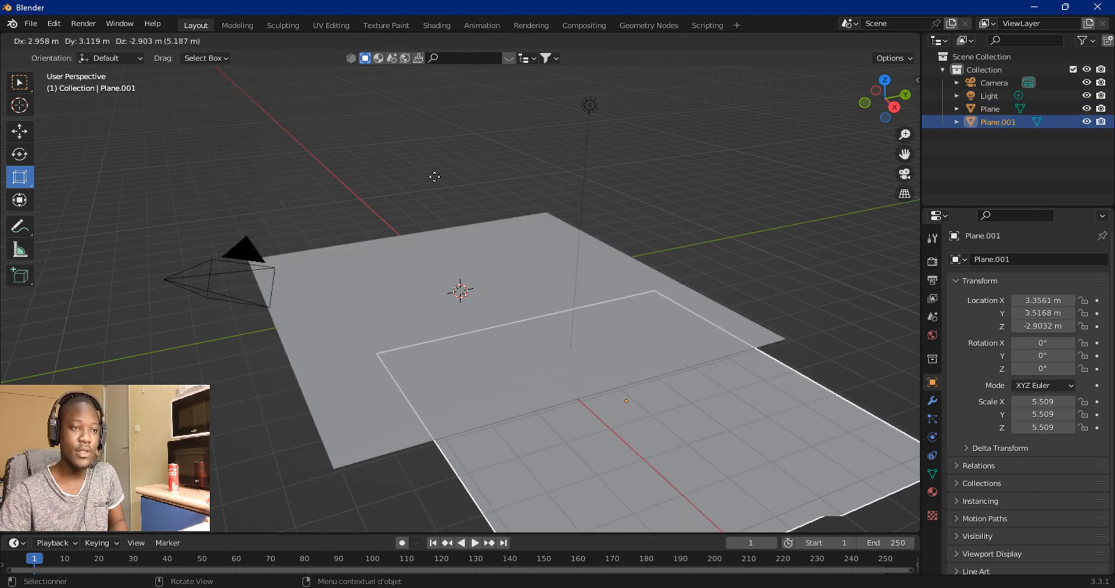
left_click(850, 73)
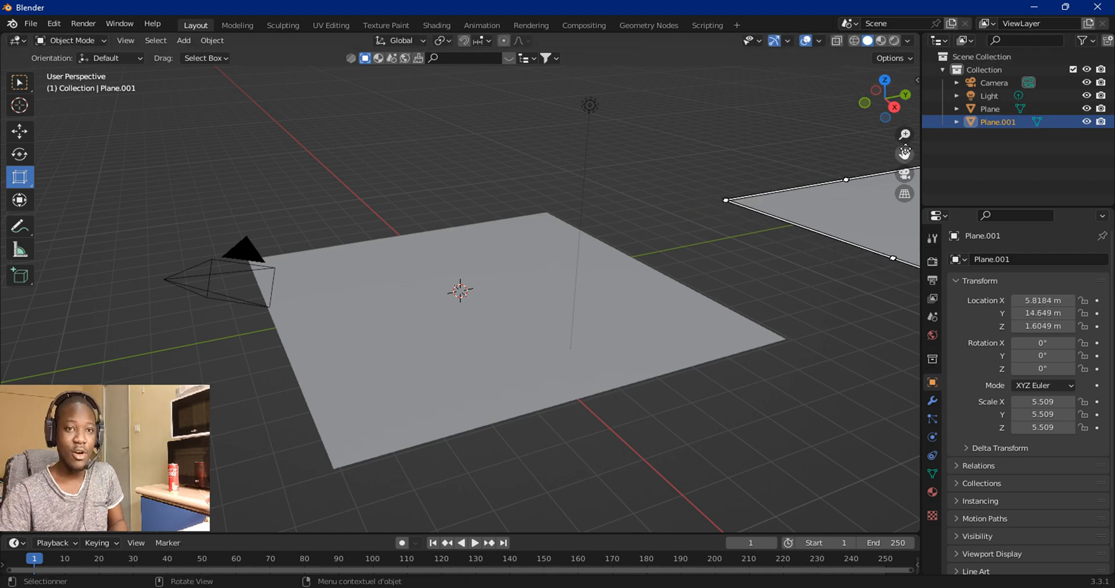
left_click_drag(905, 154, 915, 135)
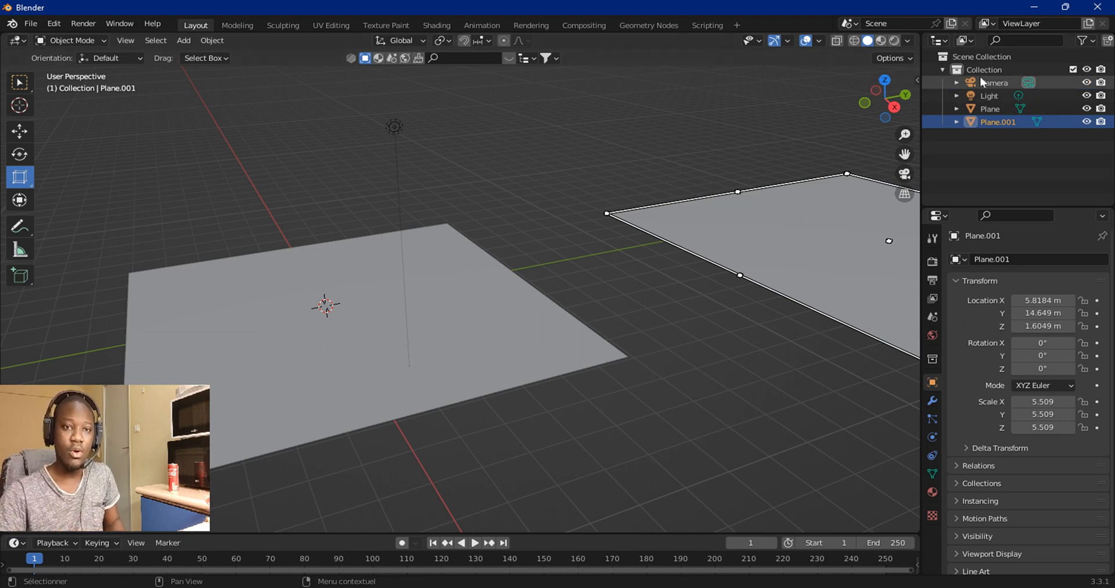
Step: Turn the outliner area into a second 3D viewport and zoom within it
left_click(937, 41)
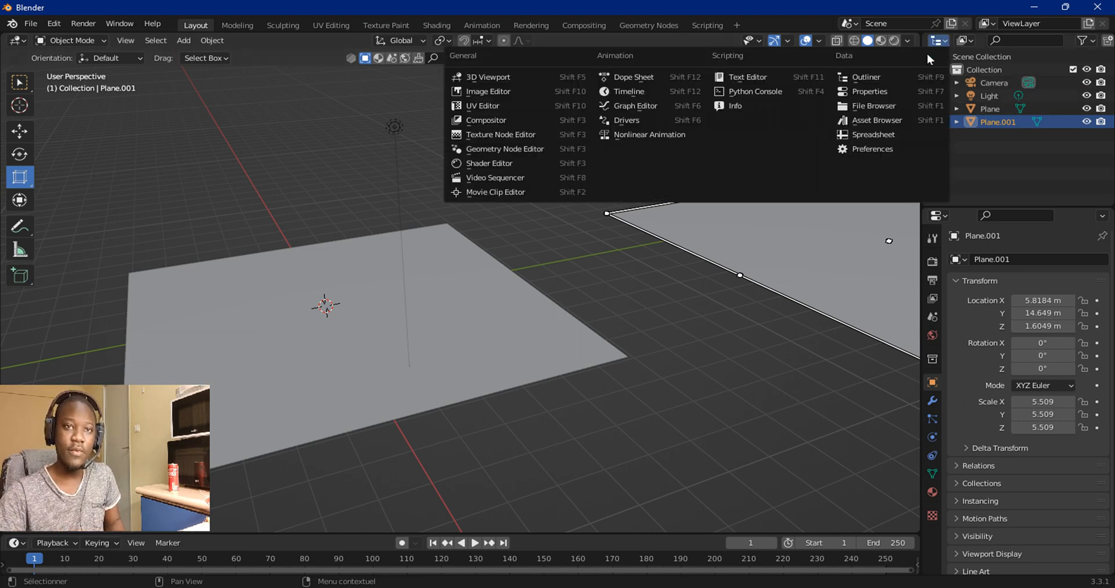
left_click(510, 78)
scroll(981, 132, "down", 5)
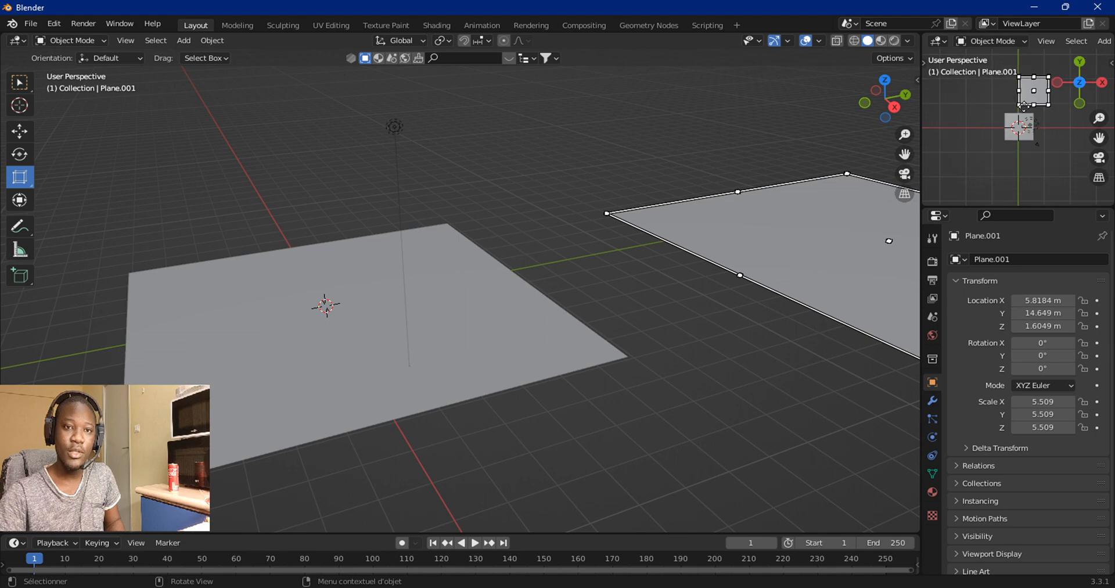
scroll(1030, 98, "up", 6)
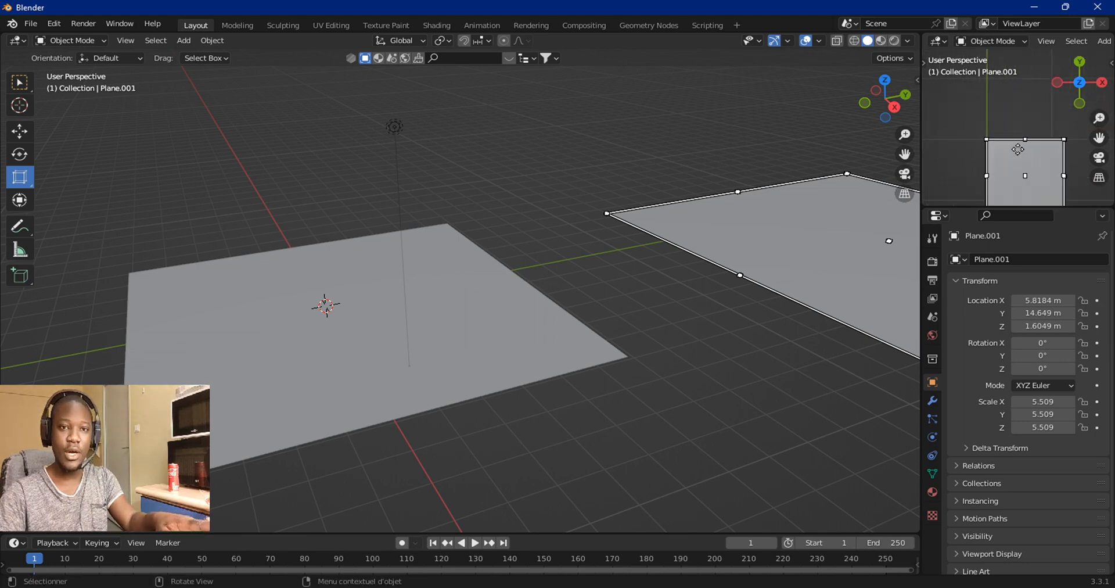
scroll(1006, 81, "up", 2)
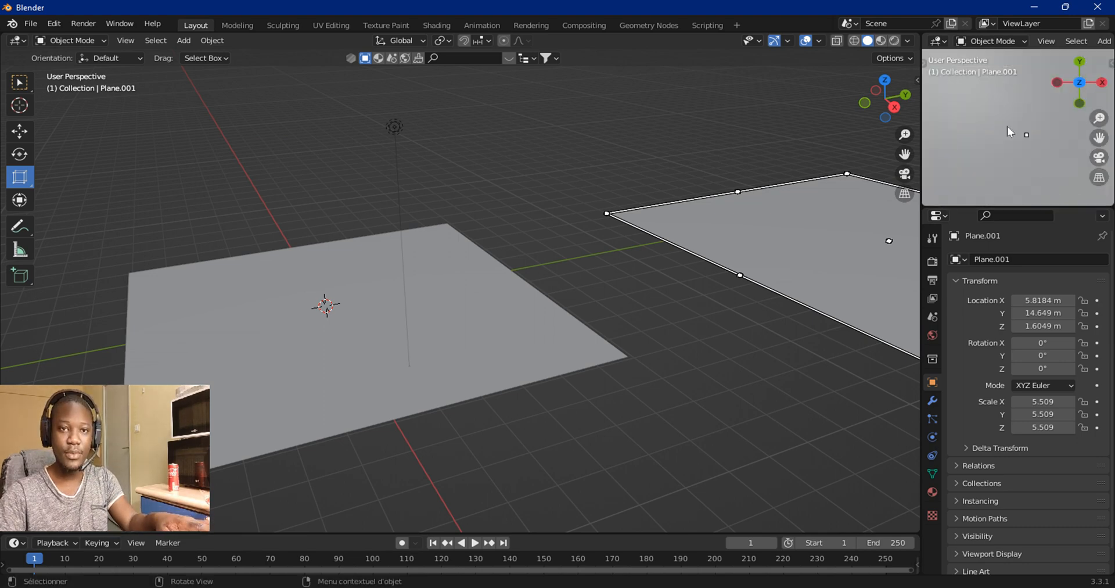
Step: Select the original plane and switch to the Select Box tool
left_click(674, 186)
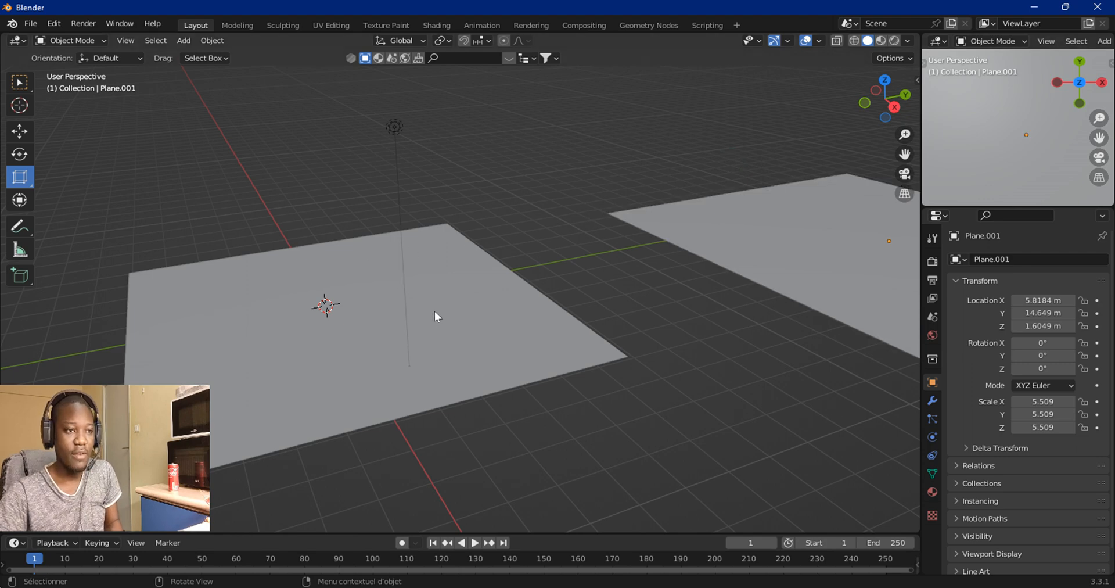
left_click(291, 341)
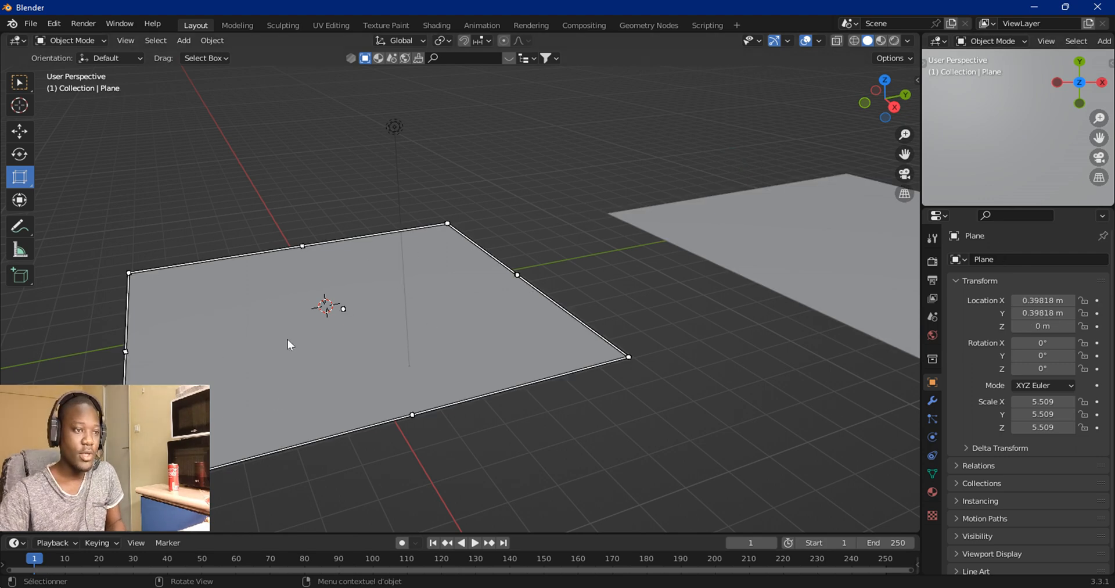
left_click(17, 86)
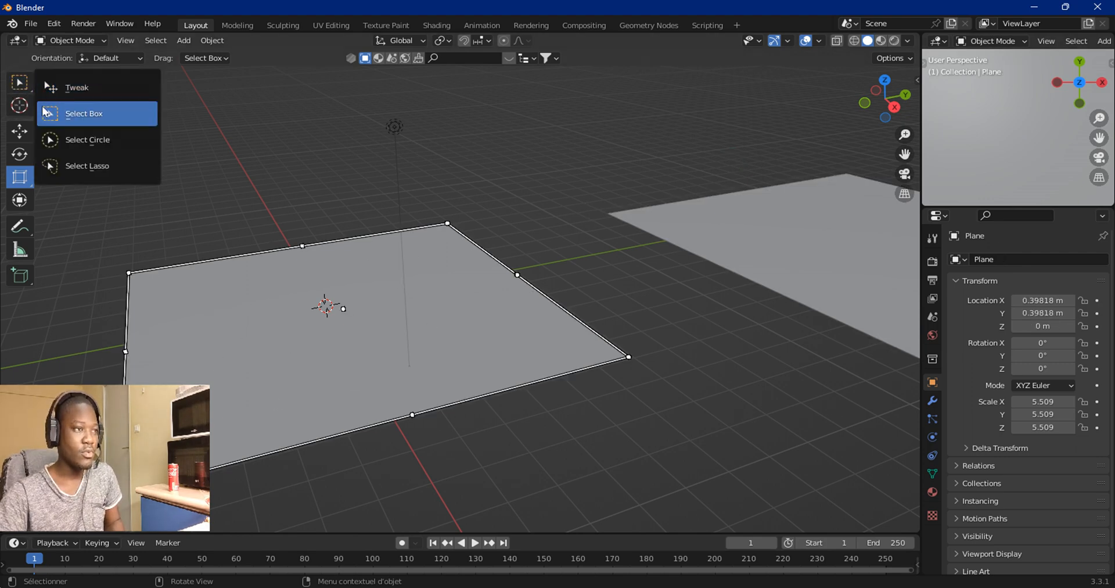
left_click(86, 122)
scroll(330, 250, "down", 3)
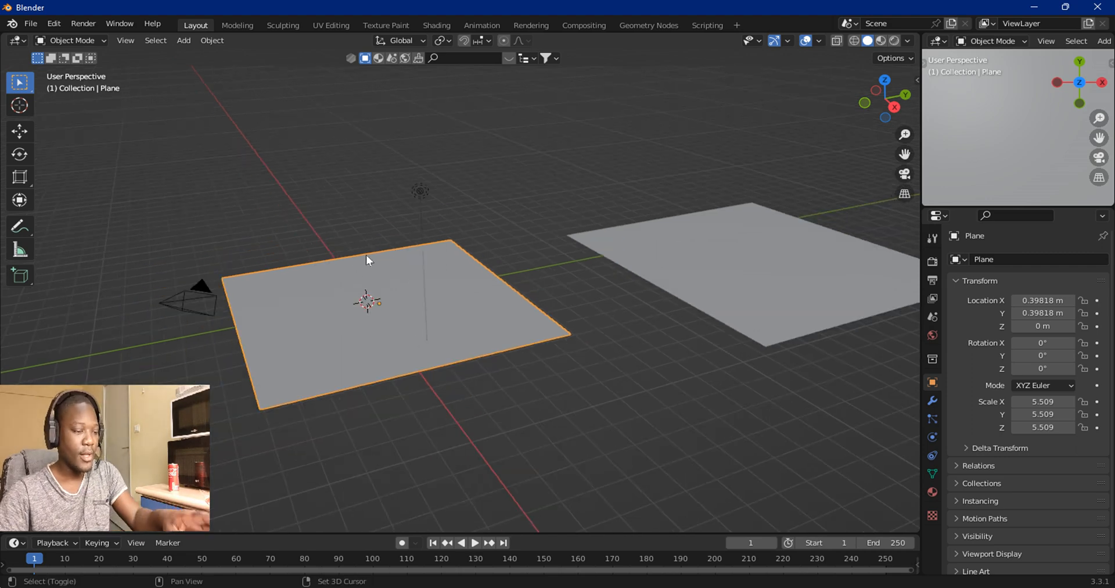
middle_click_drag(366, 259, 468, 249, "shift")
scroll(466, 247, "up", 4)
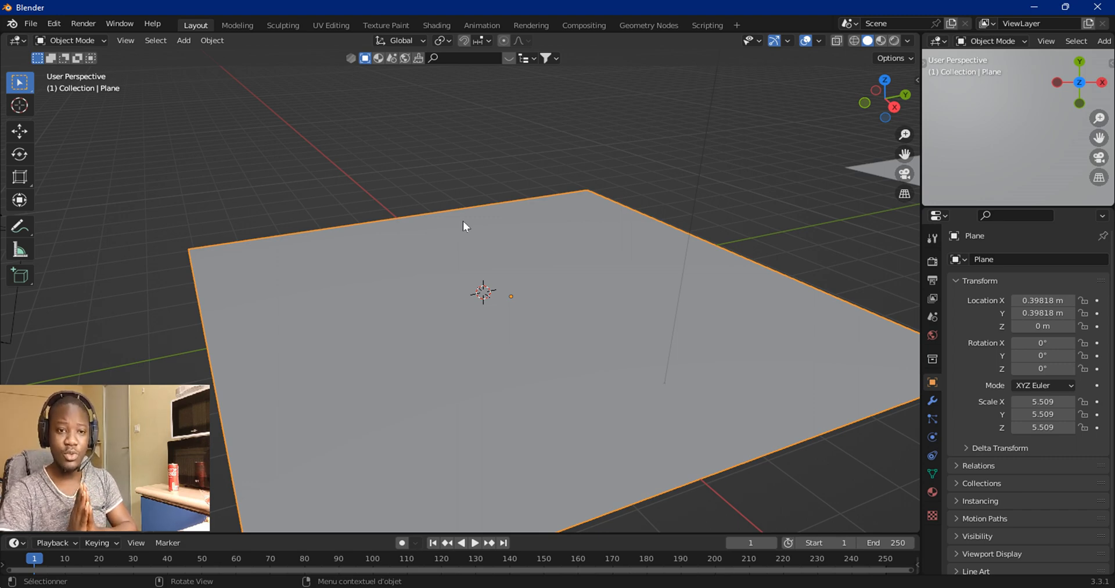
Step: Add a Subdivision Surface modifier to the original plane
left_click(933, 400)
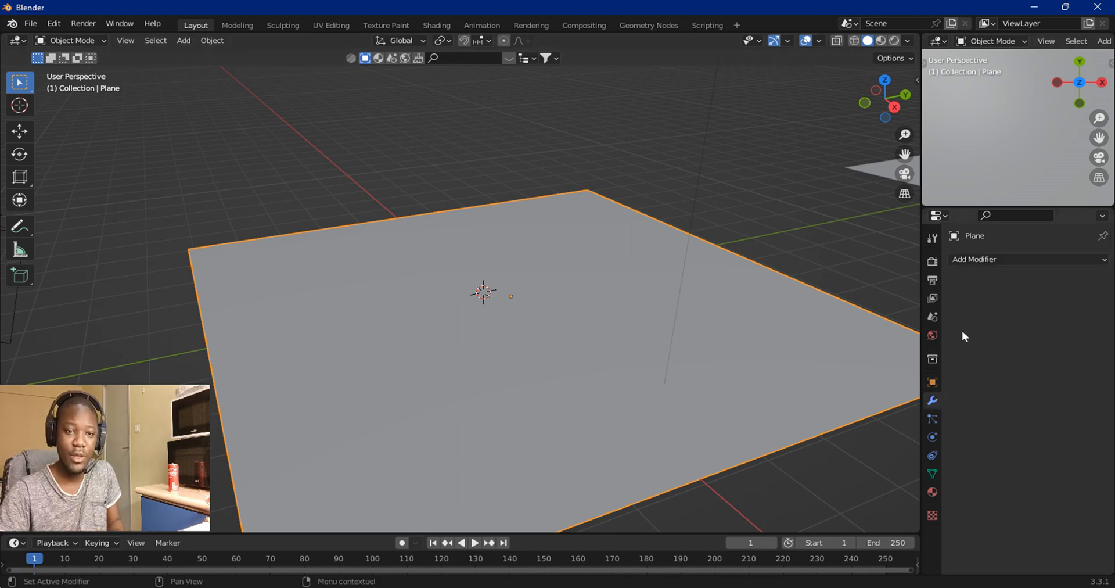
left_click(982, 262)
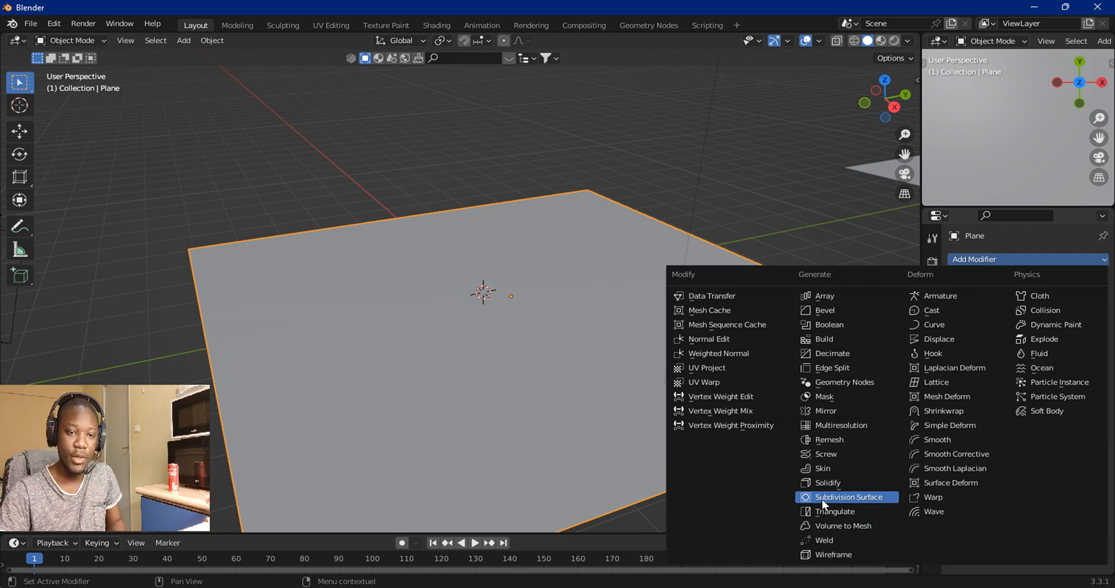
left_click(873, 495)
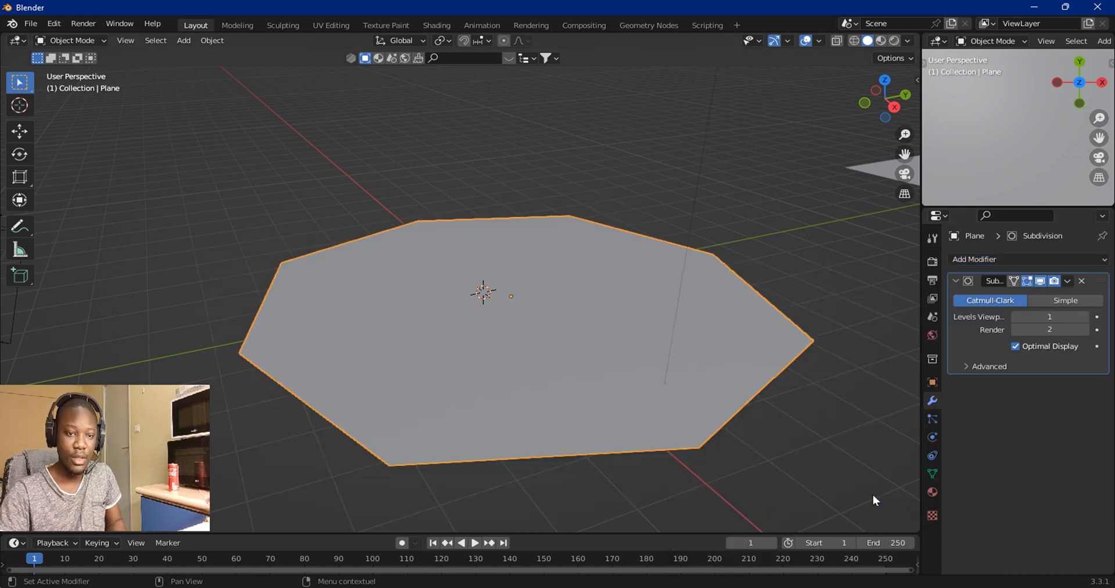
Step: Set the Subdivision modifier's viewport level to 4 and switch it to Simple subdivision
left_click(1058, 317)
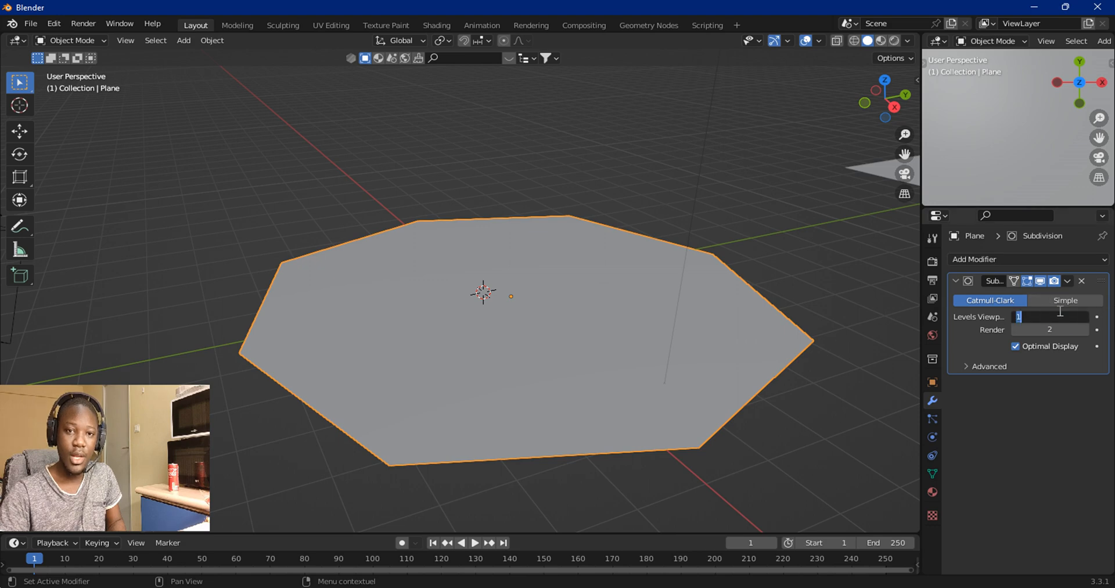
key("Return")
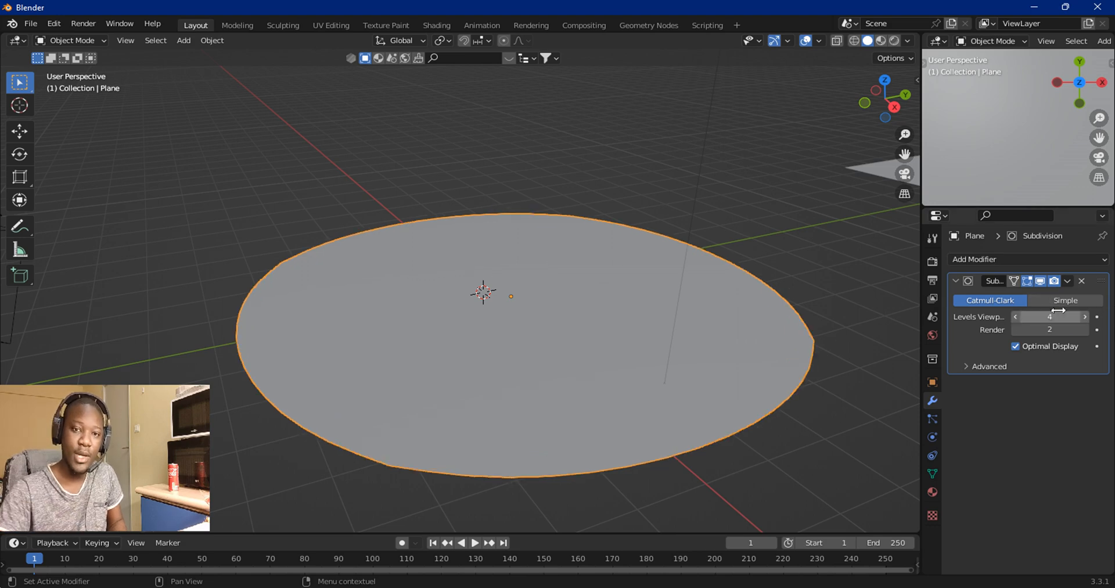
left_click(1076, 302)
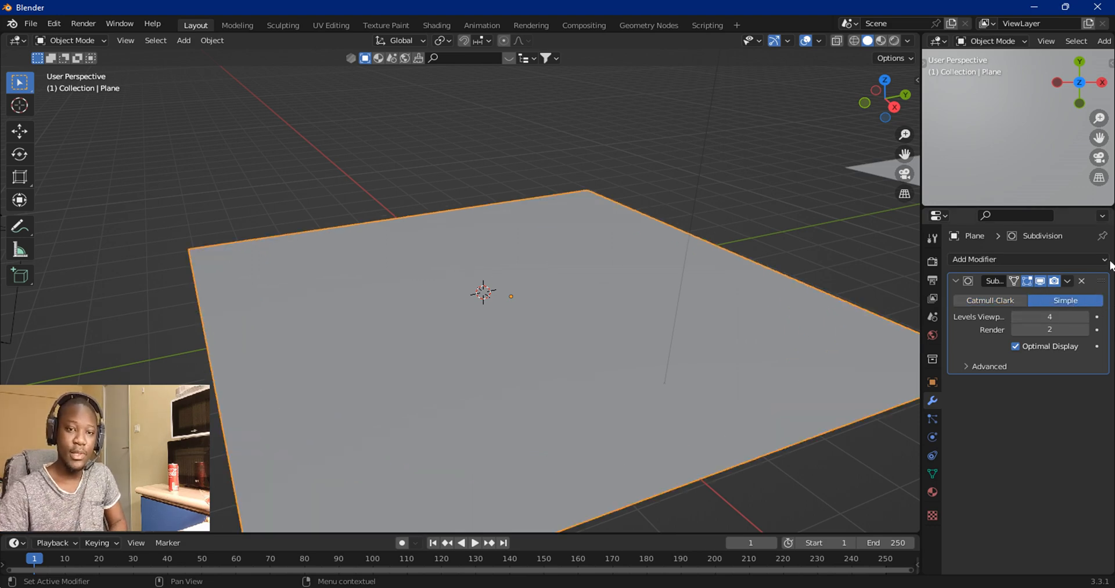
Step: Duplicate the Subdivision modifier on the plane
left_click(1071, 283)
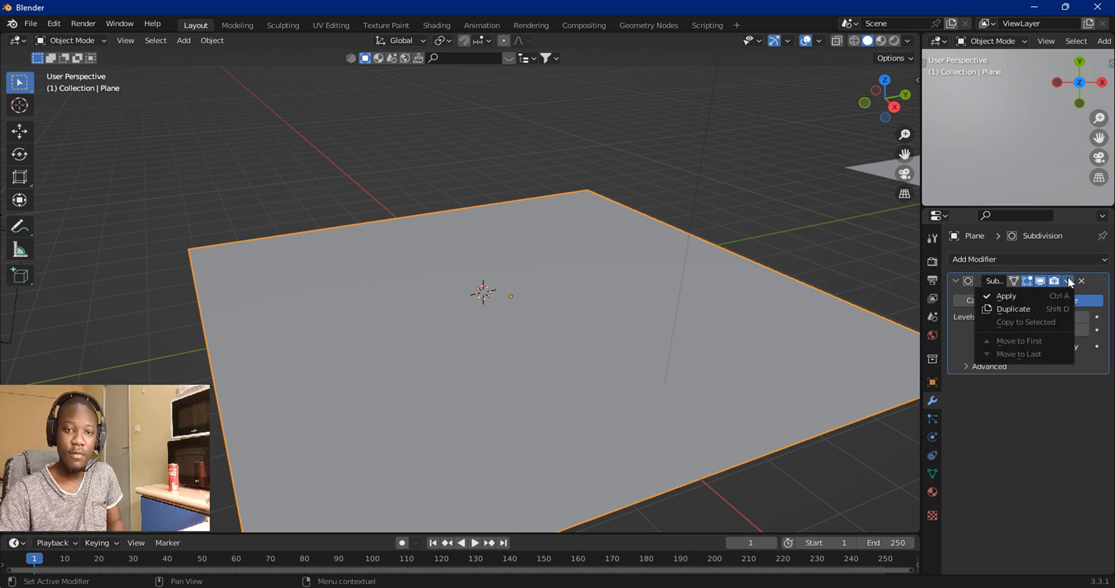
left_click(1012, 312)
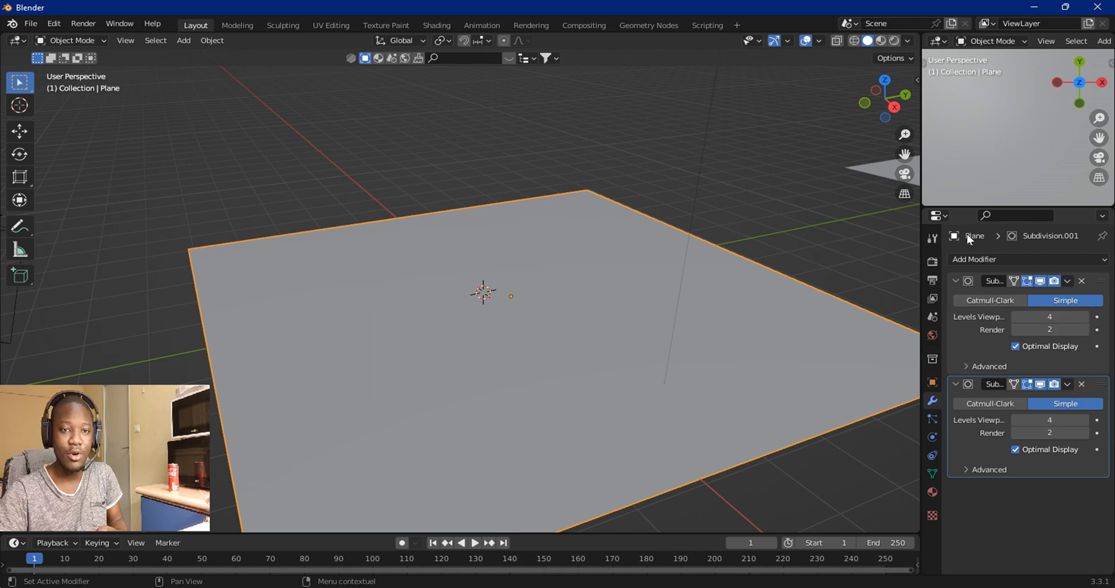
Step: Add a Wave modifier to the subdivided plane
left_click(967, 259)
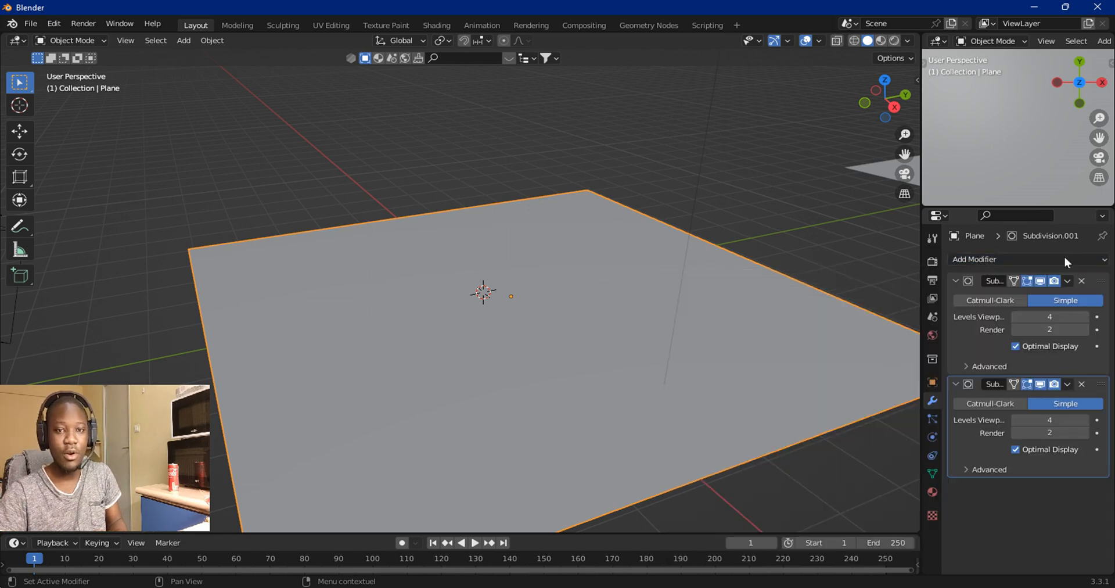
left_click(1068, 280)
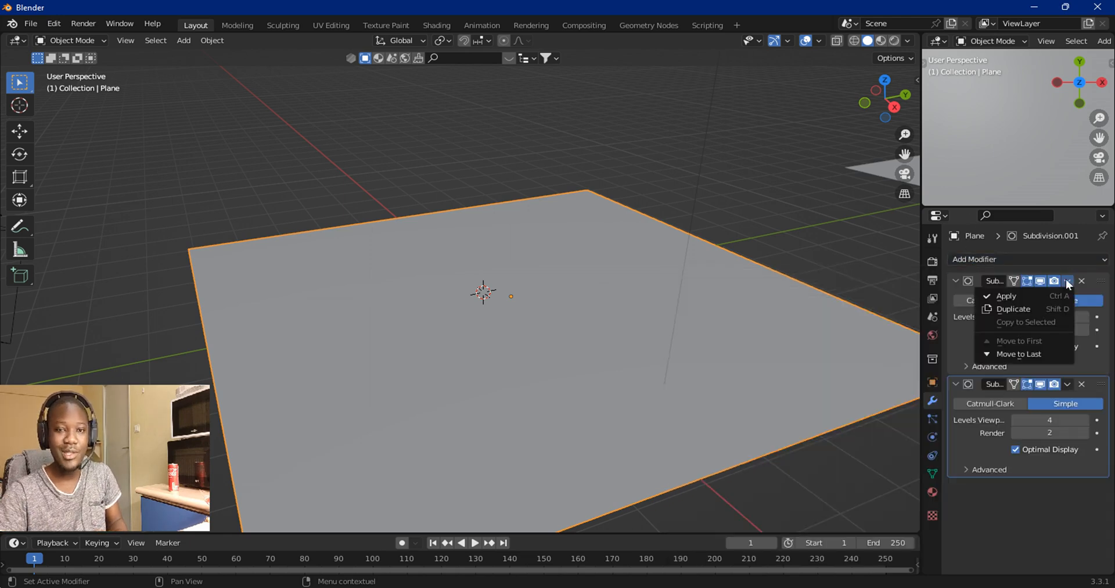
left_click(1024, 259)
left_click(1028, 255)
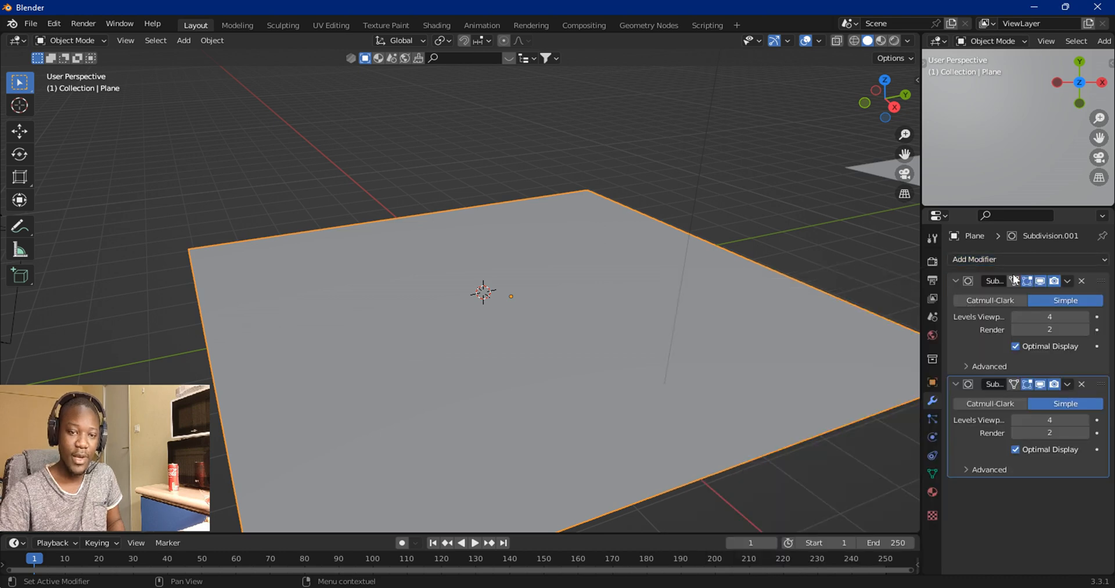
left_click(1010, 258)
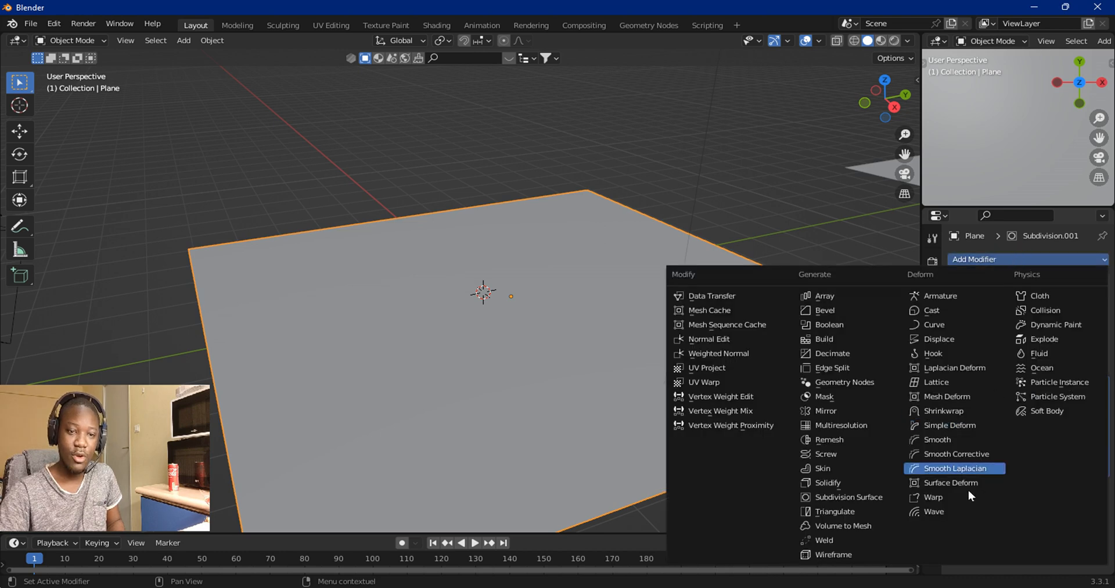
left_click(943, 514)
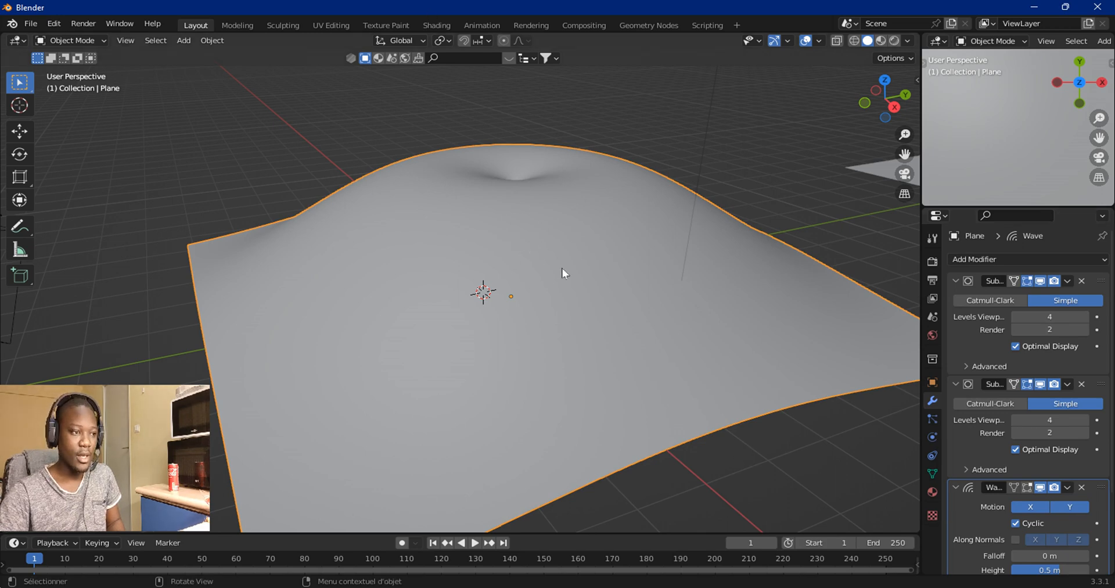
Step: Scale the wavy plane up uniformly by about 1.2
scroll(473, 311, "down", 4)
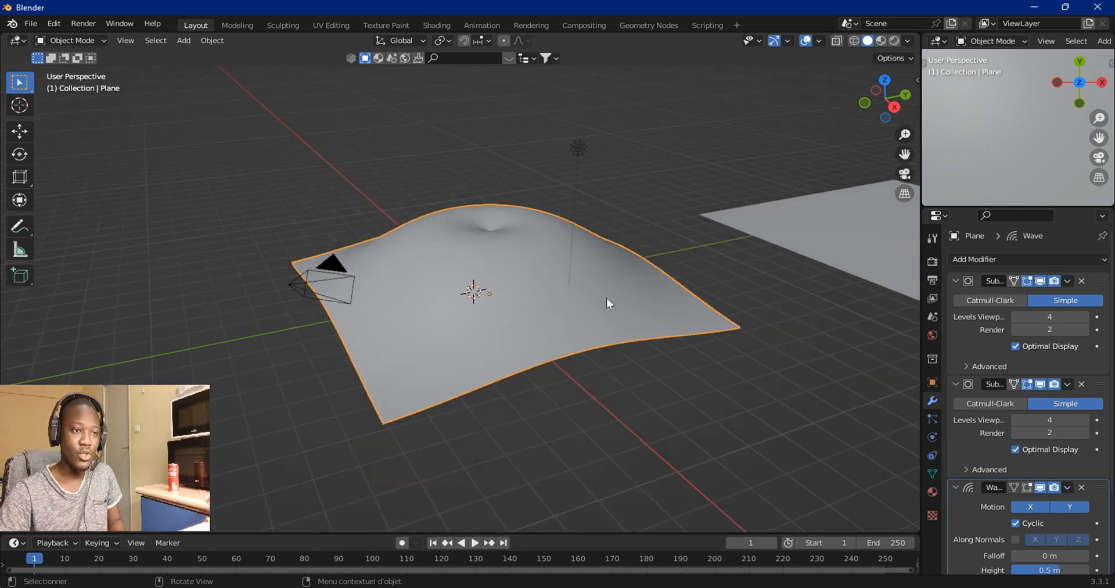
left_click(982, 259)
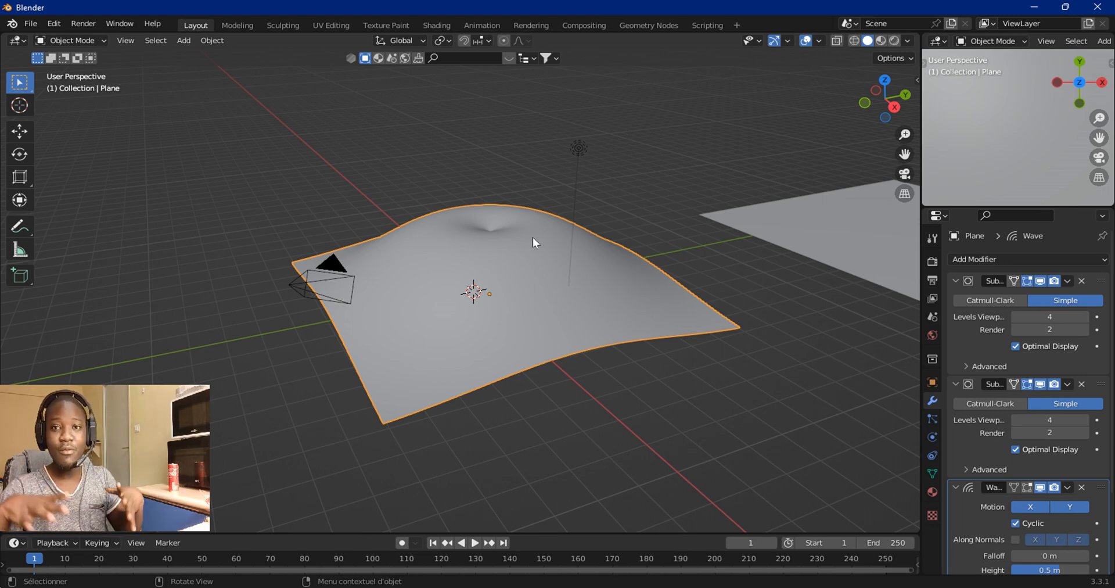
key("s")
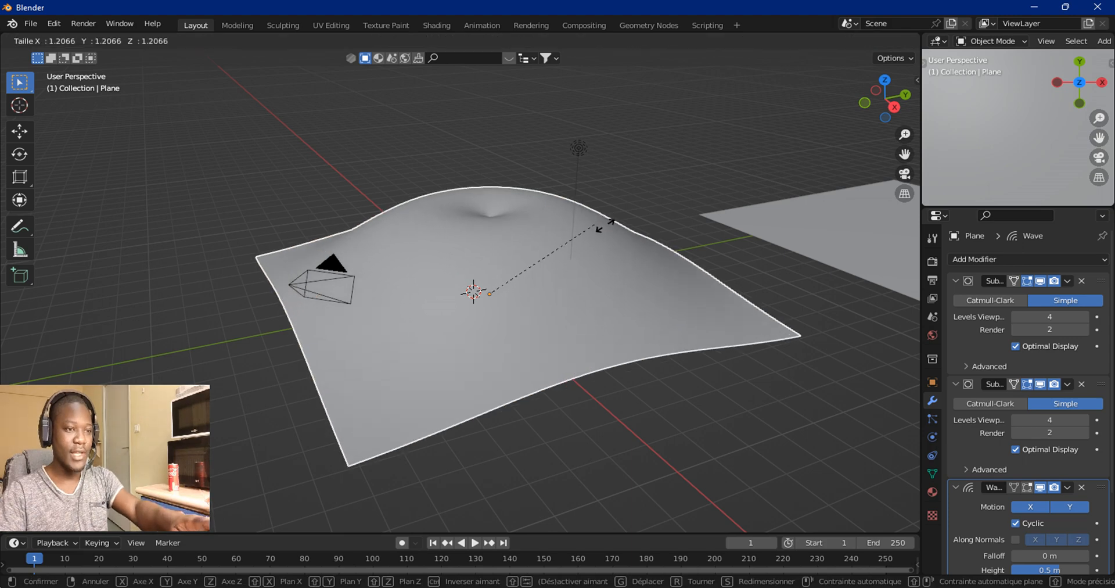
left_click(686, 213)
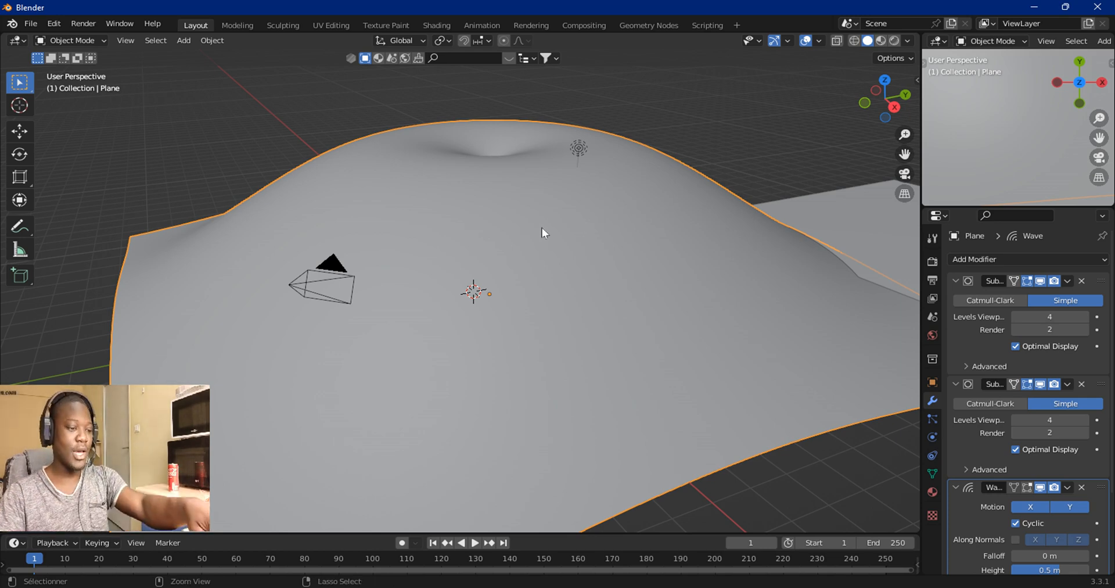
Step: Undo the last scale and scale the wavy plane up again
key("ctrl+z")
key("s")
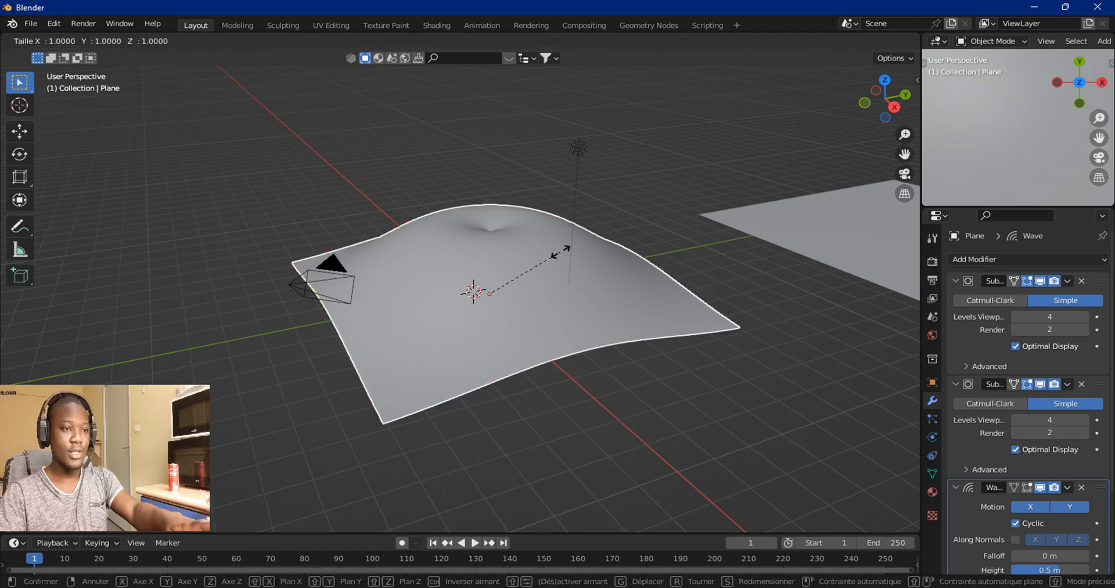
left_click(636, 226)
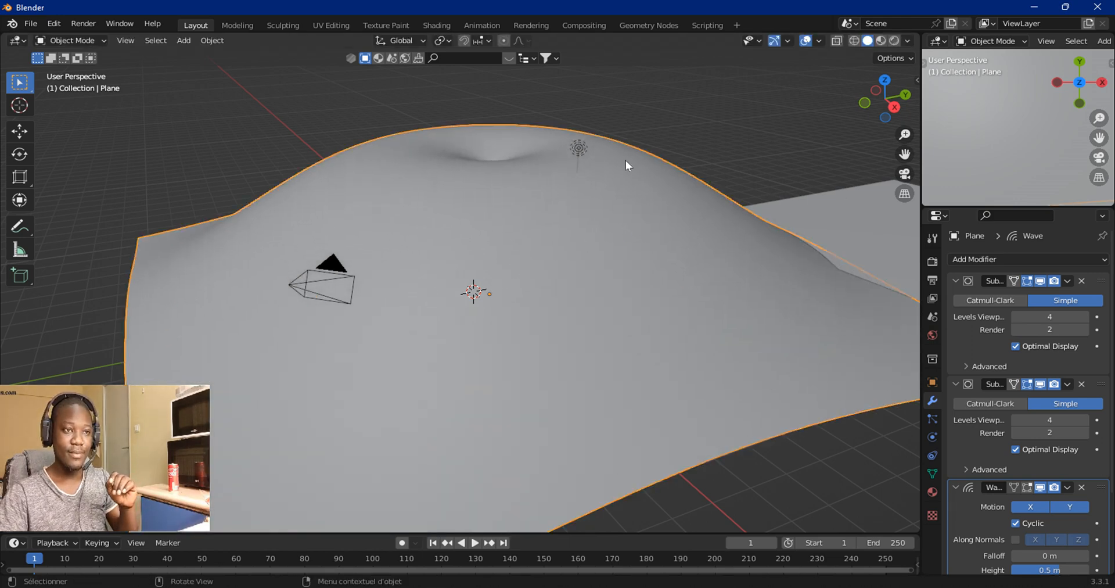
Step: Apply all transforms to the plane
left_click(213, 40)
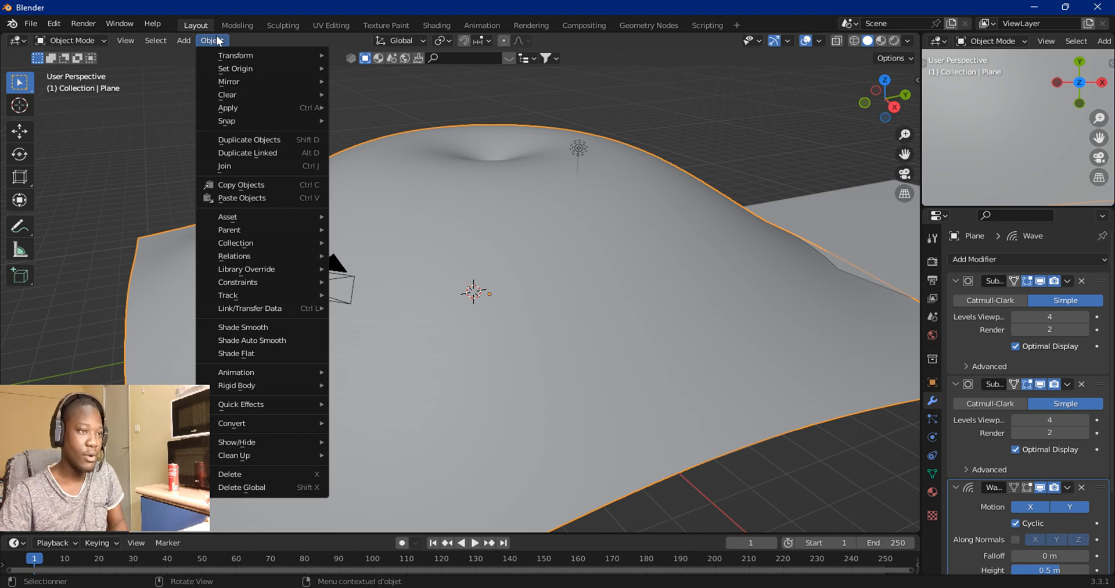
mouse_move(251, 114)
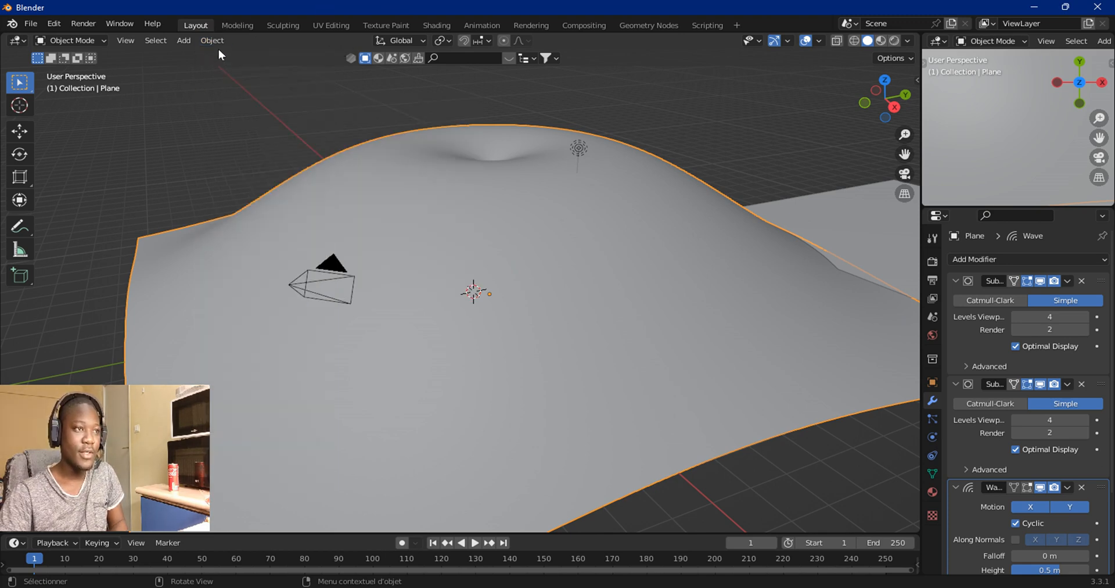
left_click(214, 41)
mouse_move(226, 108)
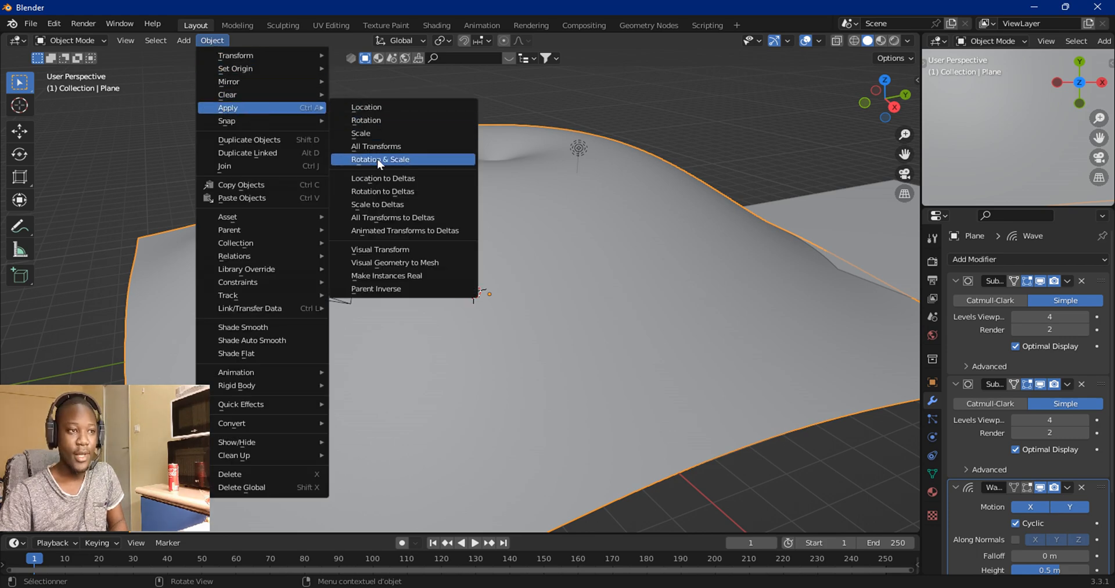
left_click(430, 145)
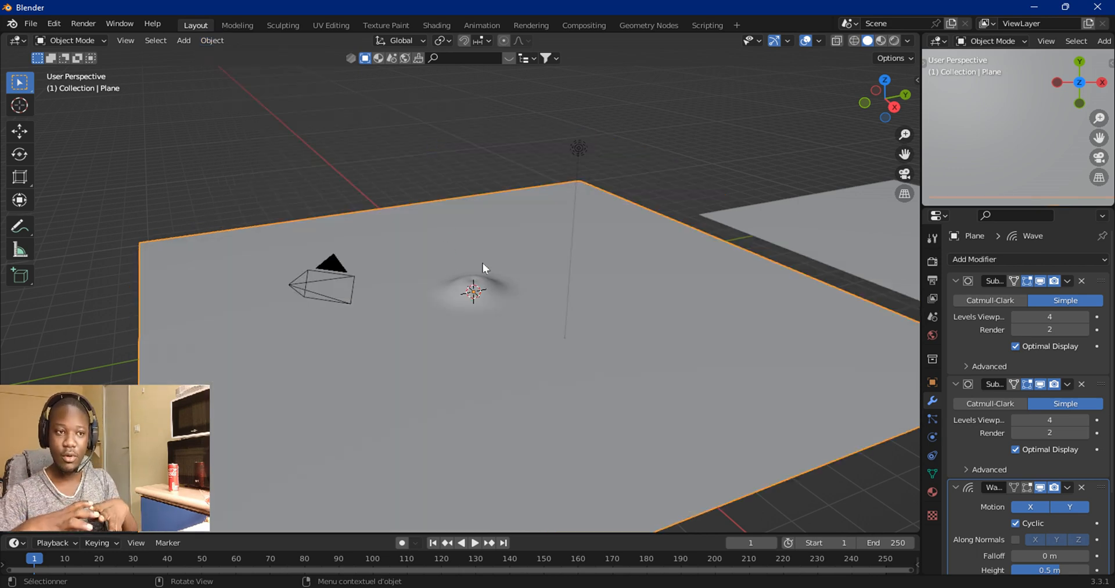
Step: Play and scrub the wave animation, stopping at frame 10
scroll(486, 265, "up", 5)
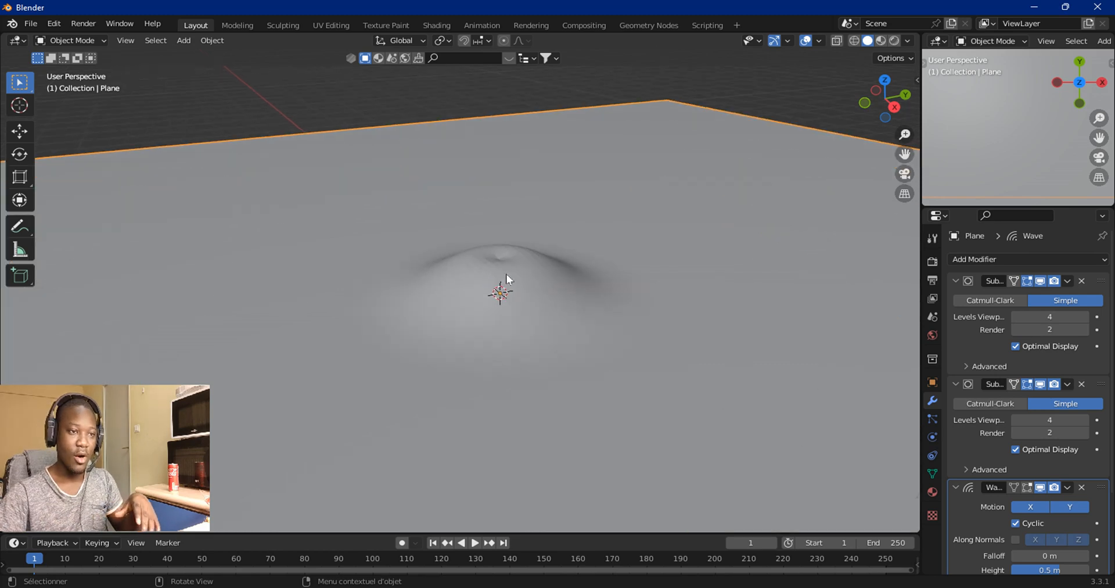
scroll(515, 267, "down", 4)
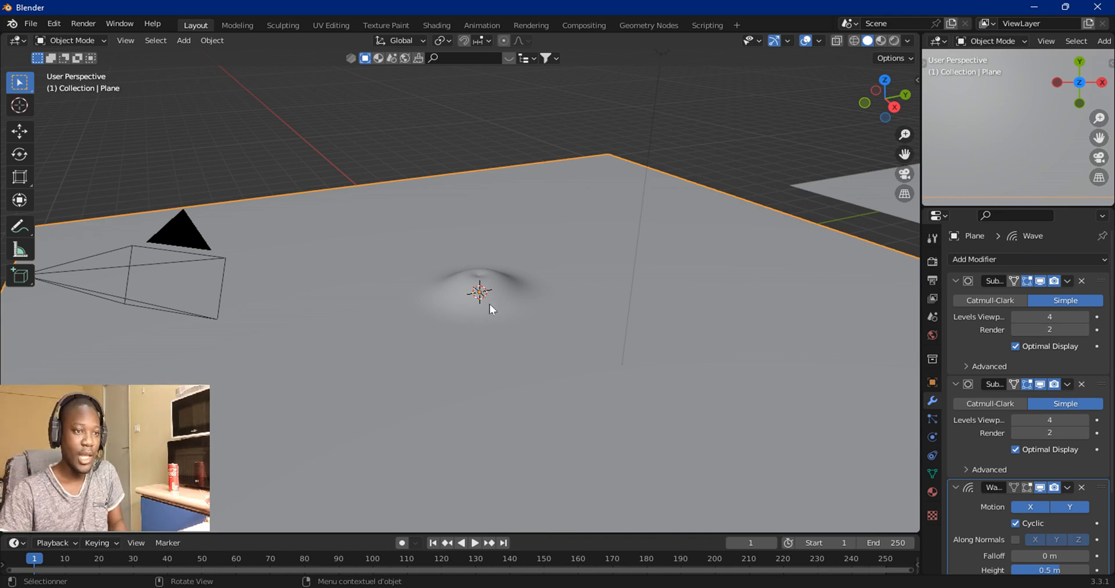
scroll(507, 277, "up", 2)
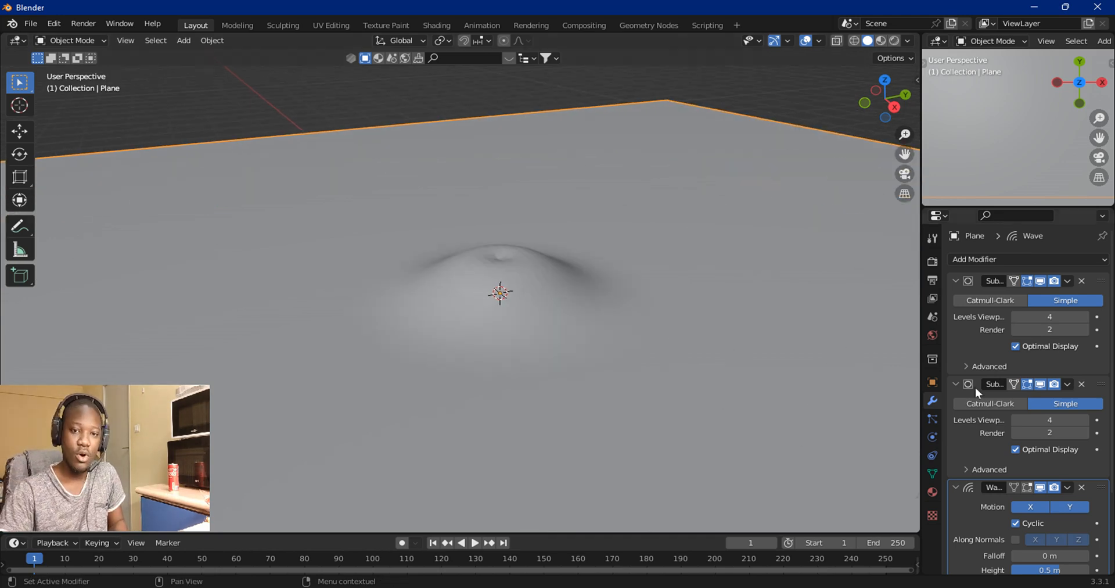
scroll(1000, 384, "down", 4)
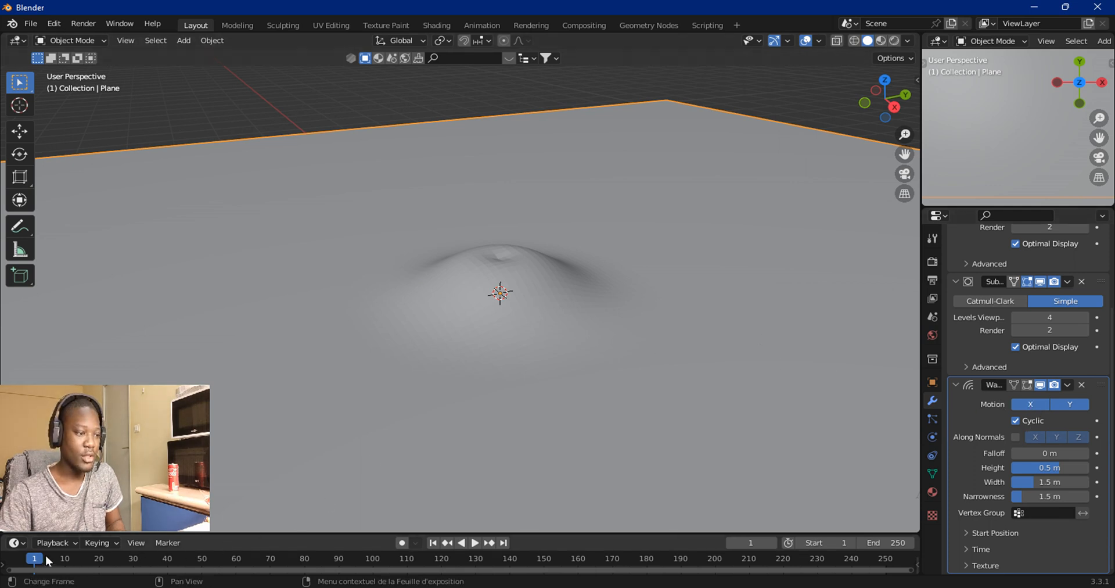
key("space")
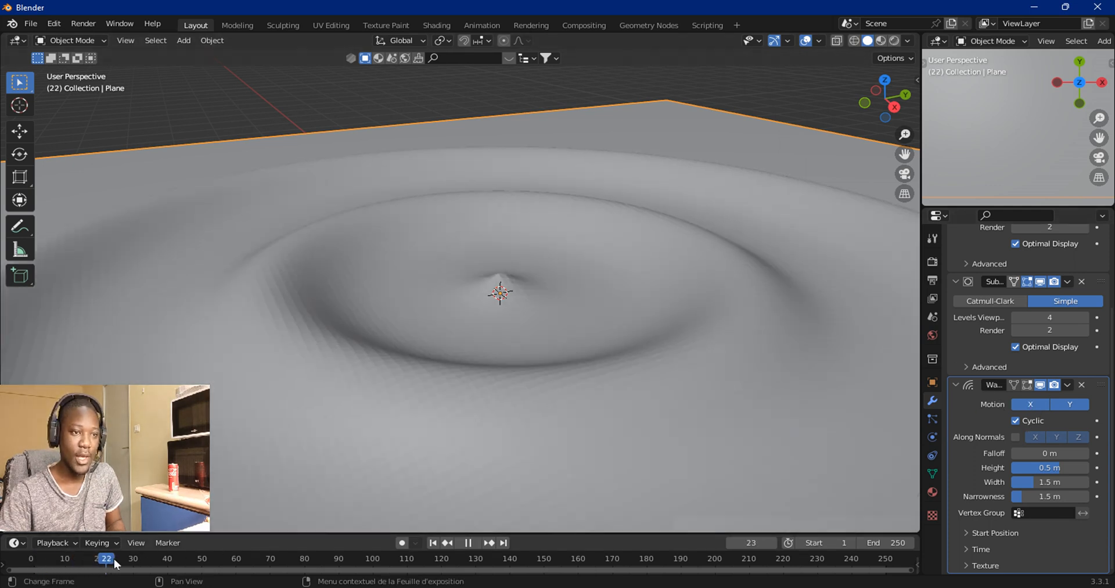
left_click_drag(134, 558, 51, 581)
key("Escape")
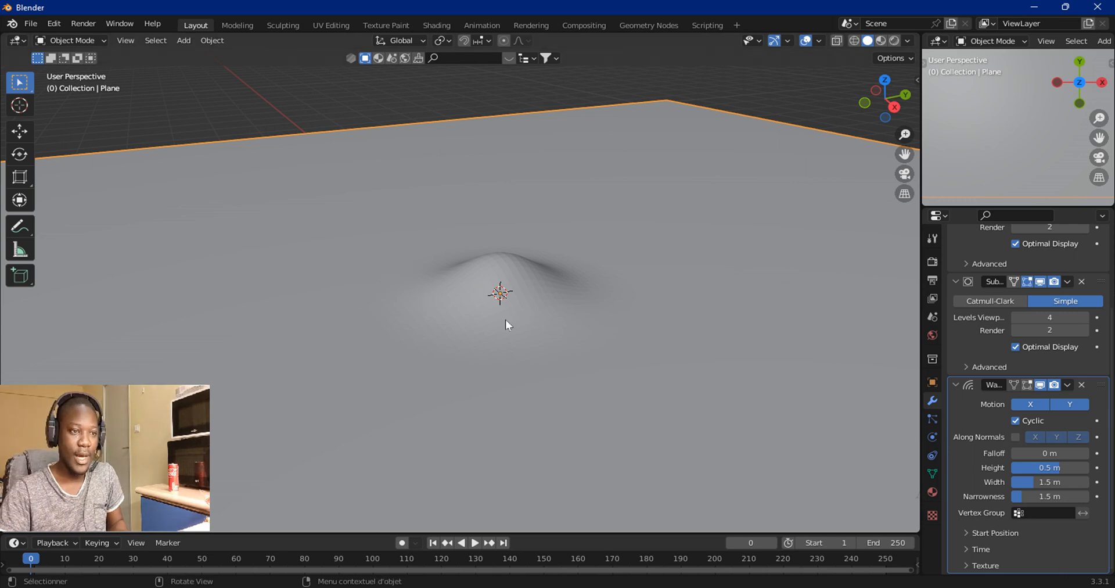
left_click(67, 556)
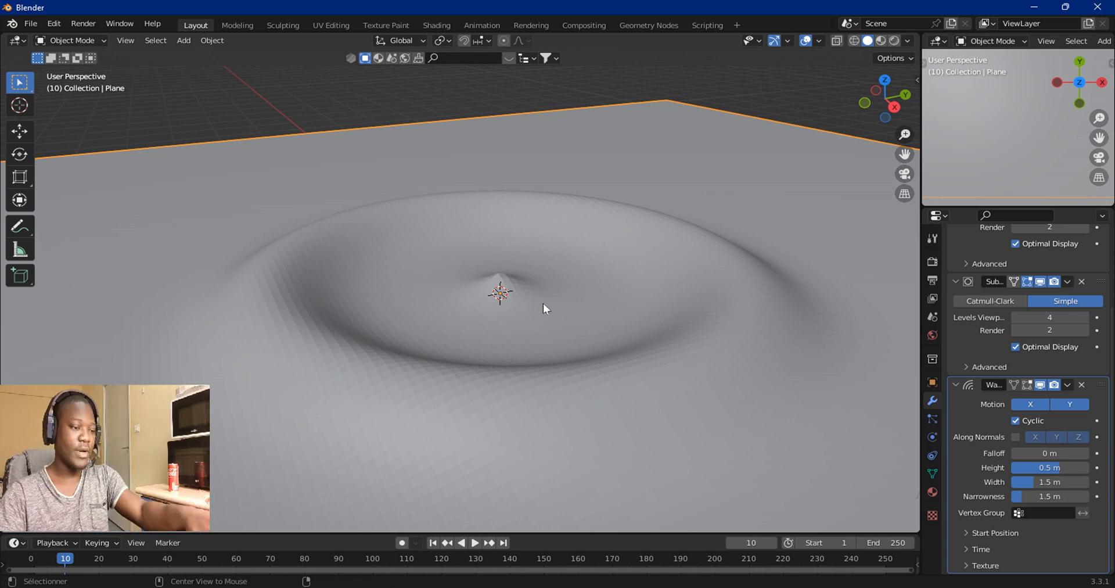
Step: Switch to the photo viewer to examine a reference image of water ripples, then return
key("alt+Tab")
left_click(415, 148)
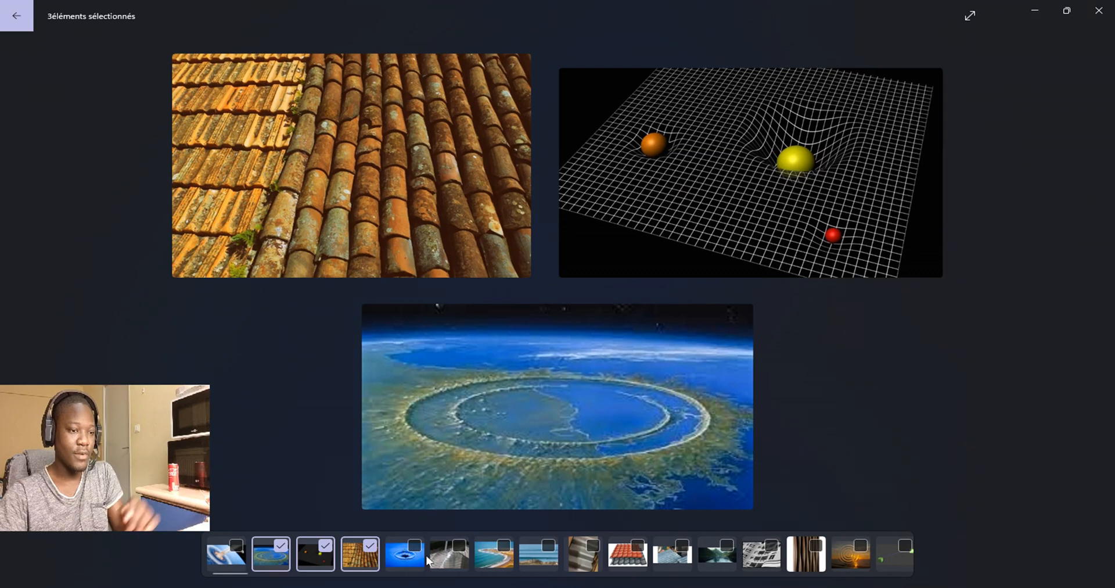
left_click(414, 545)
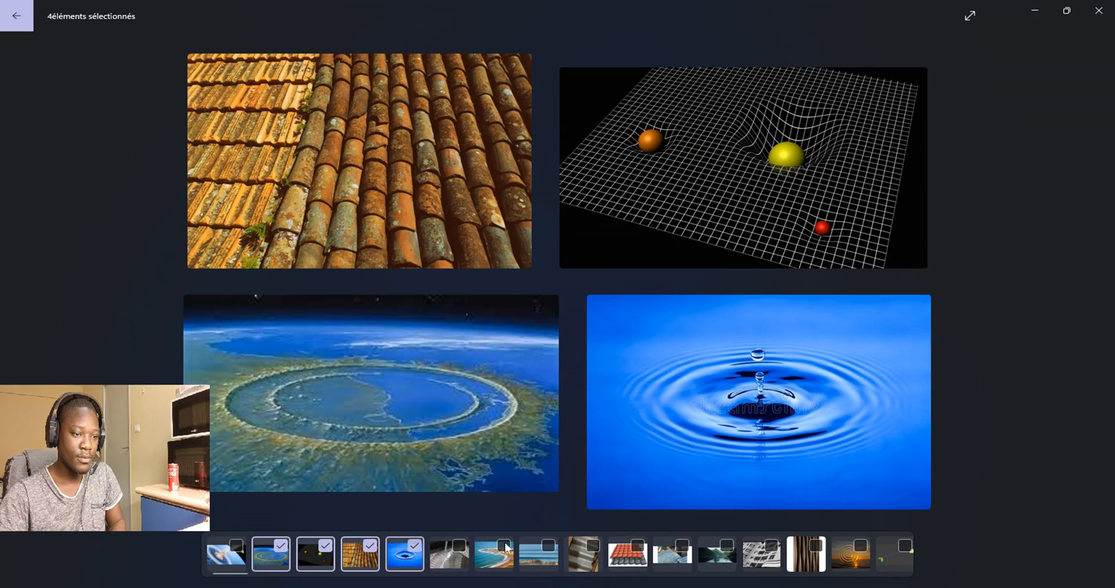
left_click(704, 431)
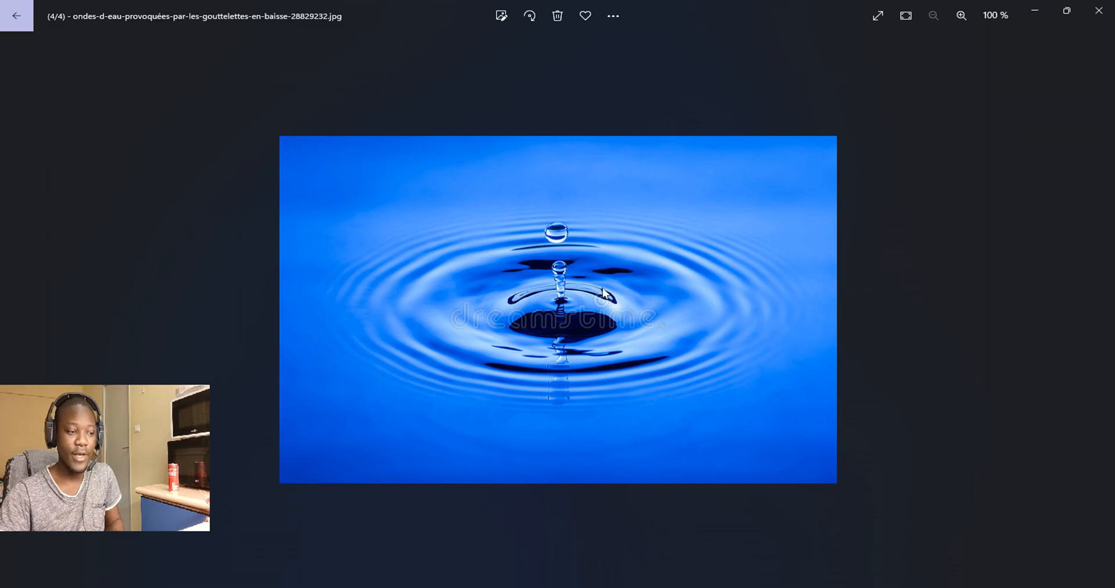
key("alt+Tab")
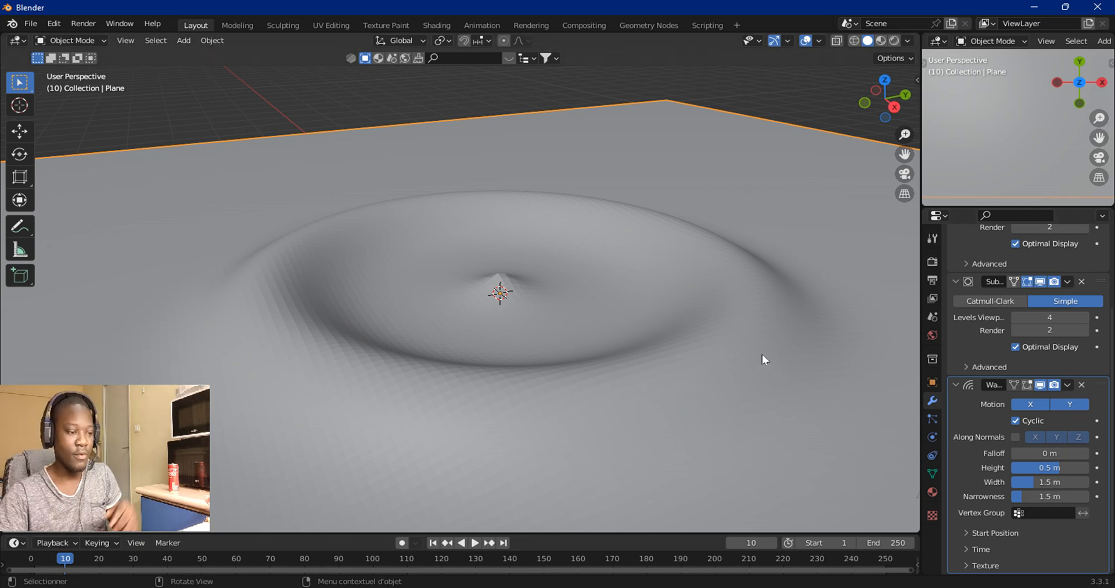
Step: Restrict the Wave modifier's motion to the X axis only
left_click(1071, 404)
mouse_move(861, 403)
middle_mouse_down()
mouse_move(661, 353)
mouse_move(702, 354)
mouse_move(572, 351)
middle_mouse_up()
scroll(571, 351, "down", 4)
middle_click_drag(365, 287, 414, 294)
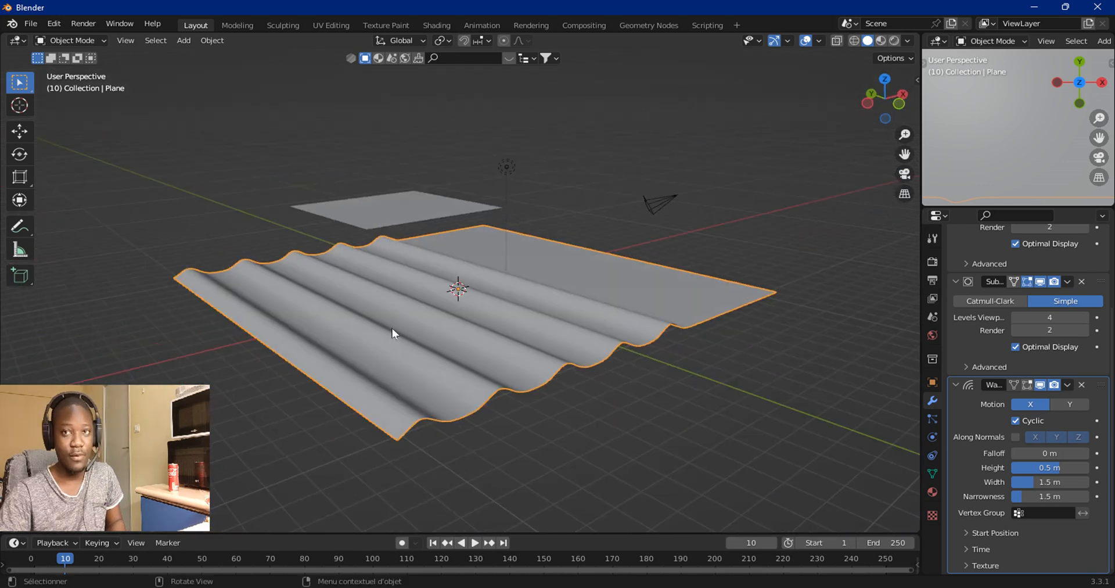
Step: Browse the reference photos in the photo viewer, zooming into the corrugated sheet image, then minimize it
key("alt+Tab")
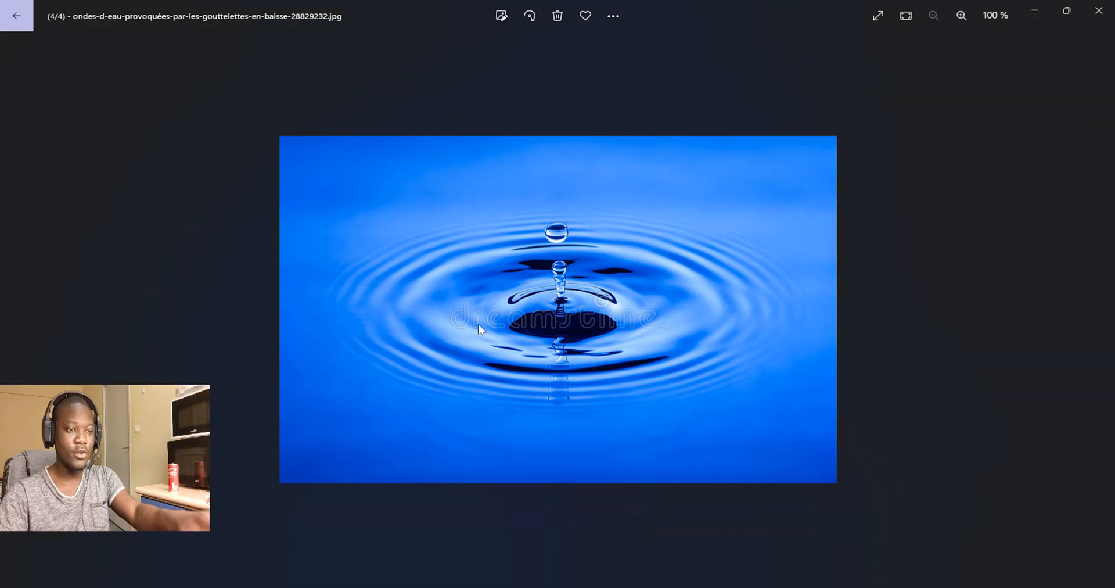
mouse_move(583, 481)
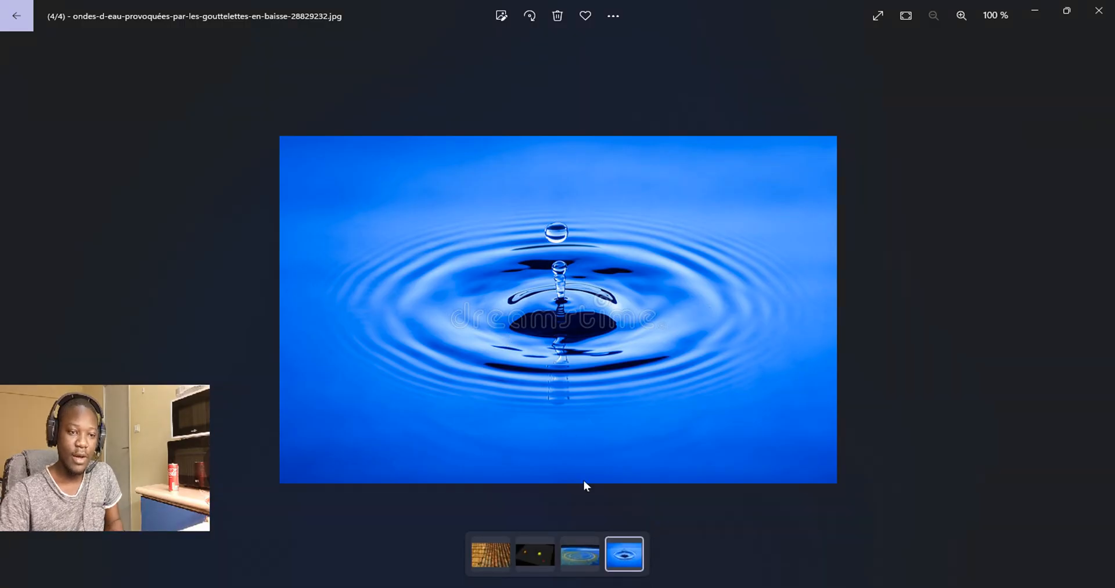
scroll(438, 508, "up", 2)
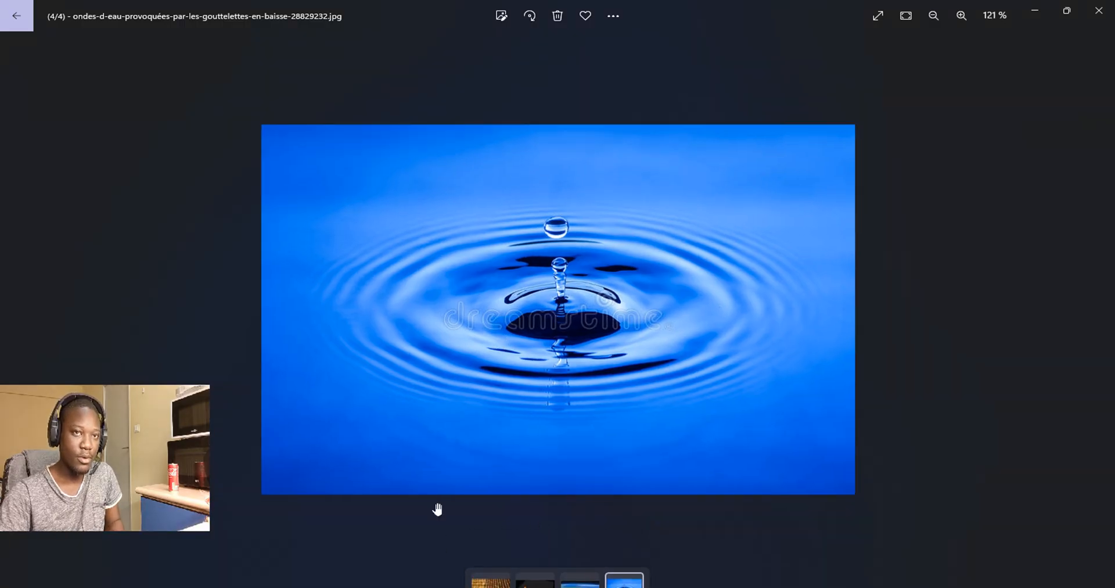
scroll(447, 500, "down", 2)
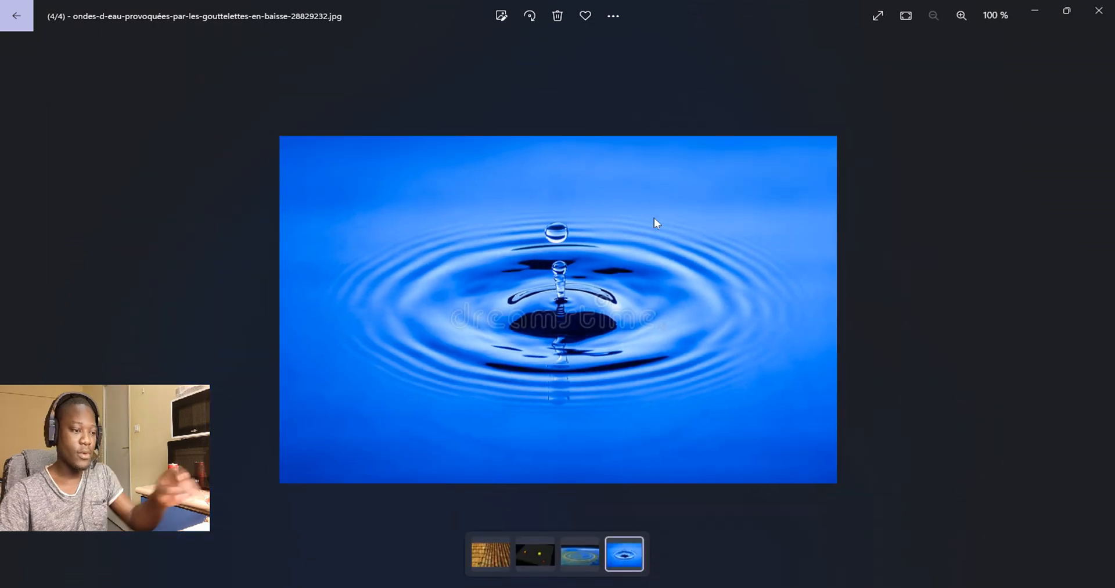
key("Escape")
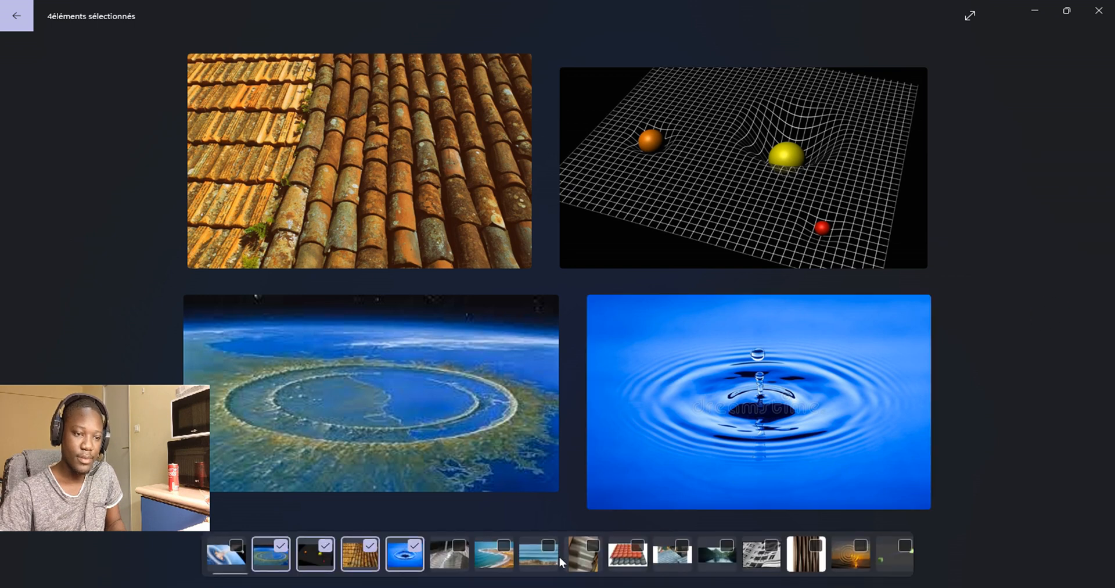
left_click(149, 243)
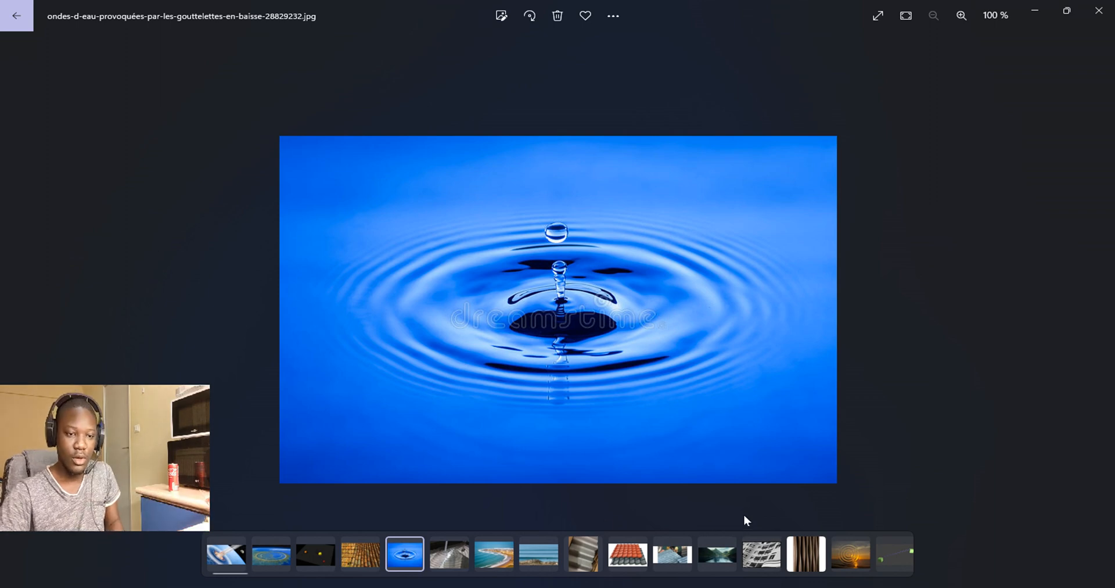
left_click(588, 561)
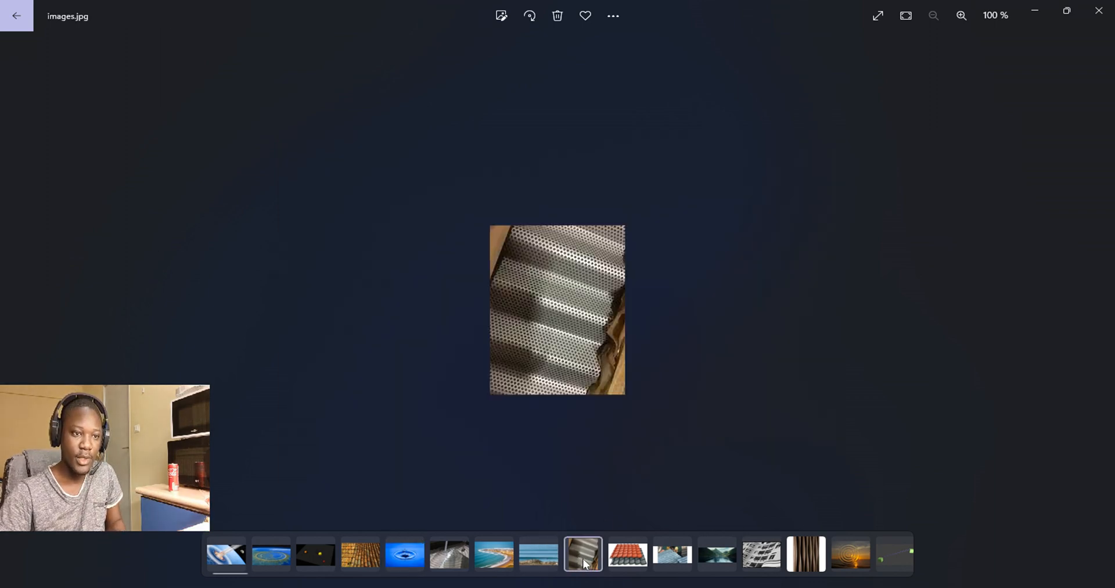
scroll(613, 465, "up", 3, "ctrl")
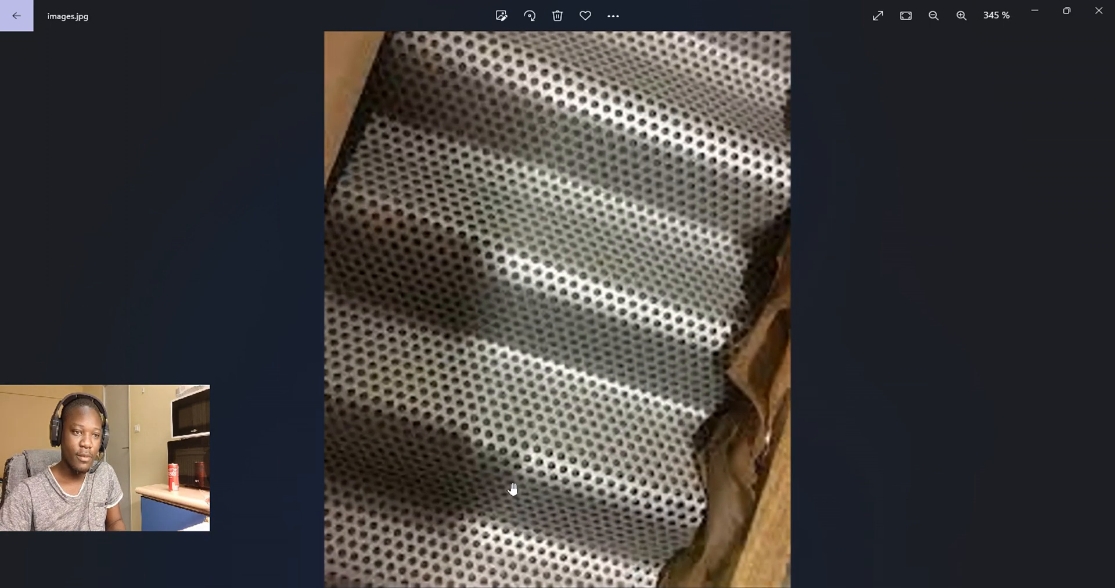
left_click(1034, 11)
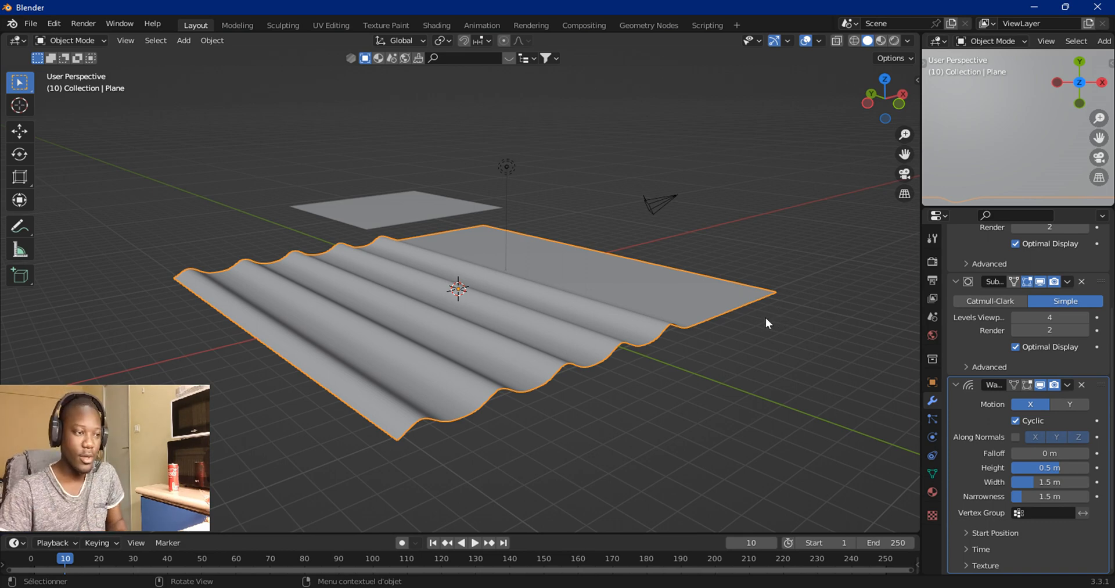
Step: Toggle the Wave modifier's Cyclic option off and back on
left_click(1016, 420)
left_click(1016, 420)
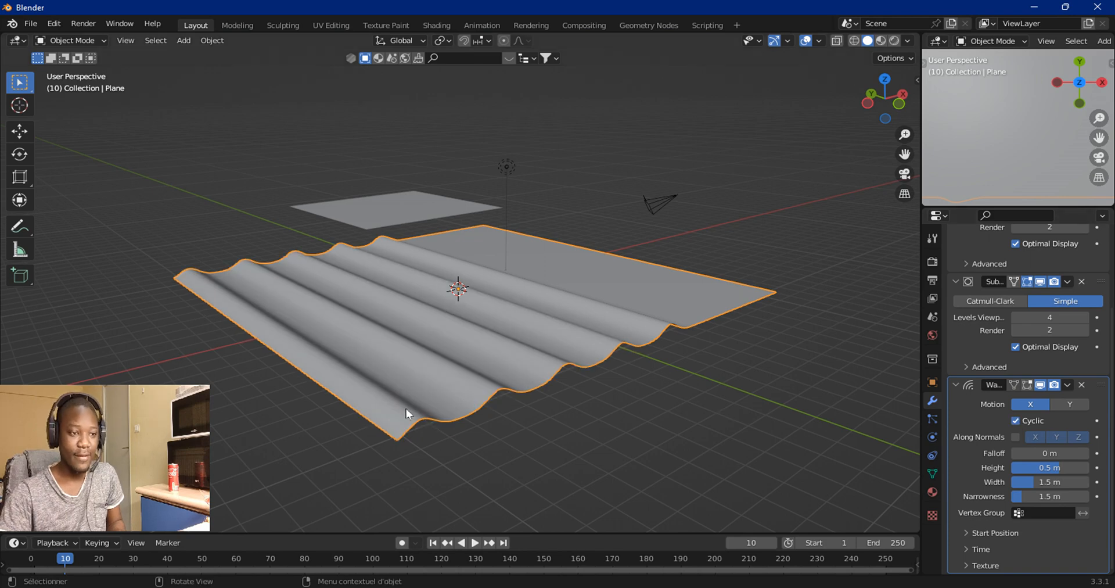
left_click(1016, 421)
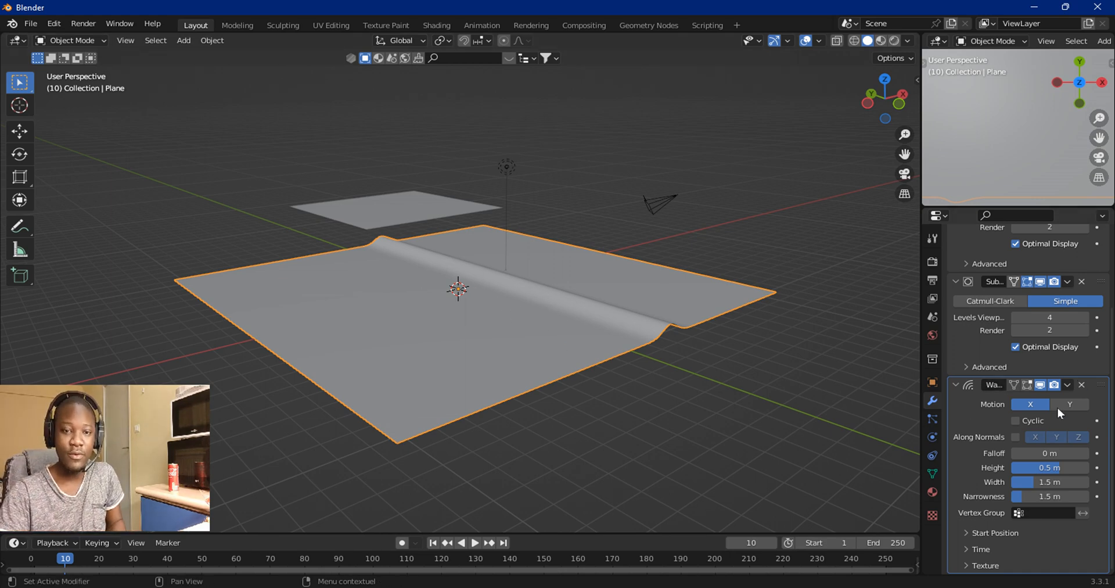
left_click(1016, 420)
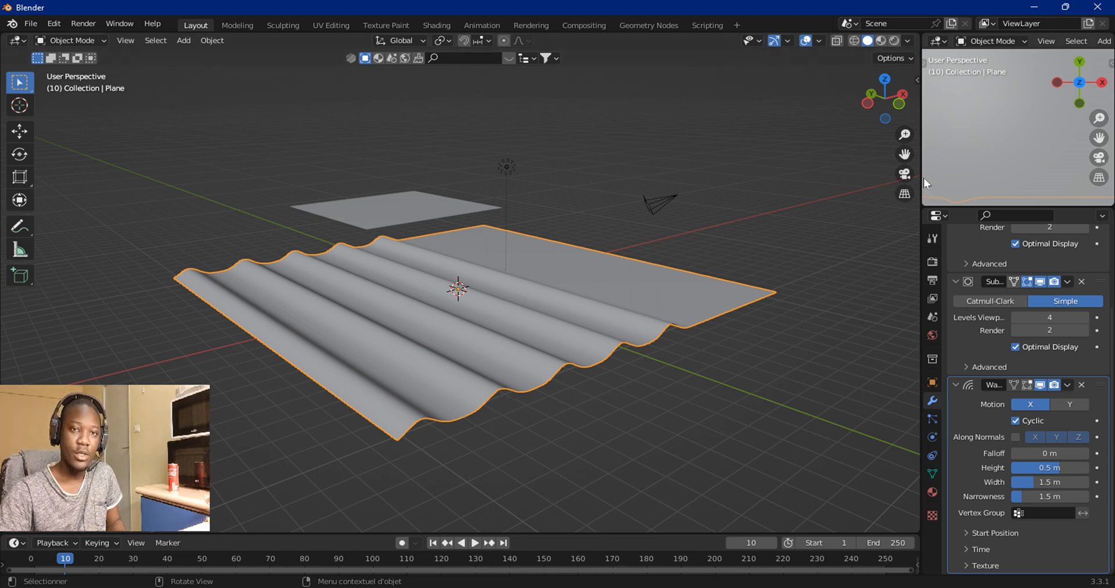
Step: Widen the properties editor and the small preview viewport area
left_click_drag(921, 170, 887, 337)
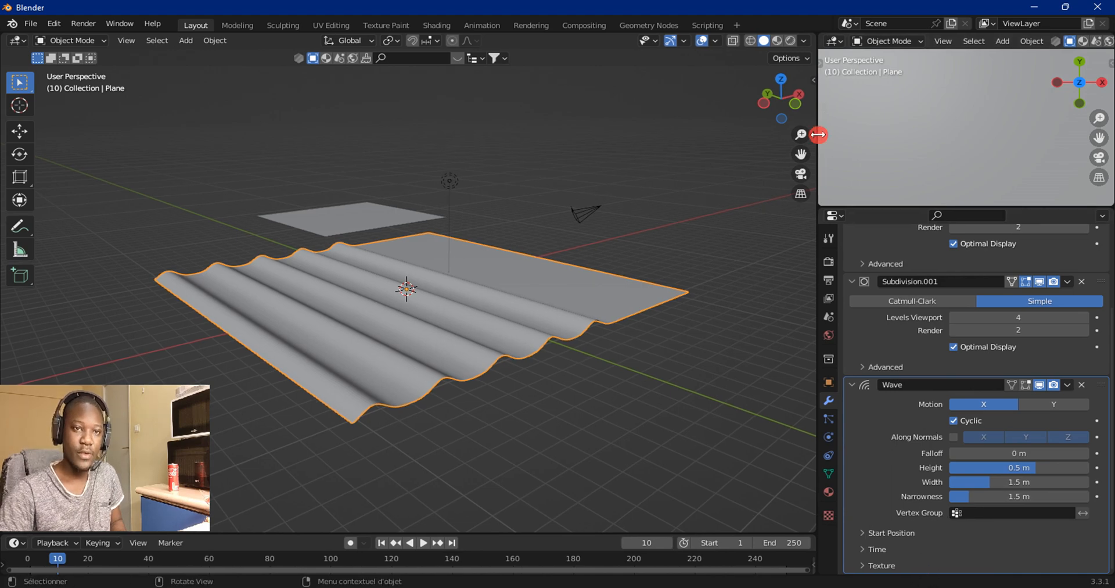
left_click_drag(818, 135, 793, 135)
left_click_drag(847, 208, 847, 219)
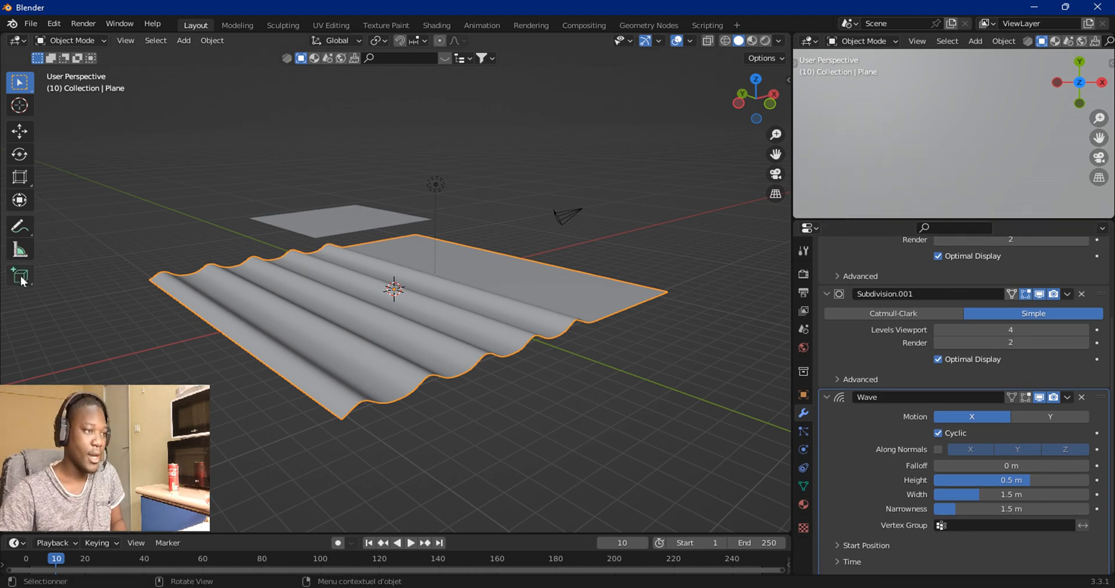
Step: Draw a wavy annotation in the small viewport with the Annotate tool and set its colour to black
left_click_drag(20, 229, 69, 237)
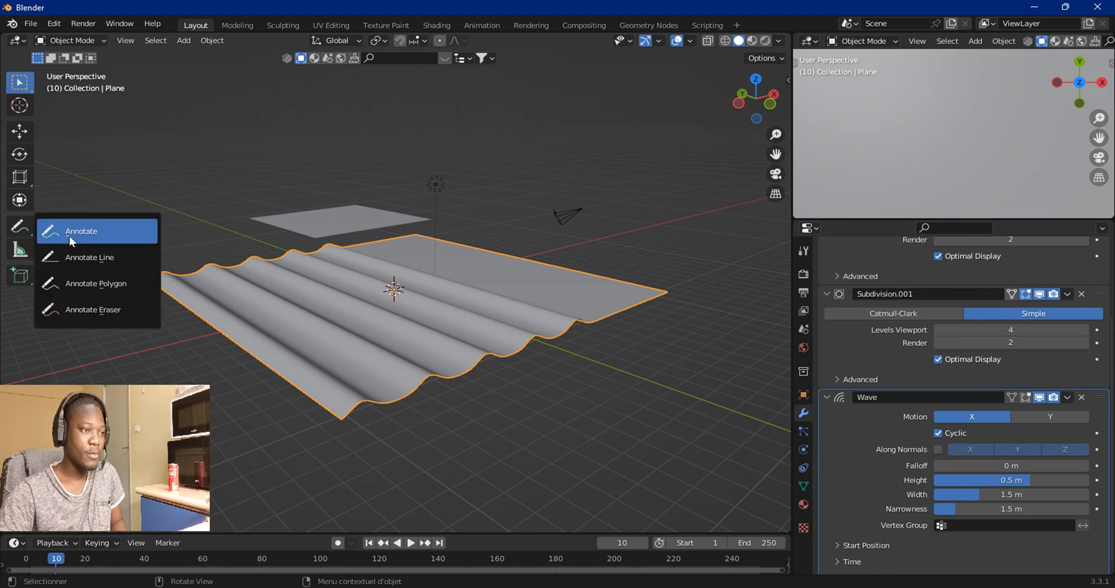
left_click(68, 236)
mouse_move(811, 145)
left_mouse_down()
mouse_move(842, 99)
mouse_move(877, 155)
mouse_move(918, 114)
mouse_move(924, 137)
mouse_move(981, 153)
mouse_move(1020, 139)
mouse_move(1070, 160)
left_mouse_up()
left_click(104, 60)
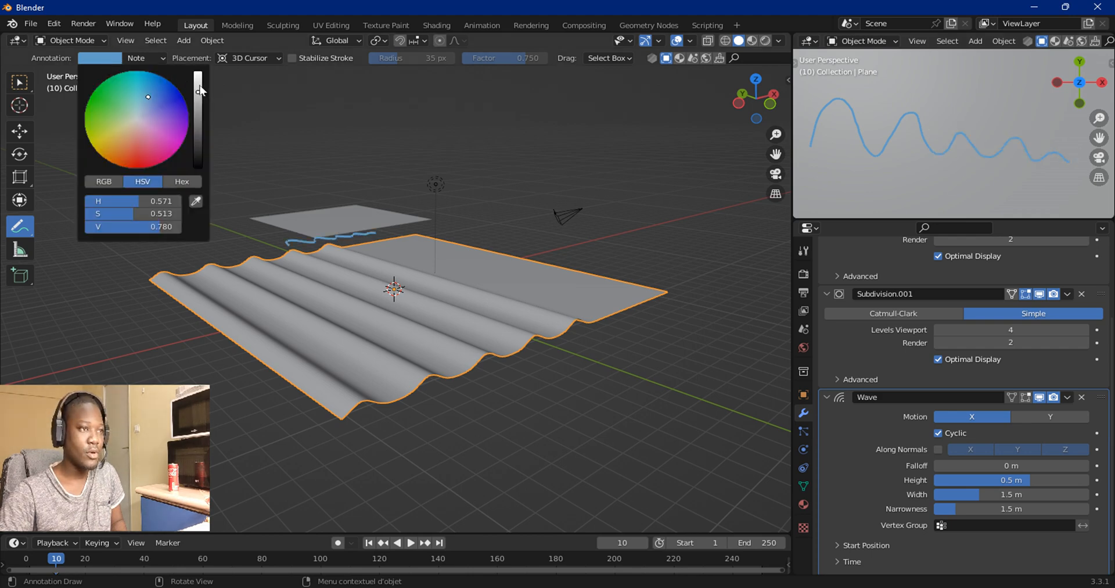
left_click_drag(198, 90, 198, 169)
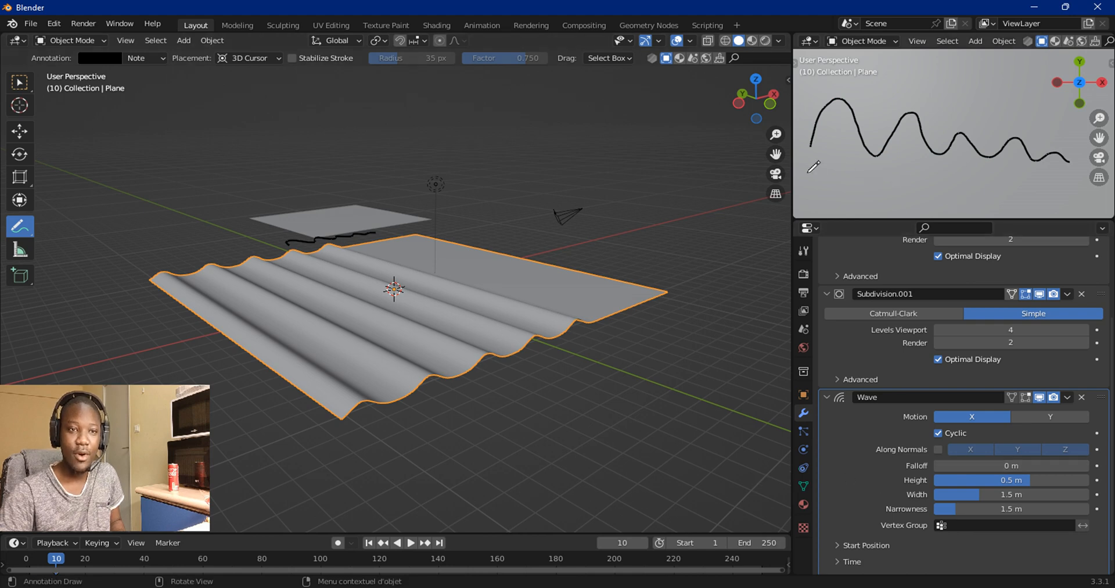
Step: Sketch additional wave and baseline strokes with the Annotate tool in the small preview viewport
left_click_drag(813, 169, 821, 176)
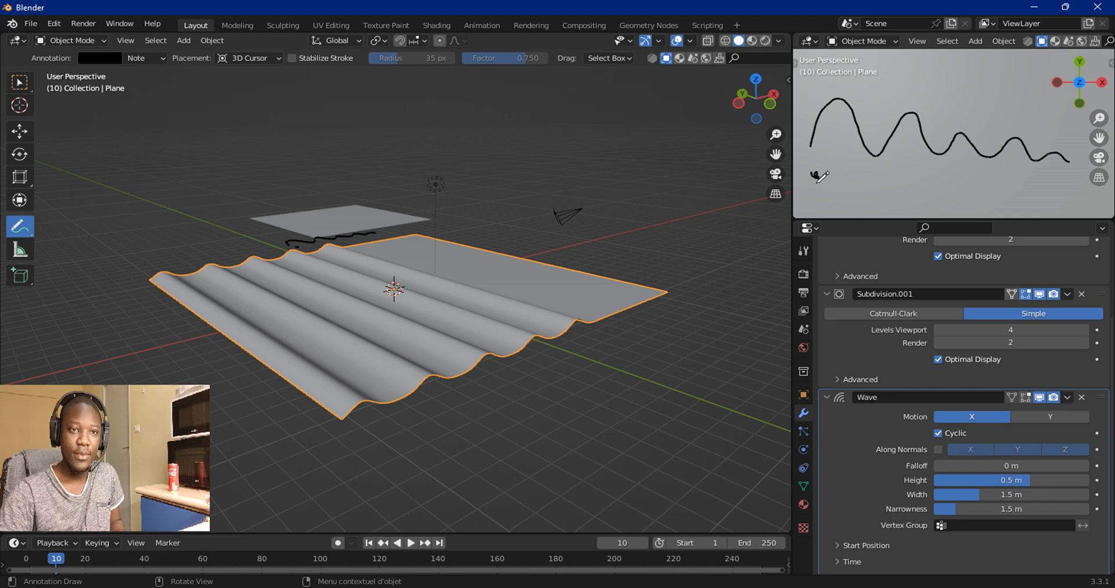
left_click_drag(815, 177, 1101, 182)
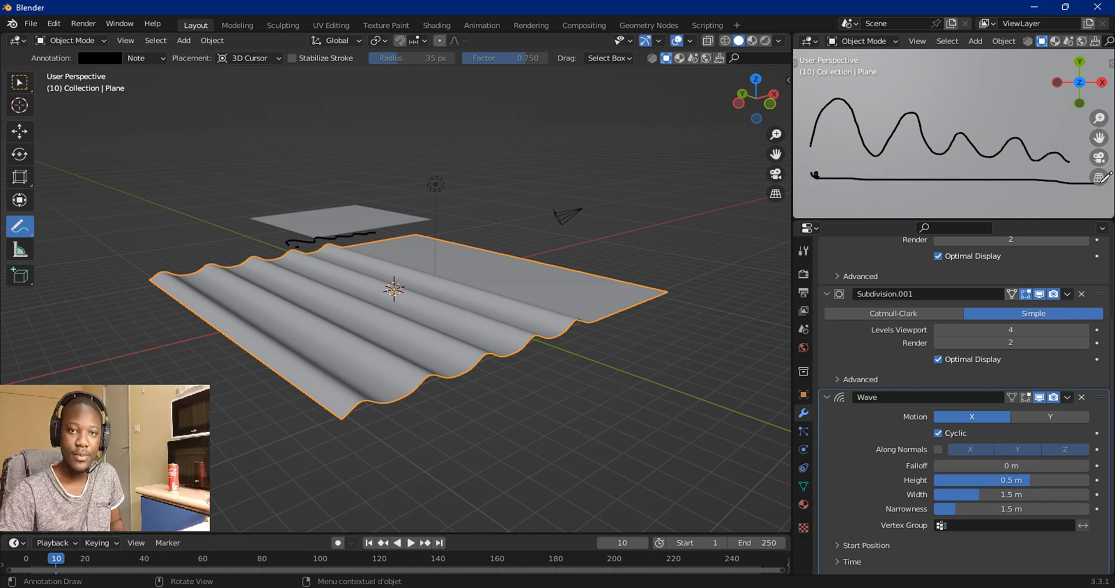
scroll(1060, 169, "down", 2)
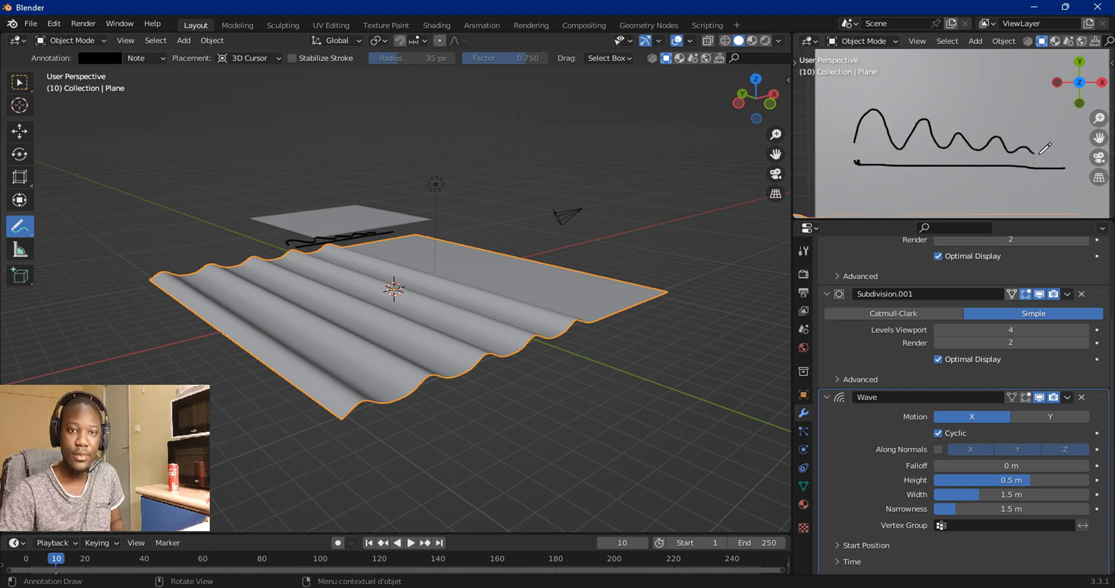
left_click_drag(1040, 152, 1066, 152)
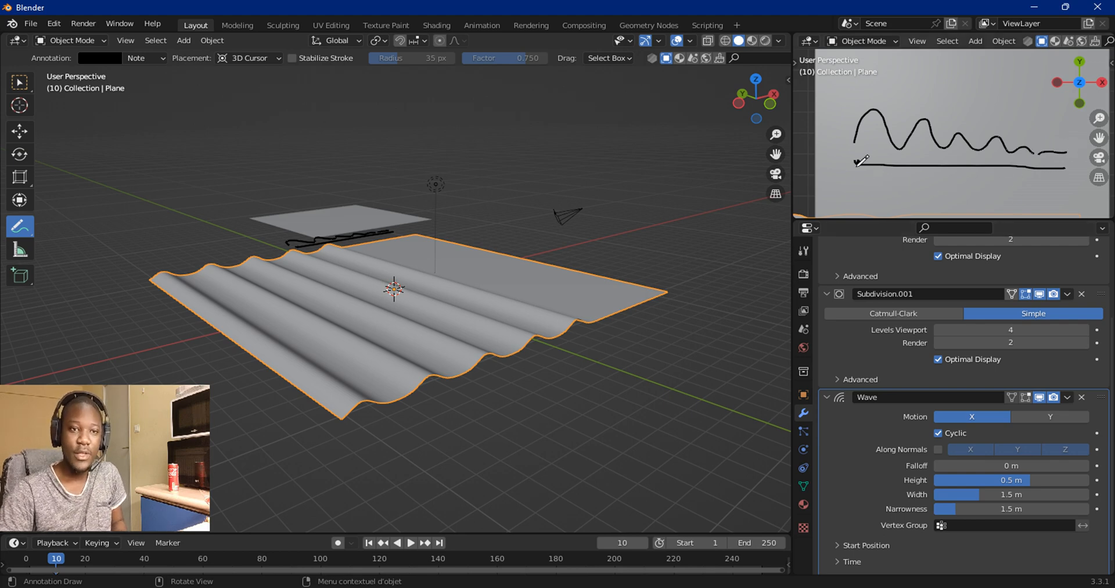
left_click_drag(857, 167, 962, 180)
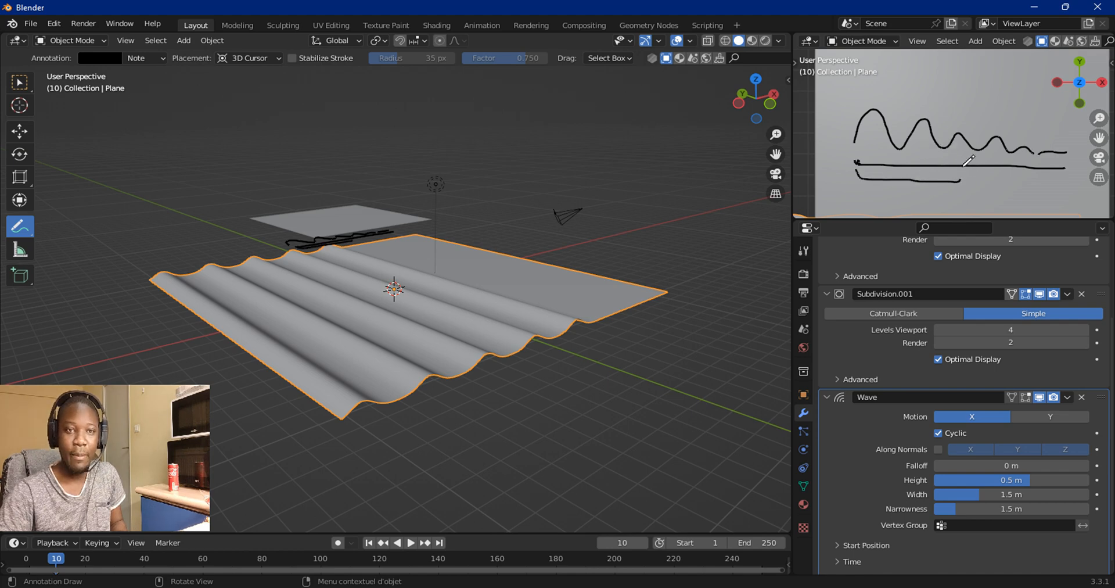
left_click_drag(965, 165, 1046, 111)
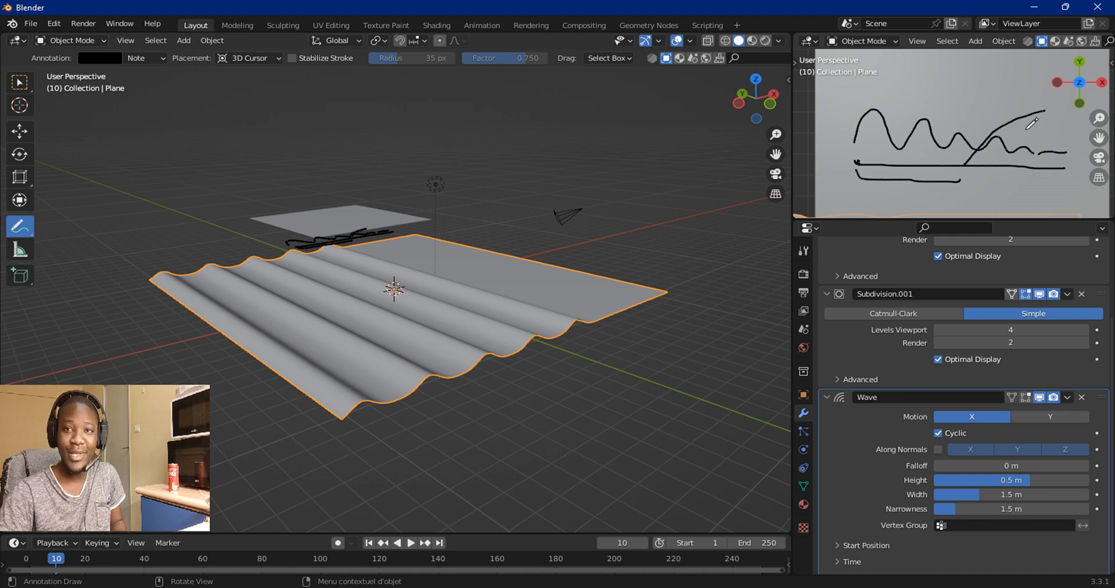
left_click_drag(888, 190, 945, 192)
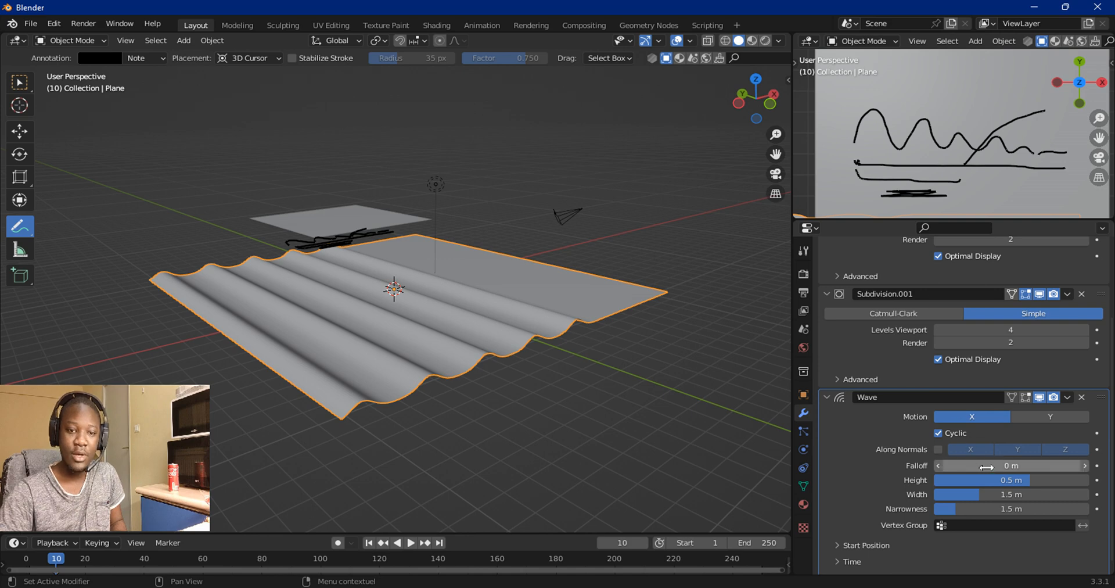
left_click_drag(867, 119, 868, 142)
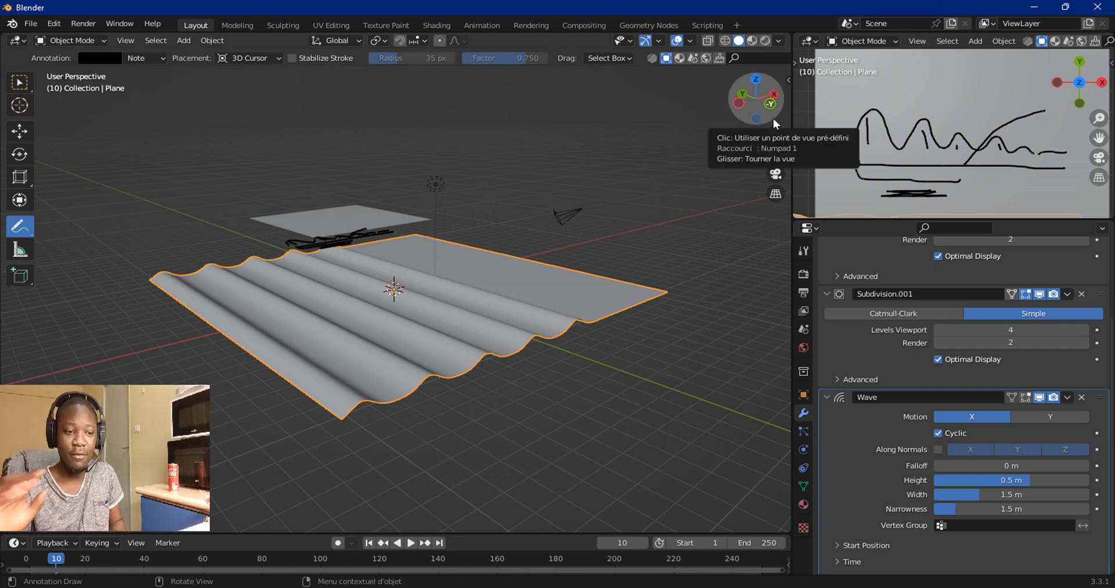
Step: Switch to the photo viewer, view the water-droplet ripple reference photo, then minimize the viewer
key("super+Tab")
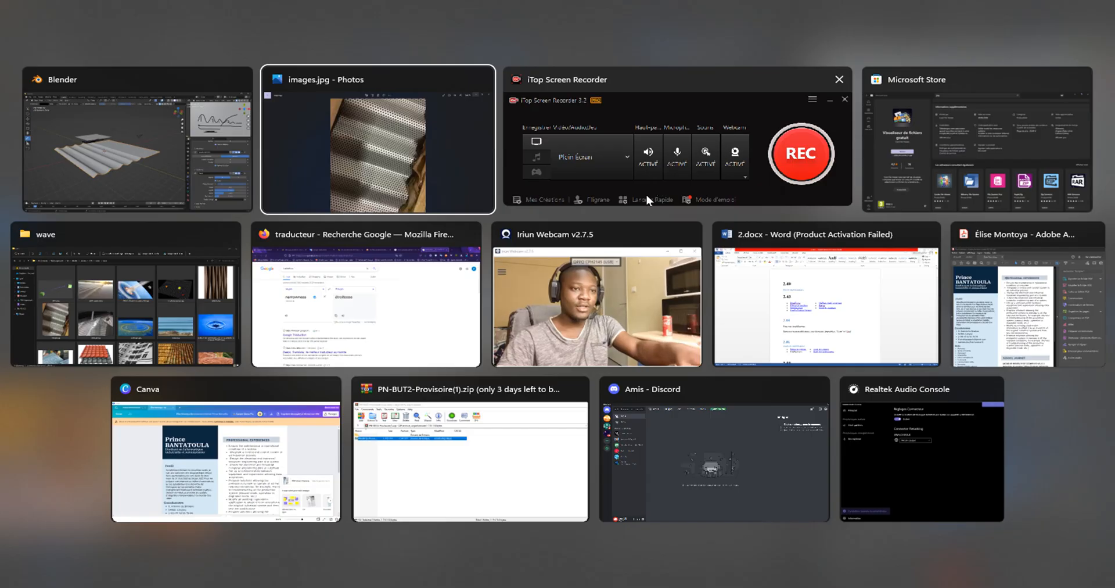
left_click(407, 162)
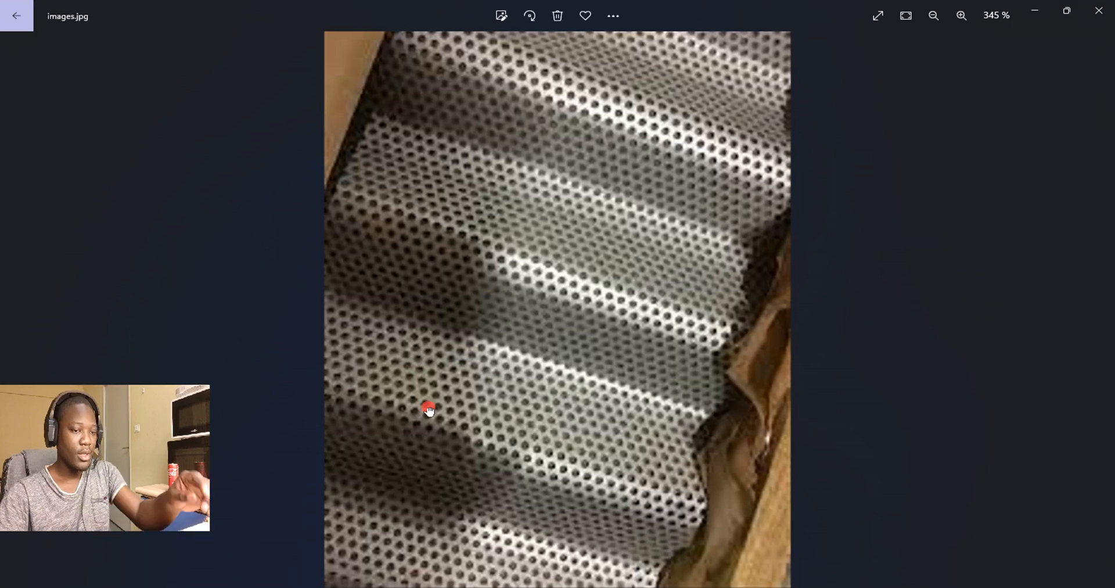
mouse_move(366, 507)
left_click(404, 558)
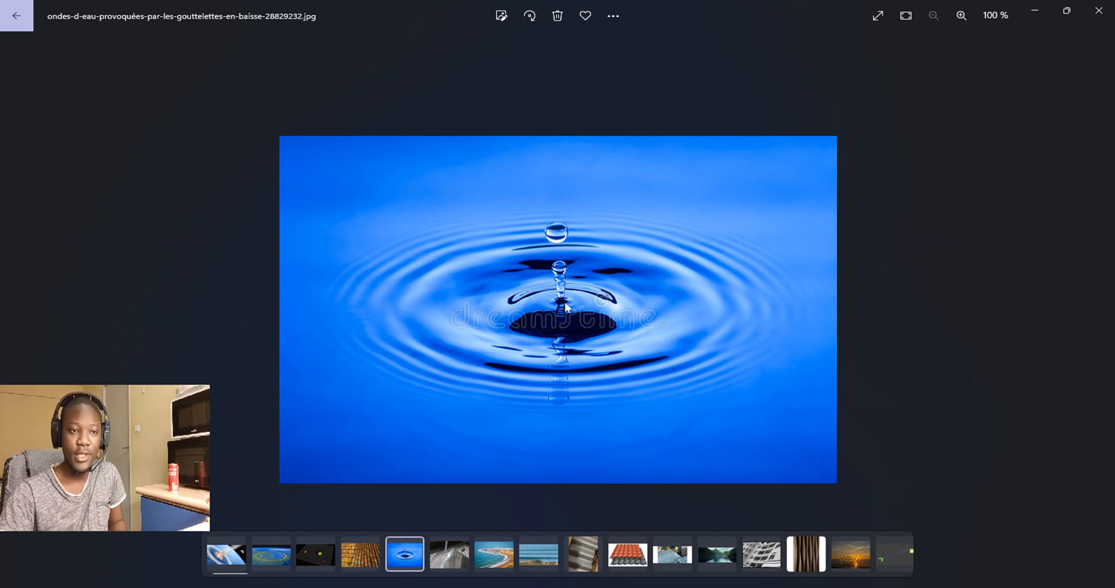
left_click(1035, 11)
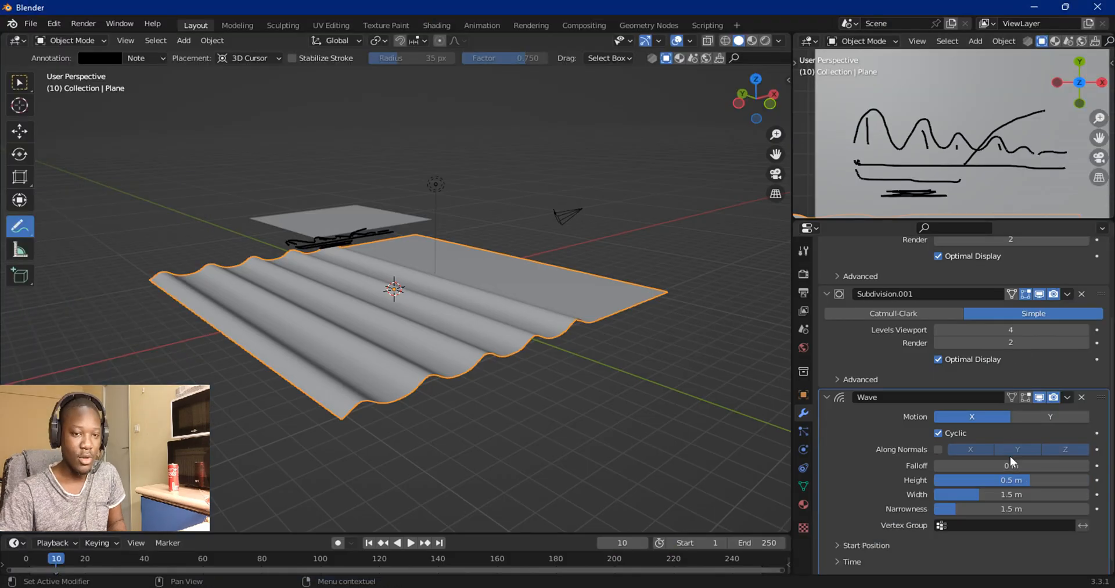
Step: Increase the Wave modifier's Falloff to 8 m
left_click_drag(992, 461, 1032, 463)
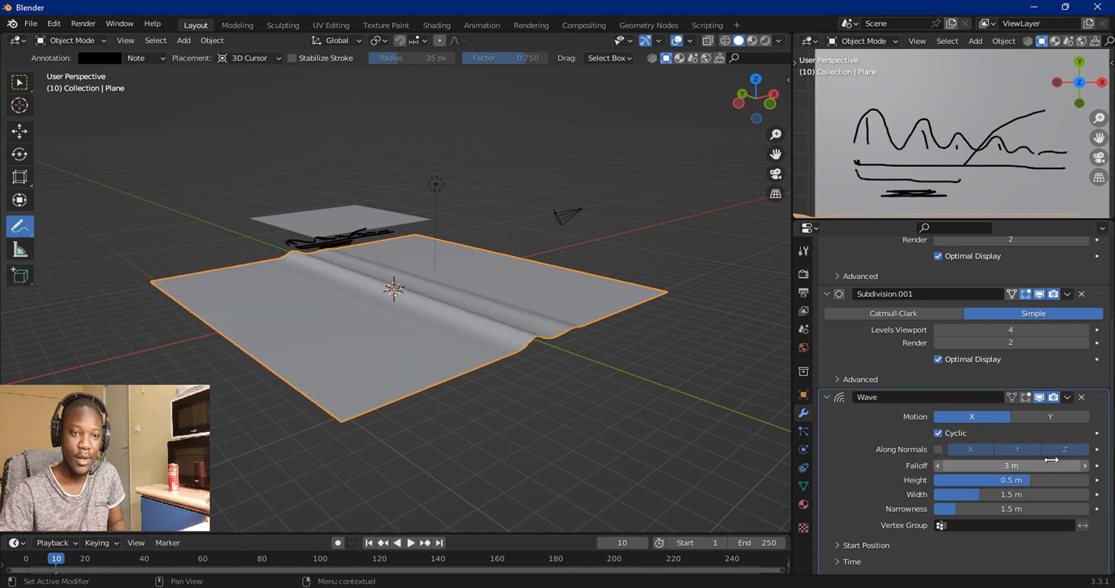
left_click(1086, 466)
left_click(1081, 464)
left_click(1081, 464)
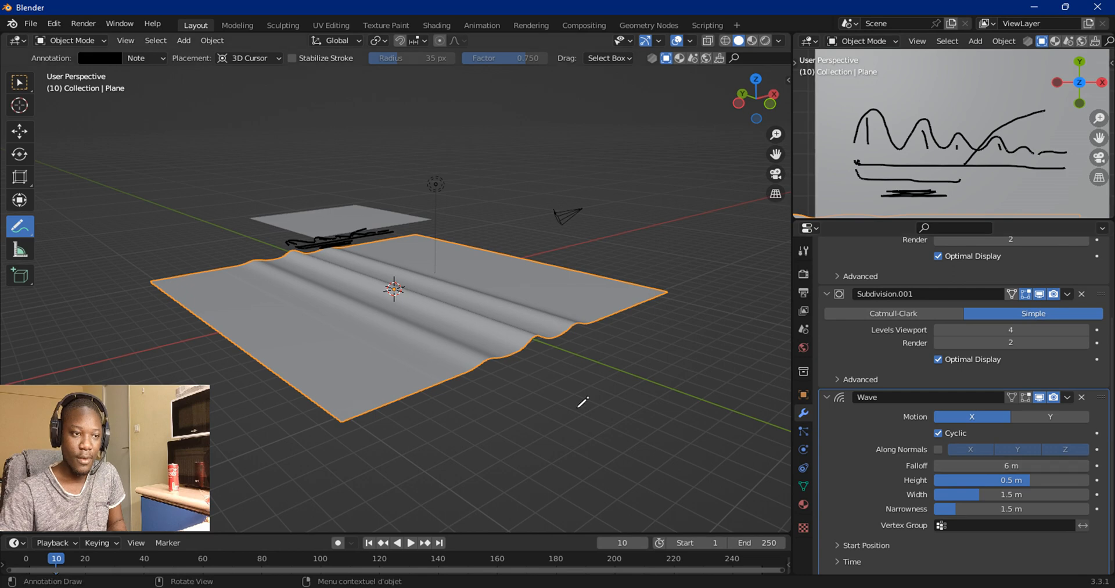
scroll(583, 401, "up", 3)
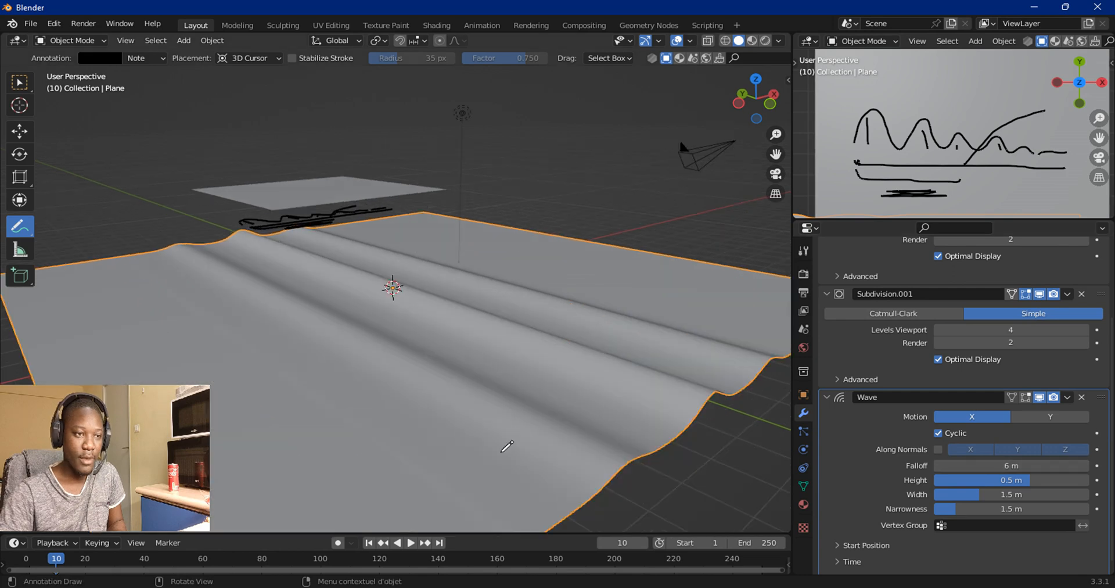
left_click(1085, 465)
left_click(1085, 466)
scroll(506, 401, "down", 5)
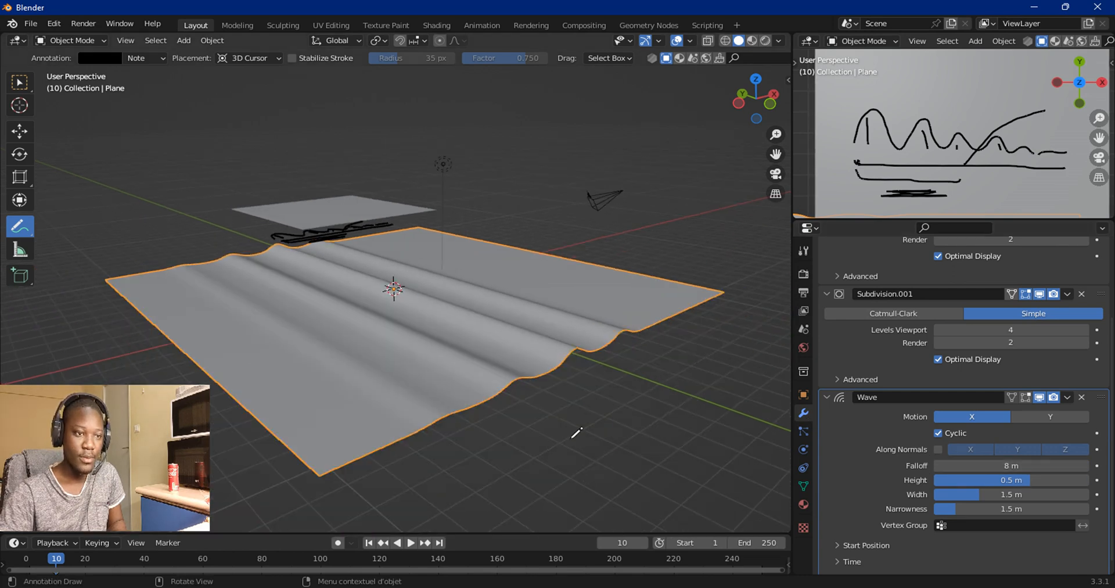
Step: Annotate along the plane's wave profile with a line and a curved arrow in the main viewport
middle_click_drag(505, 372, 402, 383)
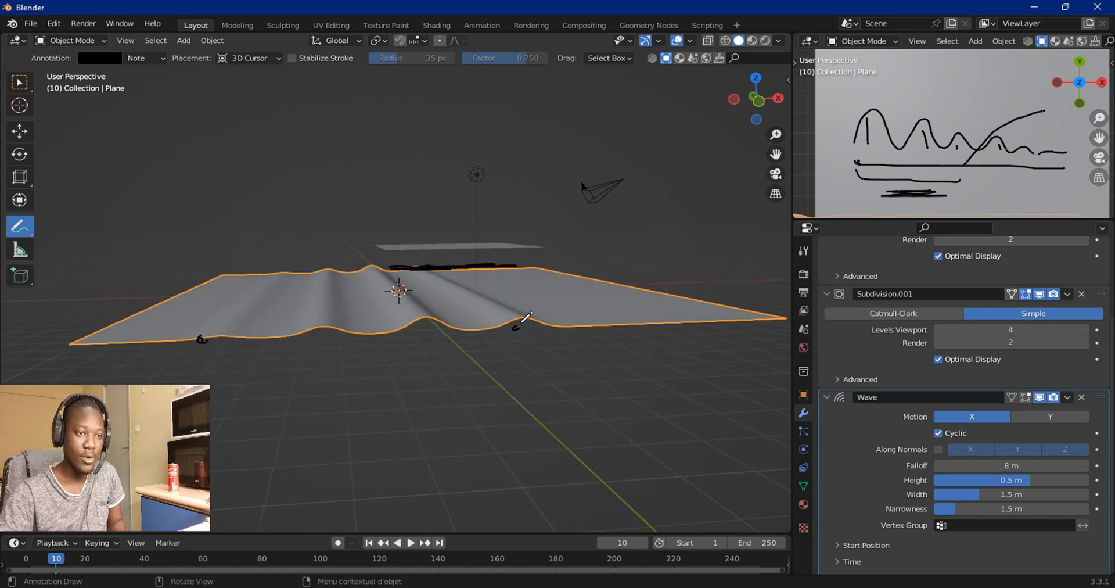
left_click_drag(200, 338, 523, 326)
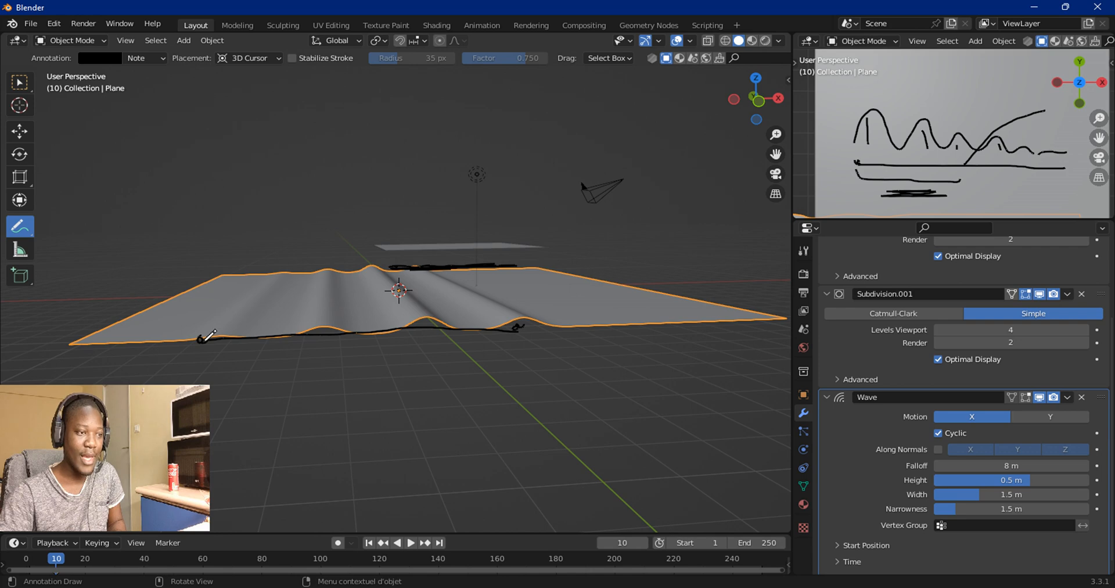
mouse_move(204, 338)
left_mouse_down()
mouse_move(223, 321)
mouse_move(213, 345)
mouse_move(115, 280)
left_mouse_up()
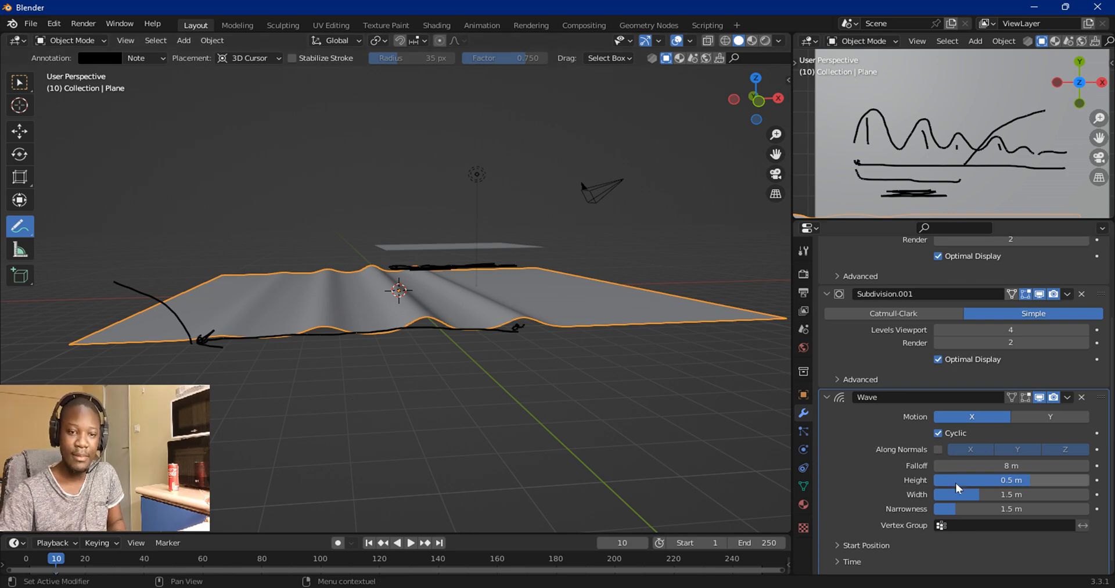
Step: Set the Wave modifier's Height to 0.54 m
left_click_drag(958, 487, 1032, 481)
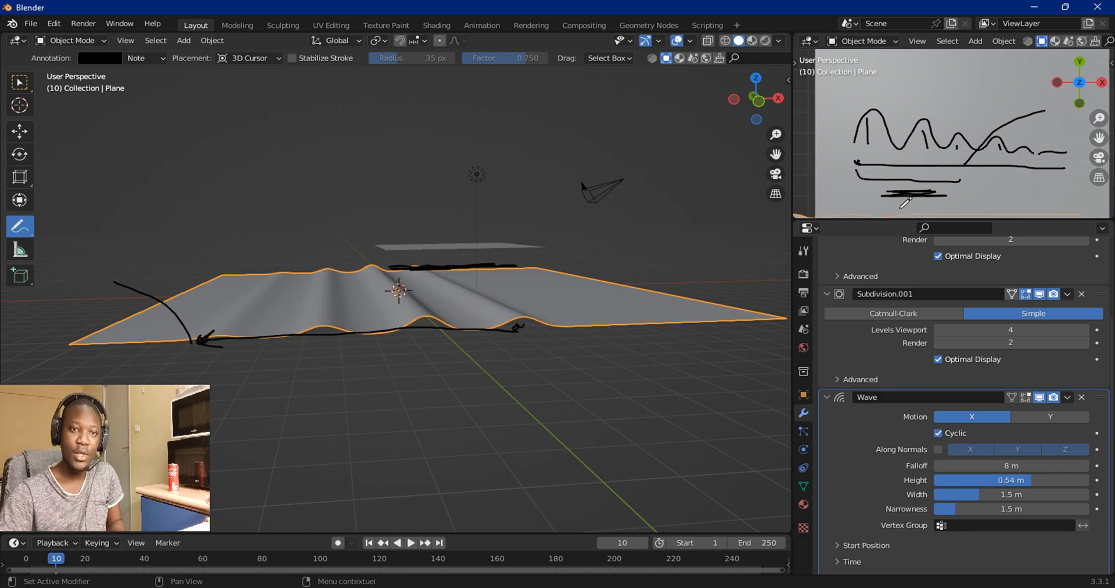
Step: Erase the annotations in the small viewport and draw a new continuous wave curve there
left_click_drag(19, 226, 69, 307)
mouse_move(859, 110)
left_mouse_down()
mouse_move(882, 190)
mouse_move(1011, 136)
mouse_move(990, 121)
mouse_move(941, 192)
mouse_move(1045, 137)
mouse_move(1032, 155)
left_mouse_up()
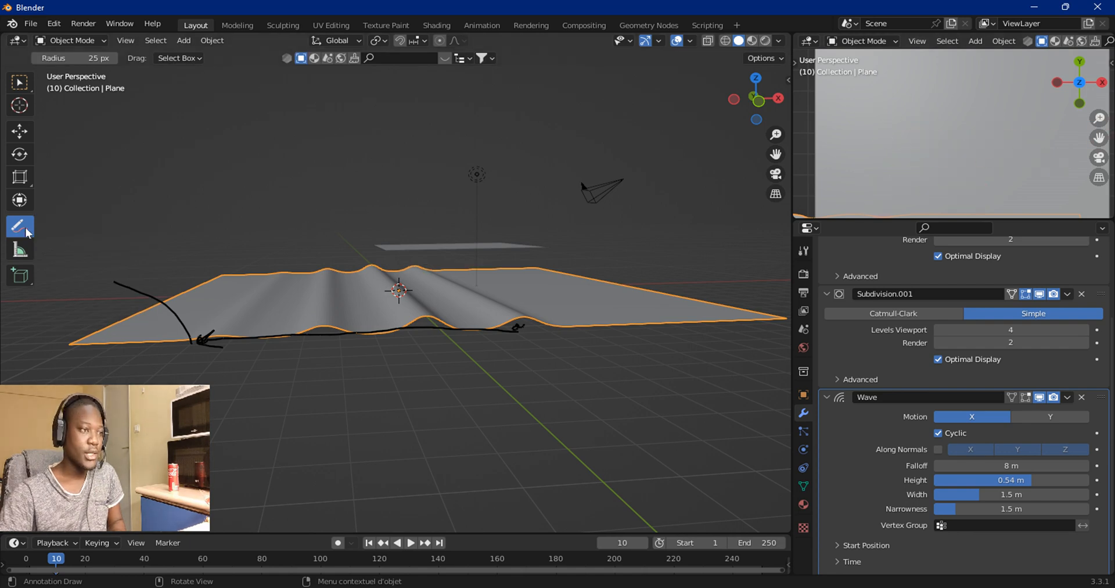
mouse_move(19, 226)
left_mouse_down()
mouse_move(82, 261)
mouse_move(99, 230)
left_mouse_up()
mouse_move(843, 156)
left_mouse_down()
mouse_move(847, 131)
mouse_move(928, 119)
mouse_move(971, 140)
mouse_move(1011, 116)
mouse_move(1079, 168)
left_mouse_up()
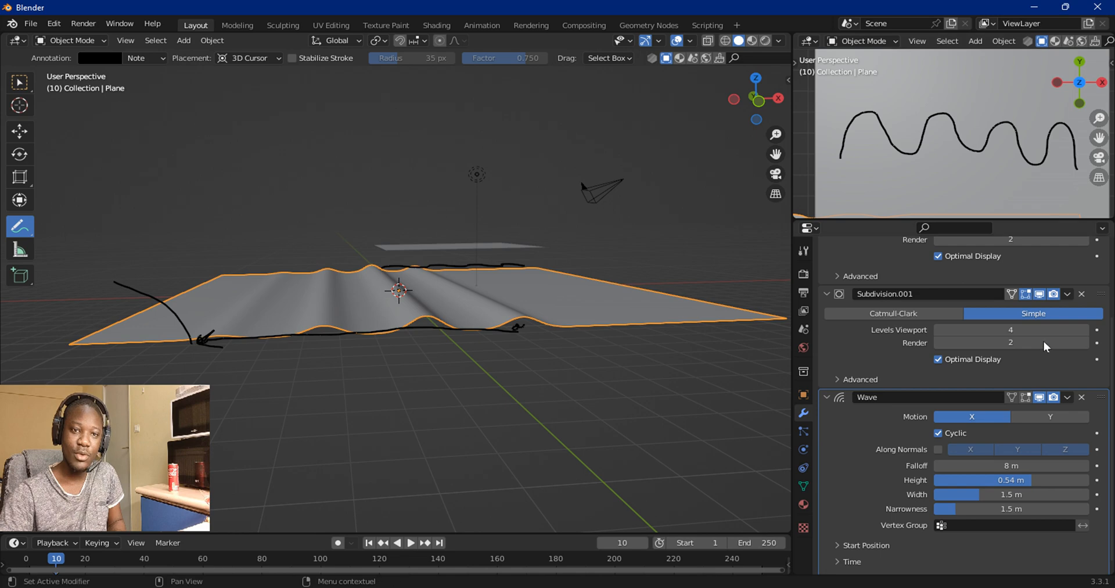
Step: Reset the Wave modifier's Falloff to its default of 0 m
left_click(1011, 467)
key("Escape")
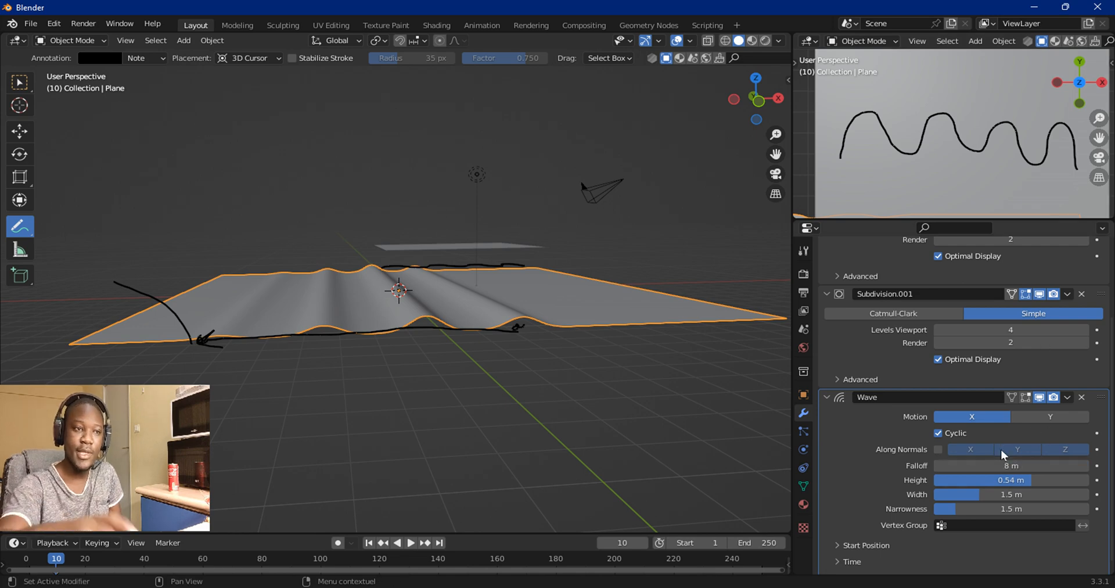
left_click(1008, 463)
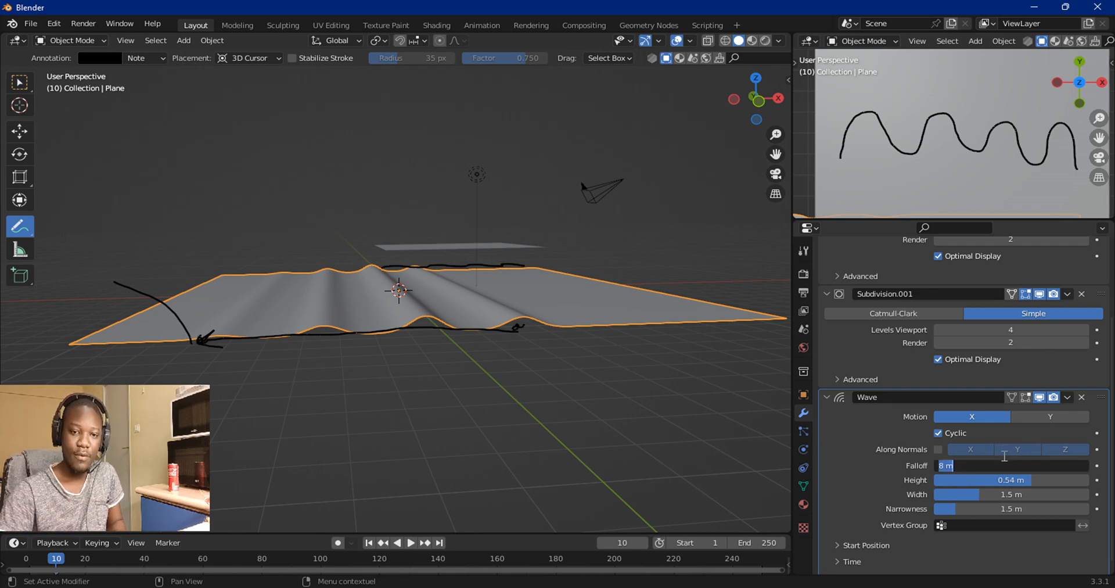
key("Escape")
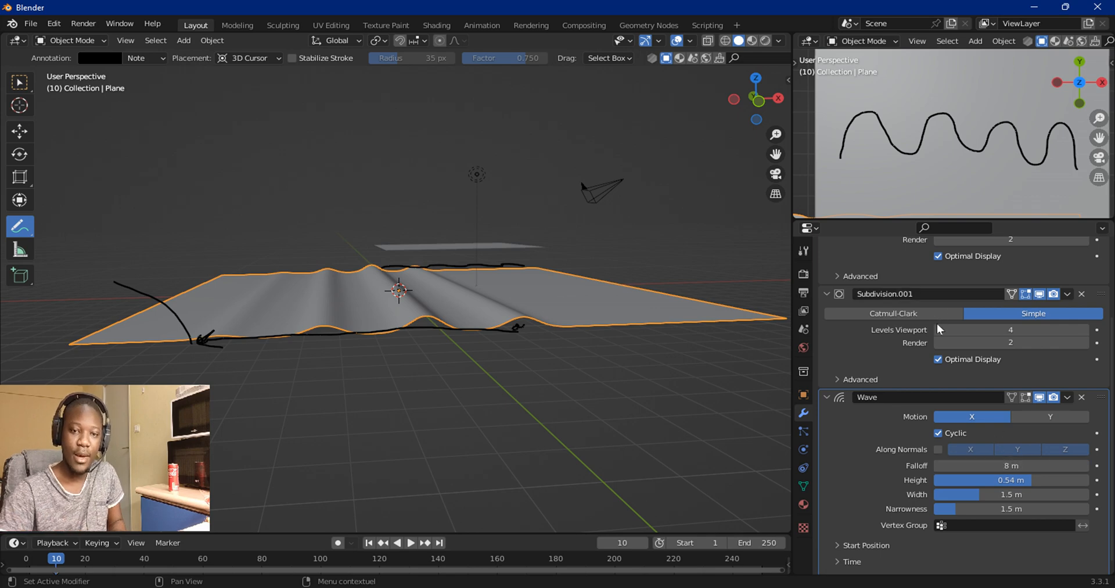
key("BackSpace")
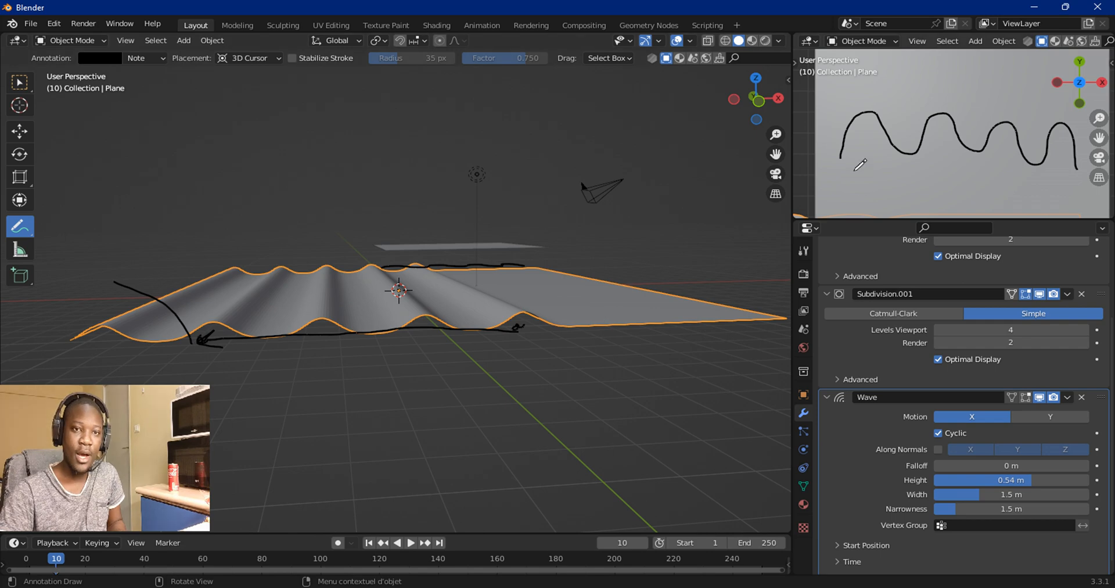
Step: Draw vertical marks down through the wave crests in the small viewport annotation
left_click_drag(865, 124, 870, 160)
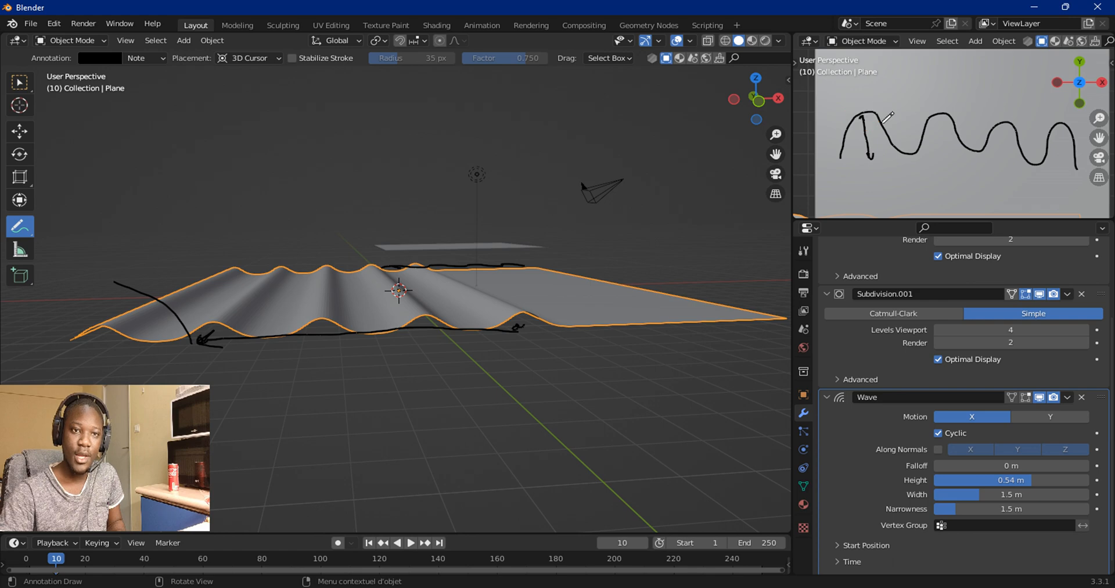
left_click_drag(935, 116, 938, 158)
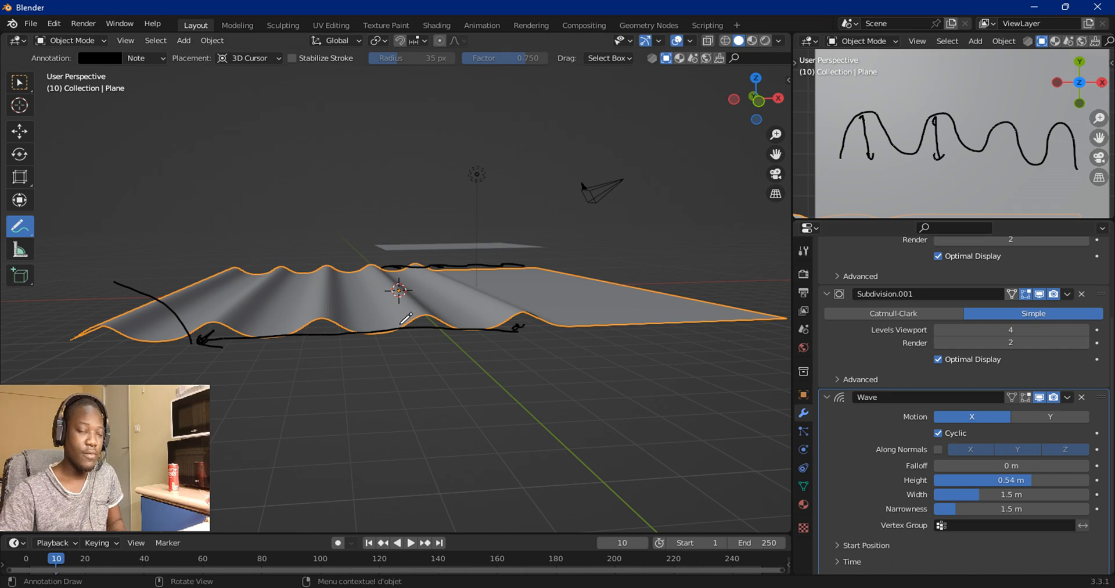
Step: Set the Wave modifier's Height to 0.22 m
mouse_move(974, 481)
left_mouse_down()
mouse_move(996, 481)
mouse_move(962, 481)
left_mouse_up()
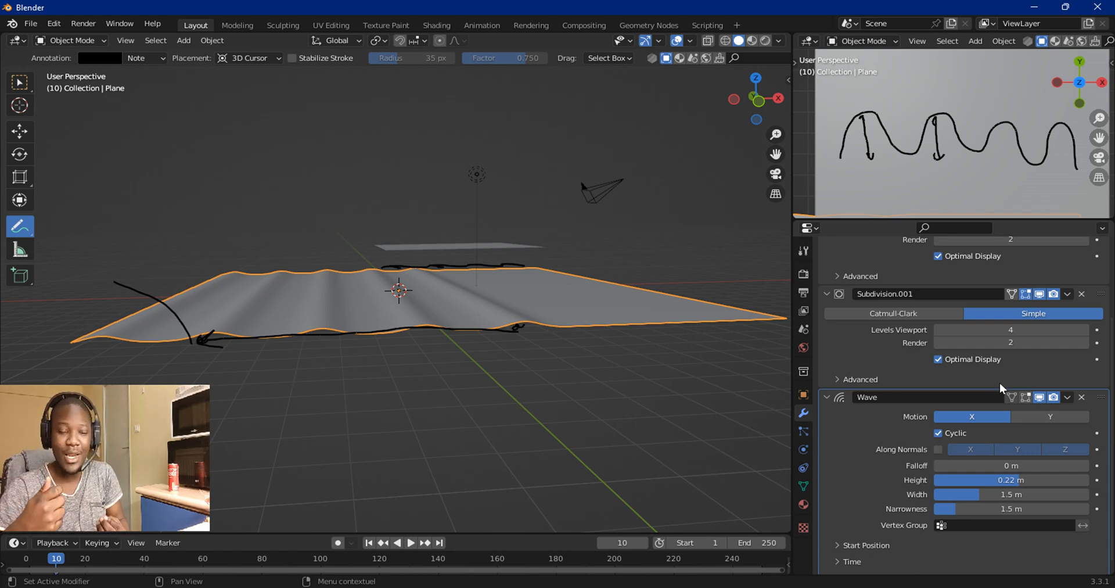
Step: Switch to the photo viewer, open the default.png wavy-panel reference, then minimize the viewer
key("super+Tab")
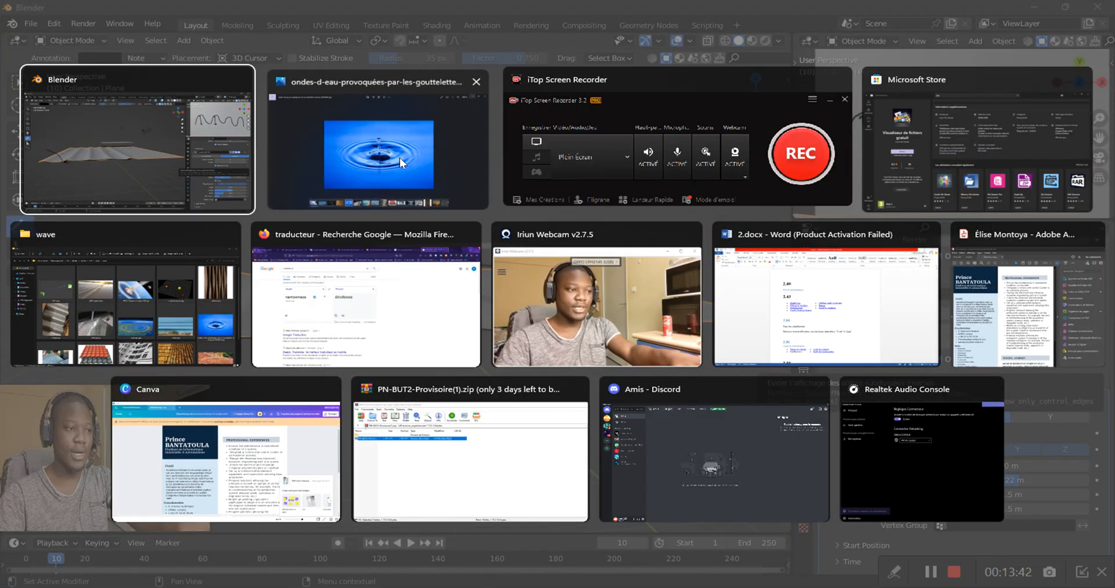
left_click(400, 158)
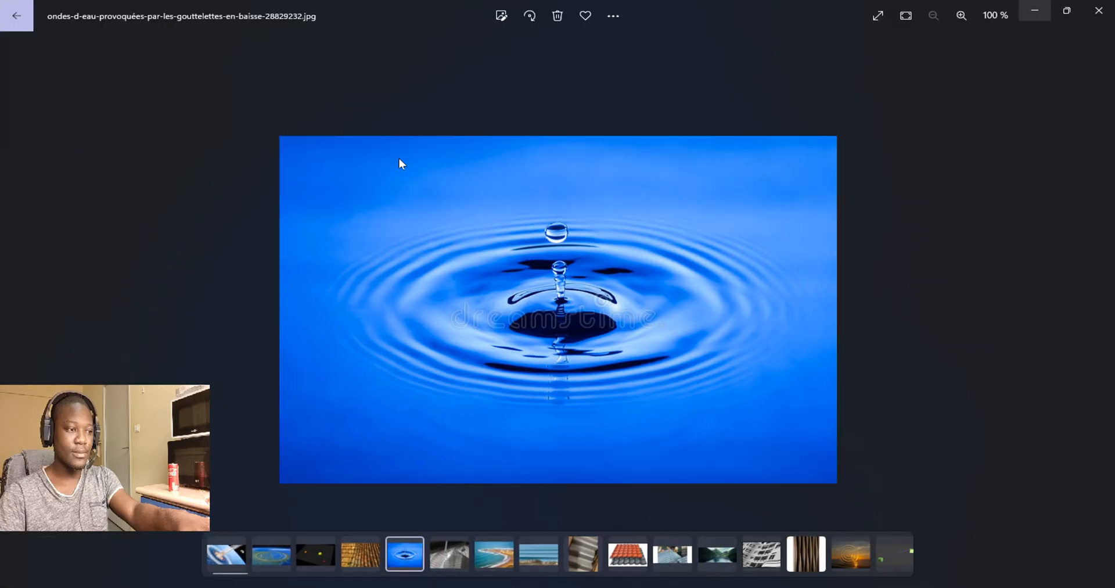
left_click(800, 555)
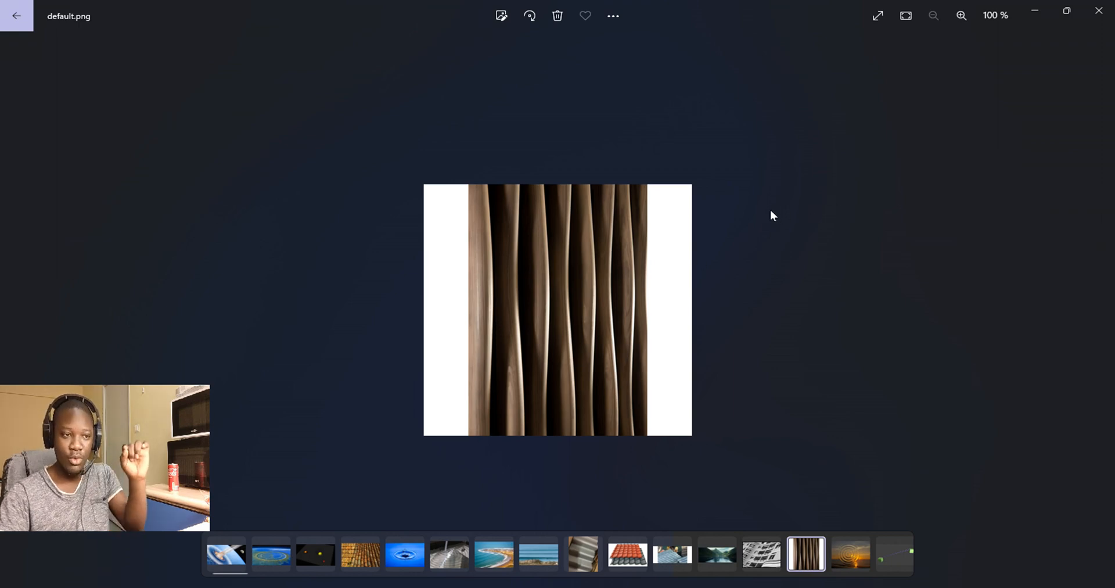
left_click(1029, 13)
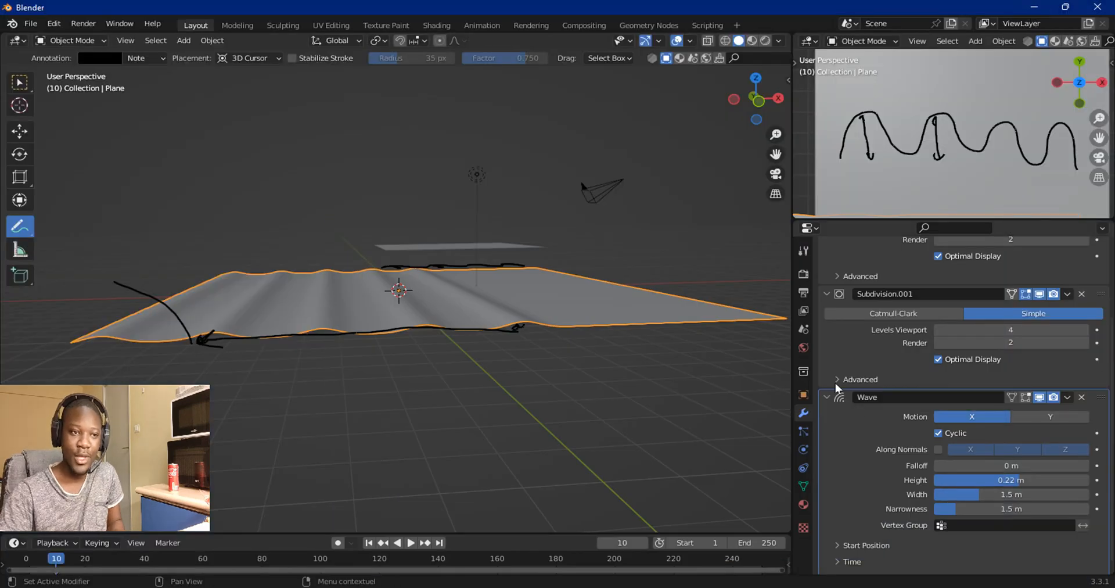
Step: Set the Wave modifier's Height to 1.1 m and sketch a stroke across the first crests in the small viewport
left_click_drag(985, 481, 1053, 482)
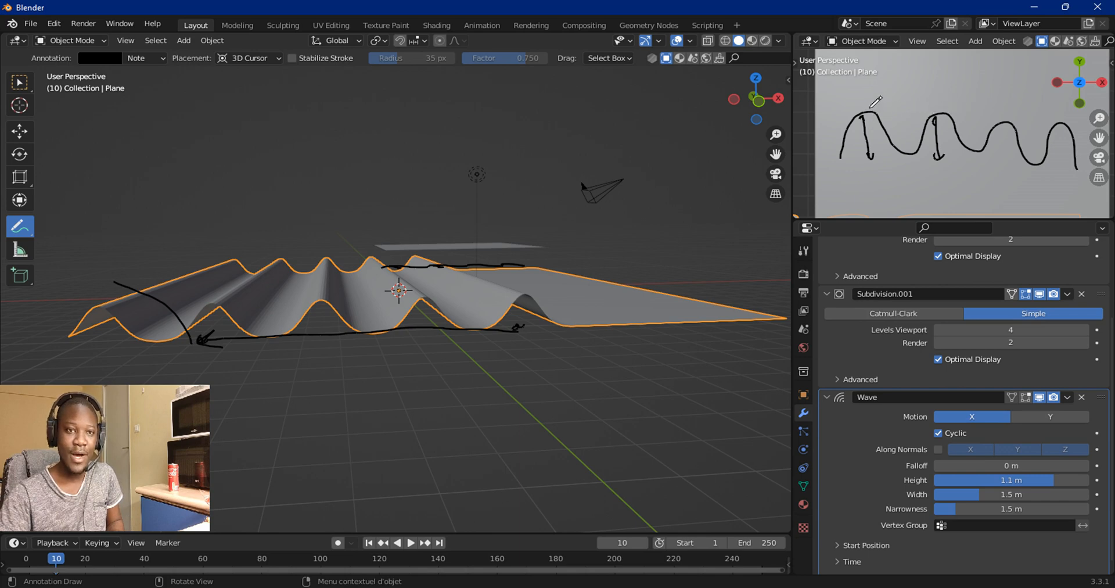
left_click_drag(869, 109, 936, 111)
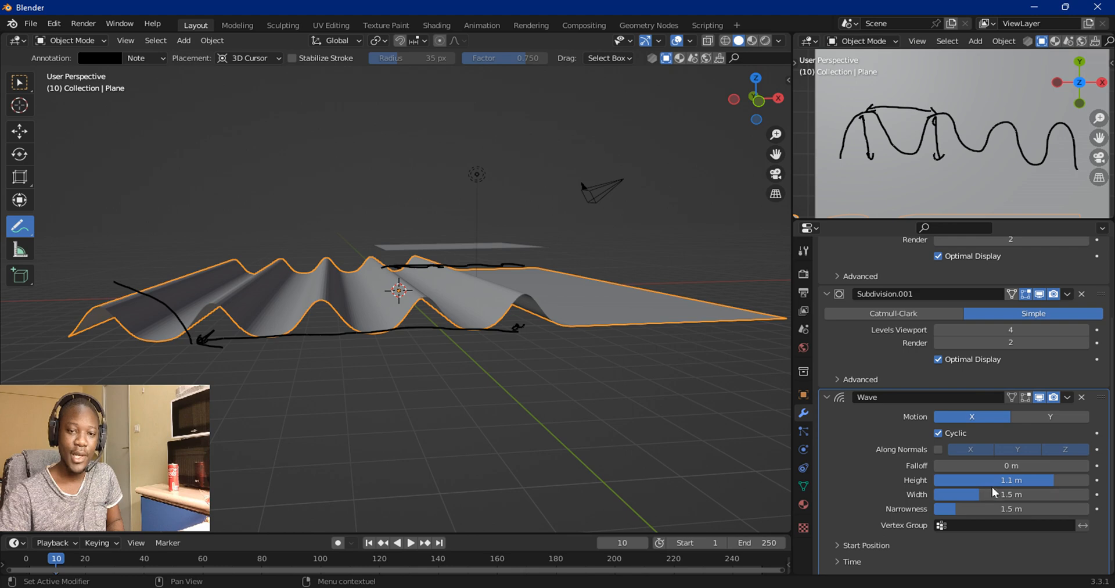
Step: Set the Wave modifier's Width to 2.1 m
left_click_drag(957, 497, 1026, 497)
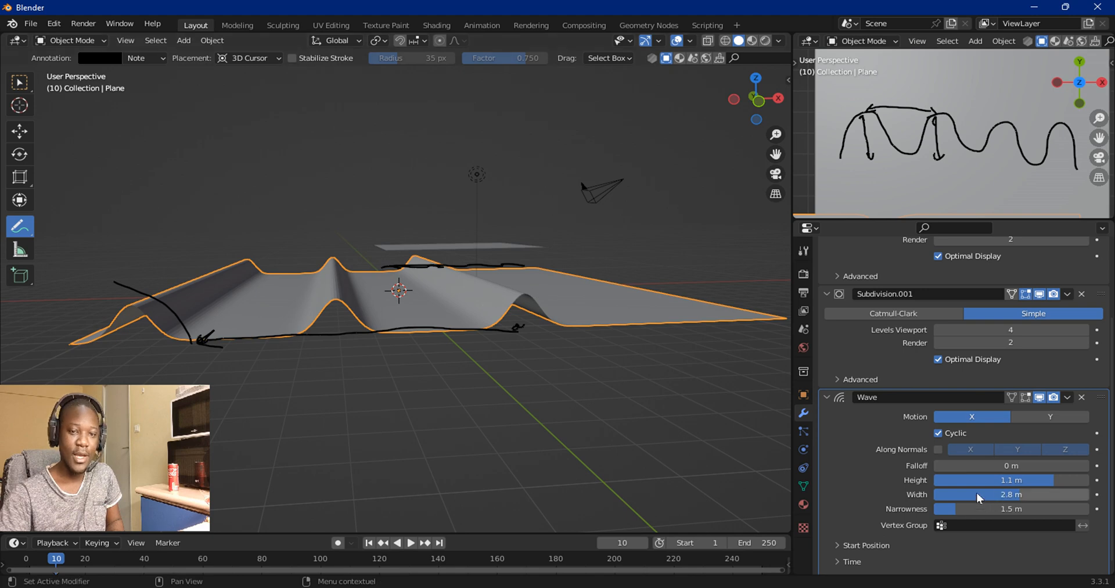
mouse_move(979, 498)
left_mouse_down()
mouse_move(929, 497)
mouse_move(958, 498)
left_mouse_up()
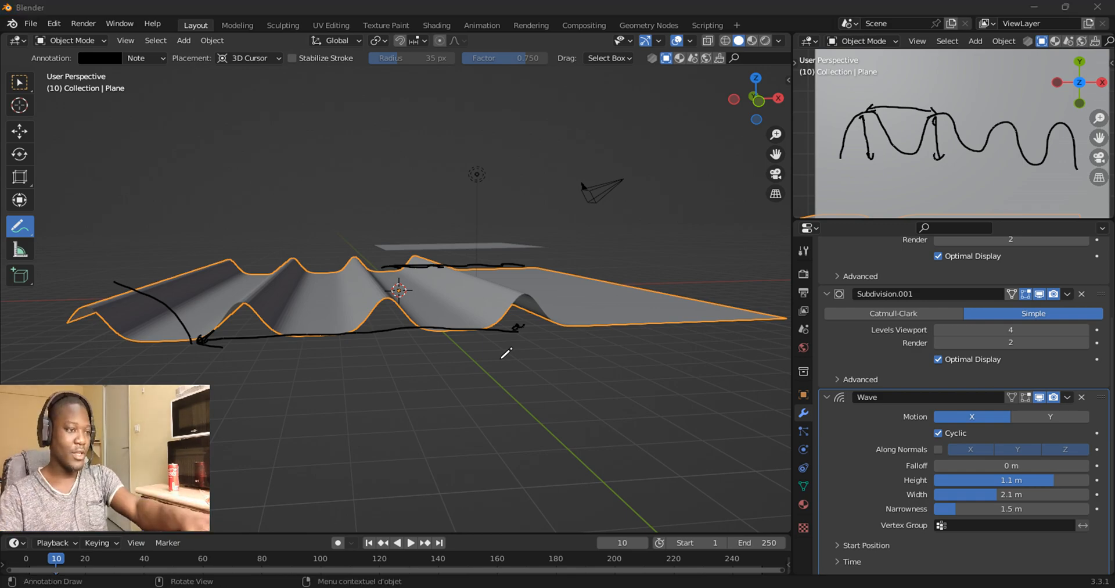
Step: Switch to the photo viewer, compare the roof-tile and corrugated-sheet reference photos, then minimize the viewer
key("alt+Tab")
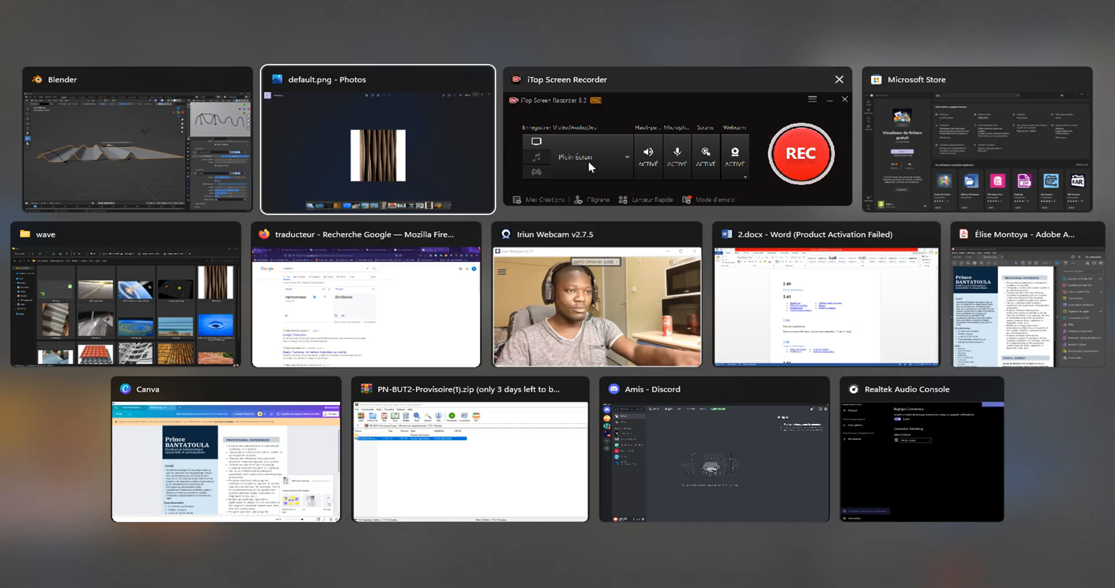
left_click(405, 161)
left_click(628, 553)
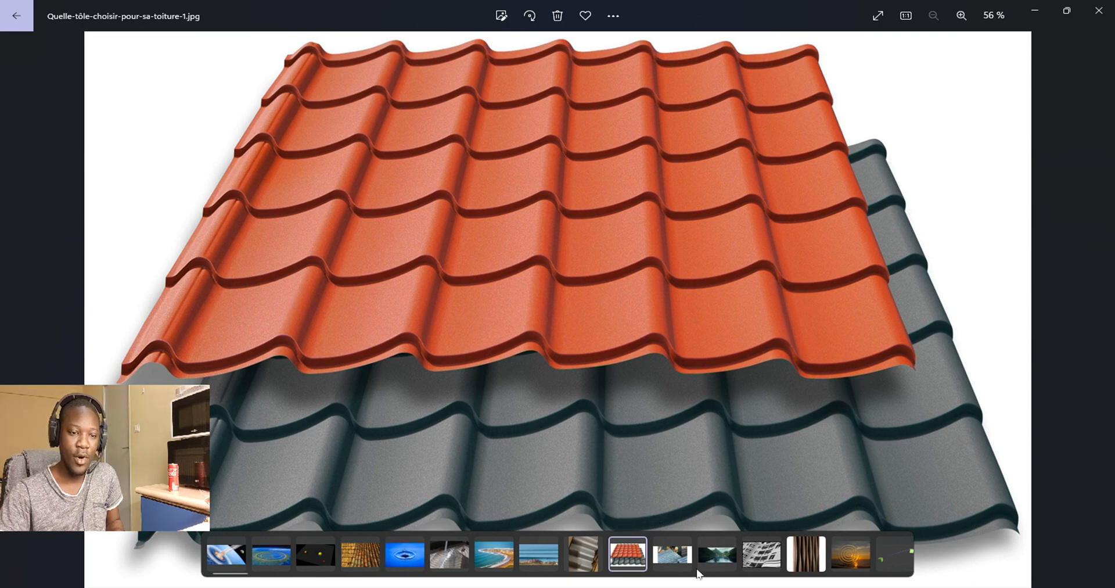
left_click(675, 556)
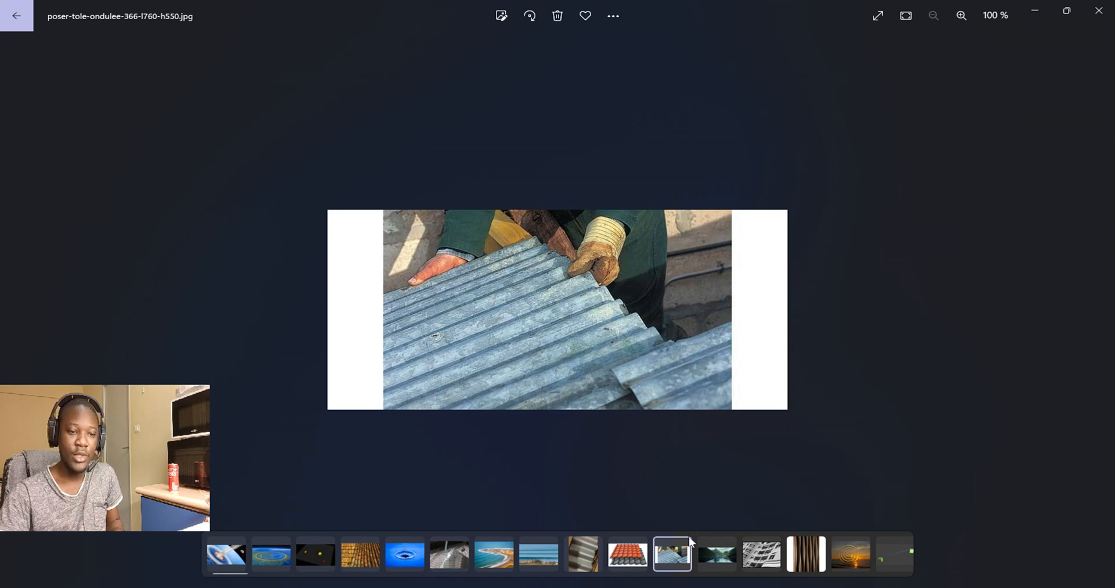
left_click(627, 553)
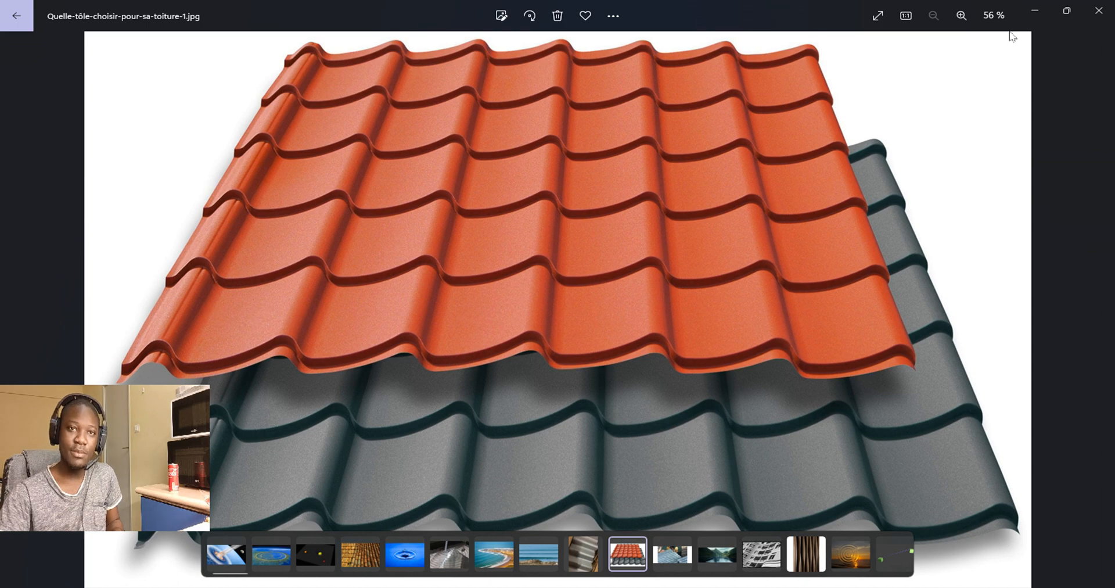
left_click(1035, 11)
Step: Set the Wave modifier's Width to 2.3 m
mouse_move(1006, 500)
left_mouse_down()
mouse_move(1023, 500)
mouse_move(995, 500)
mouse_move(1025, 499)
left_mouse_up()
scroll(936, 456, "down", 1)
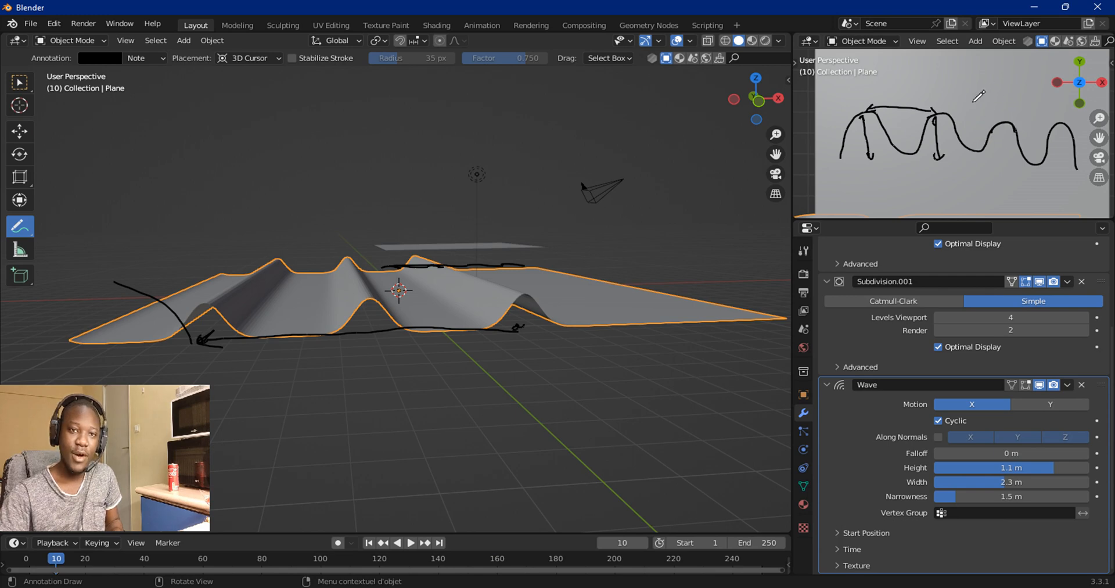
Step: Sketch crest shapes in the small viewport annotation and set the Wave modifier's Narrowness to 1.4 m
mouse_move(971, 105)
left_mouse_down()
mouse_move(984, 72)
mouse_move(1006, 98)
left_mouse_up()
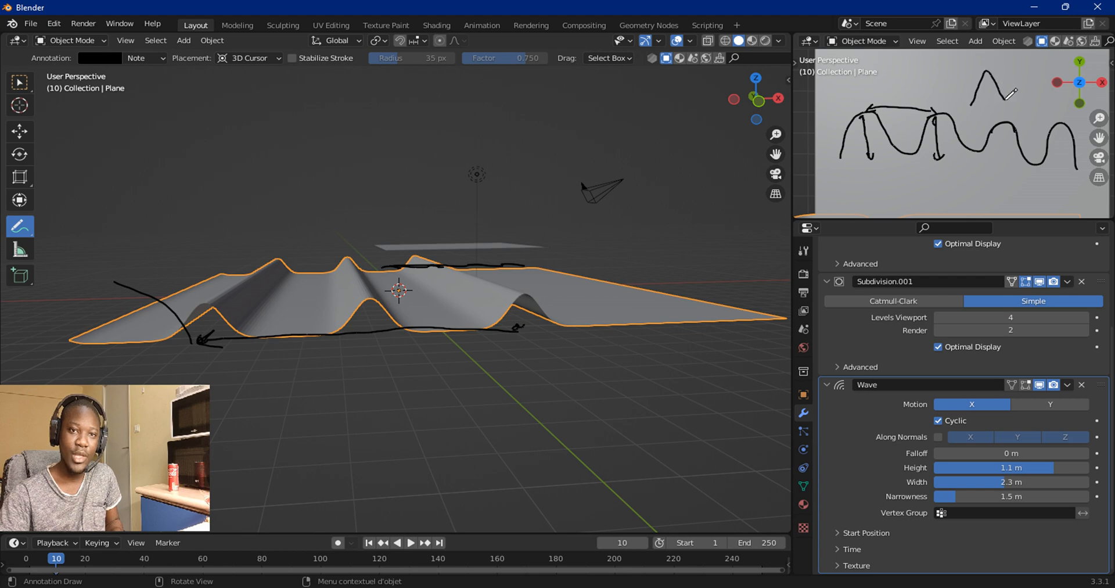
mouse_move(959, 176)
left_mouse_down()
mouse_move(986, 149)
mouse_move(988, 184)
left_mouse_up()
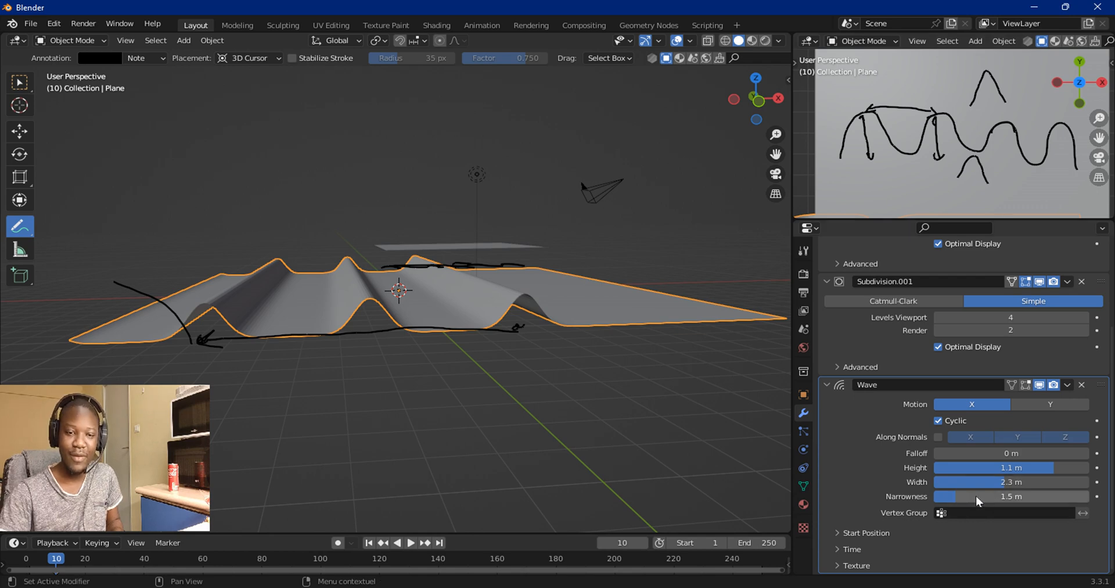
mouse_move(987, 121)
left_mouse_down()
mouse_move(1021, 124)
mouse_move(995, 128)
left_mouse_up()
mouse_move(1011, 496)
left_mouse_down()
mouse_move(1036, 496)
mouse_move(986, 496)
mouse_move(1068, 496)
mouse_move(1005, 496)
left_mouse_up()
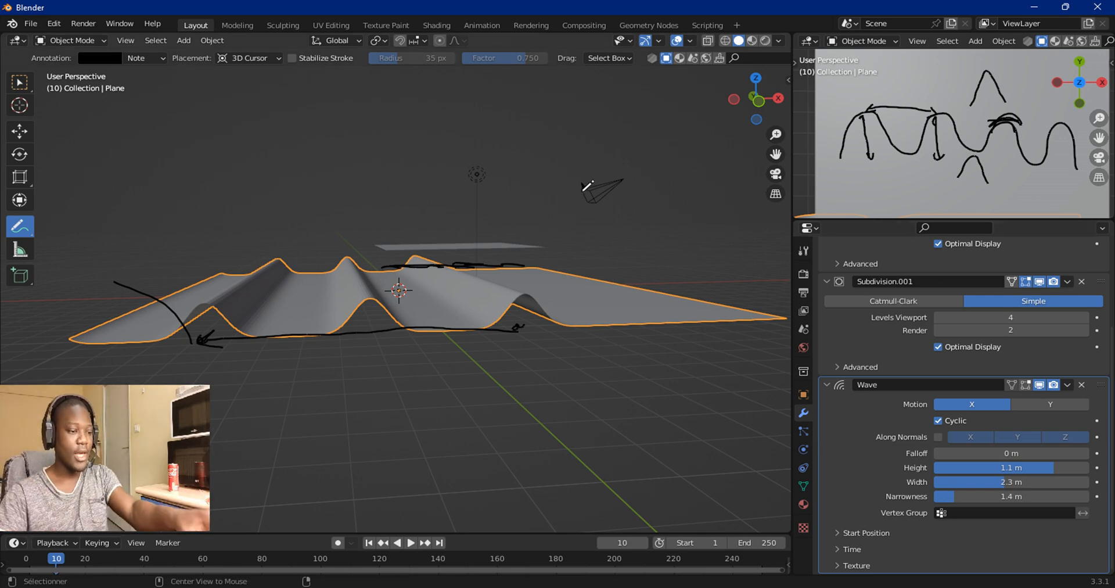
Step: Switch to the photo viewer, open the lineup.jpg ocean reference, then minimize the viewer
key("alt+Tab")
left_click(459, 170)
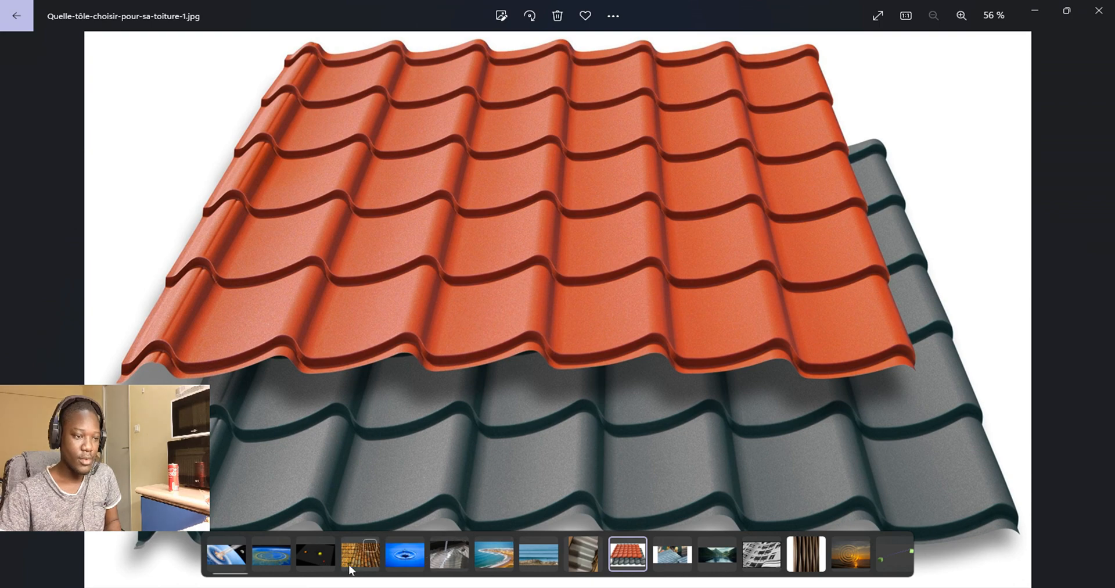
left_click(531, 559)
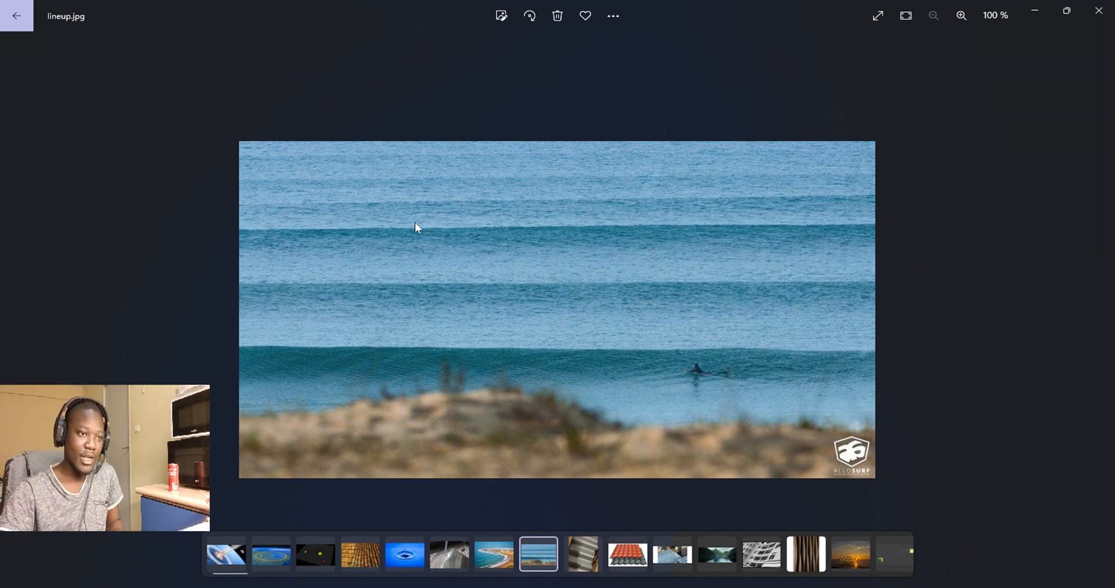
left_click(1035, 10)
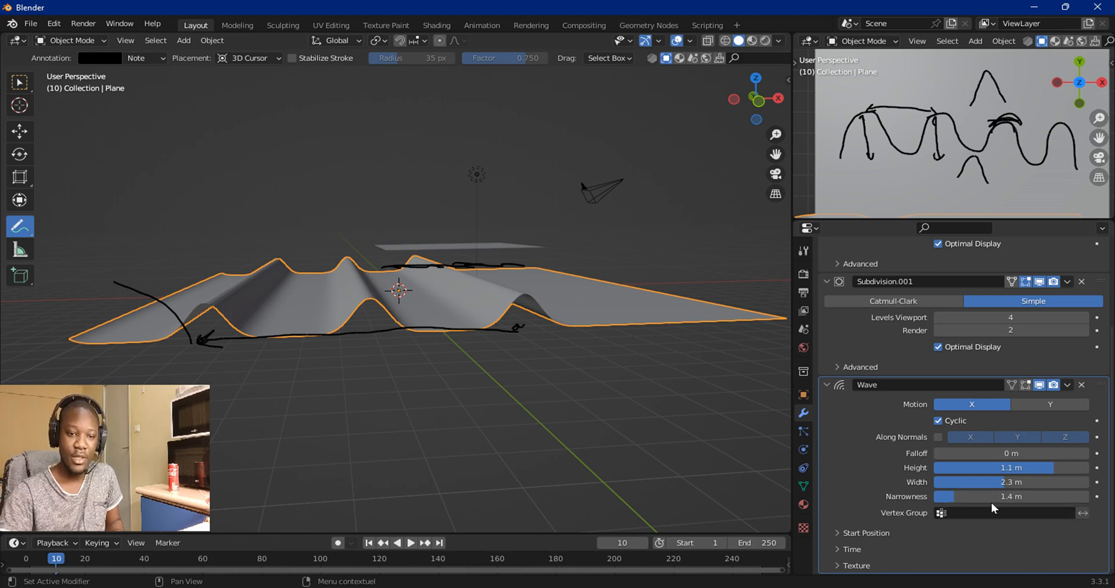
Step: Draw a horizontal annotation line across the middle of the wavy plane
middle_click_drag(322, 334, 313, 351)
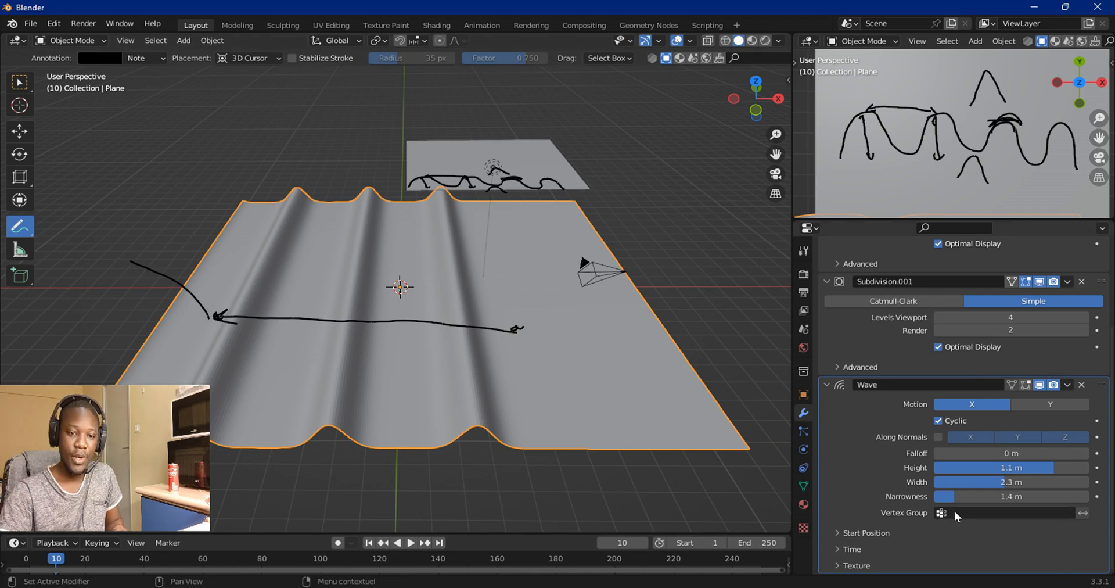
mouse_move(155, 293)
left_mouse_down()
mouse_move(506, 303)
mouse_move(646, 302)
mouse_move(659, 292)
left_mouse_up()
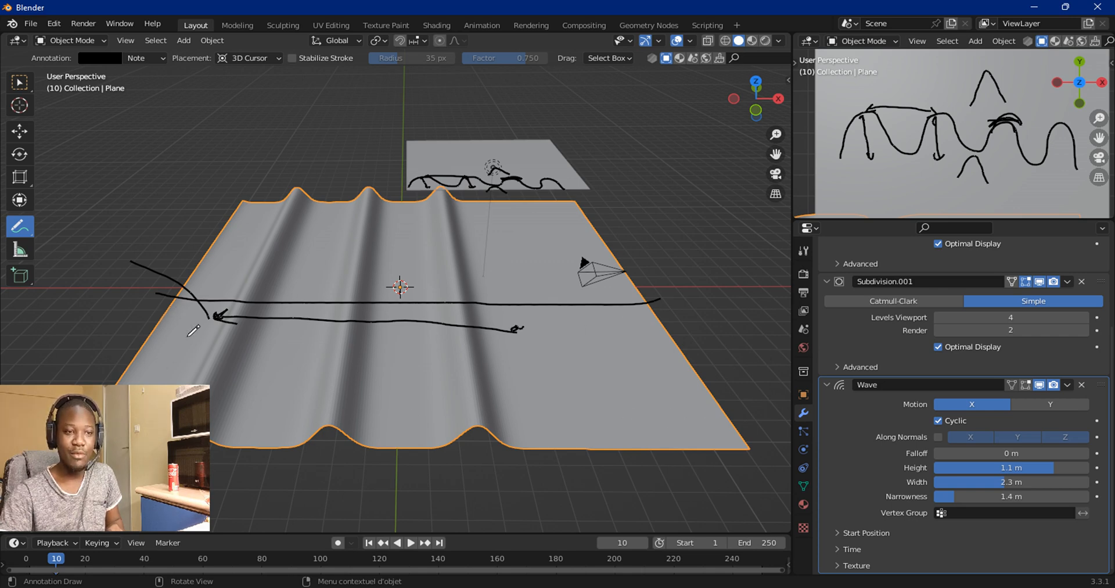
Step: Enter Edit Mode and add a loop cut across the middle of the plane
left_click(65, 40)
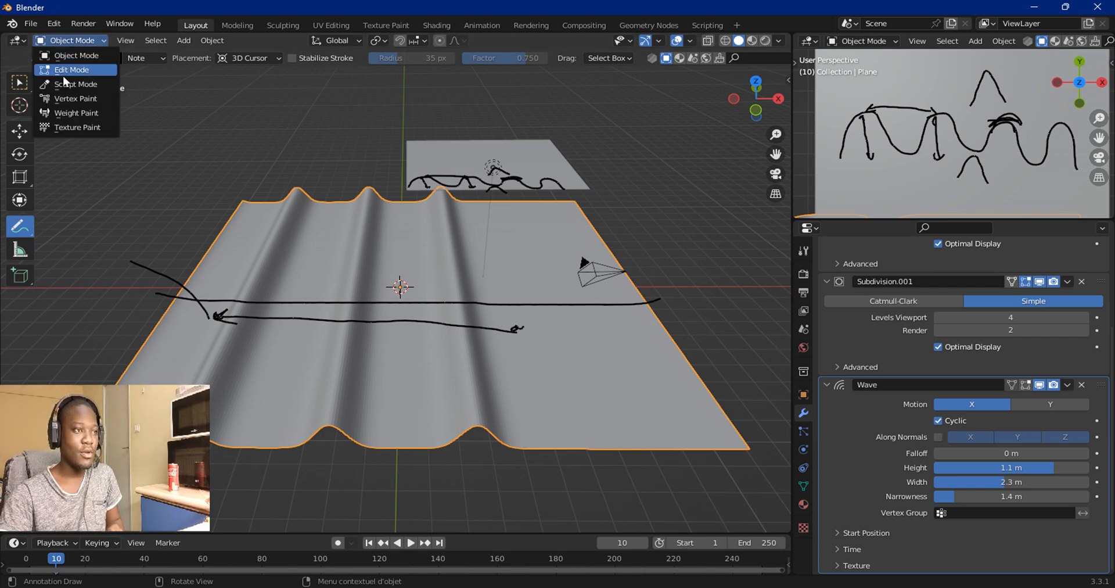
left_click(64, 69)
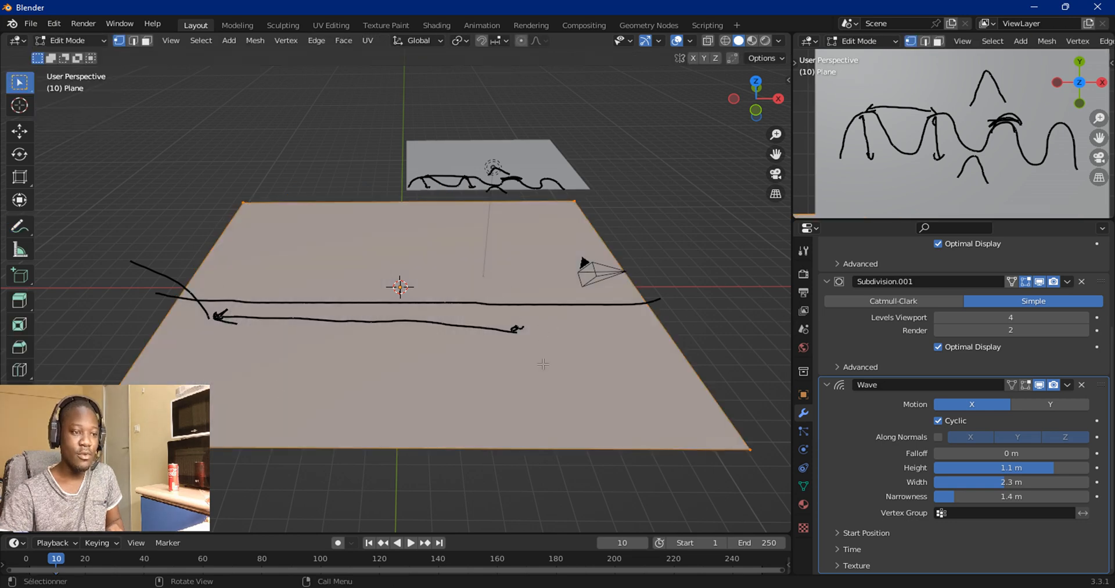
key("ctrl+r")
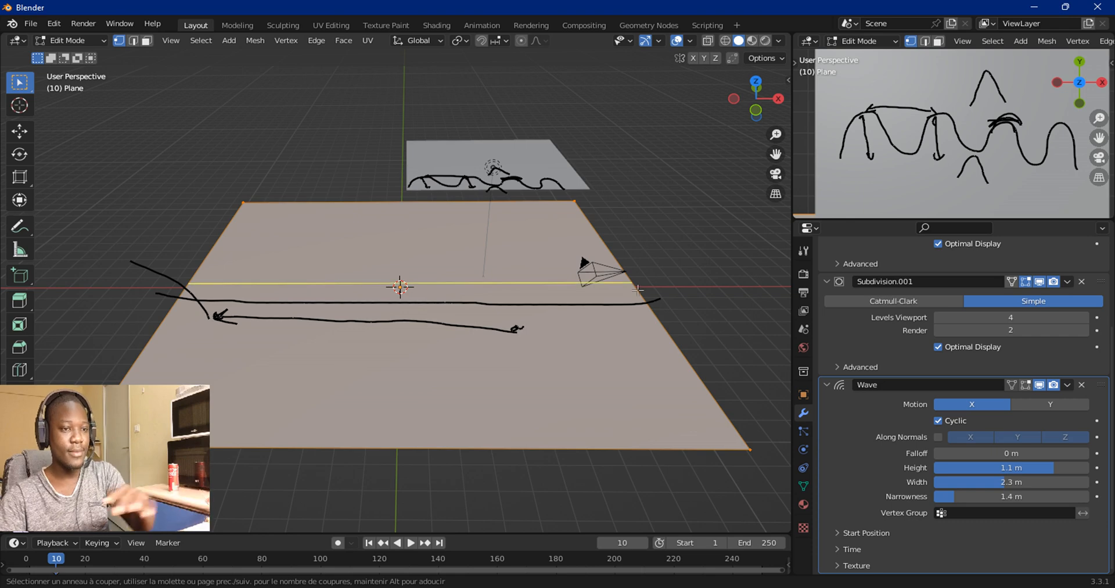
left_click(638, 286)
right_click(638, 287)
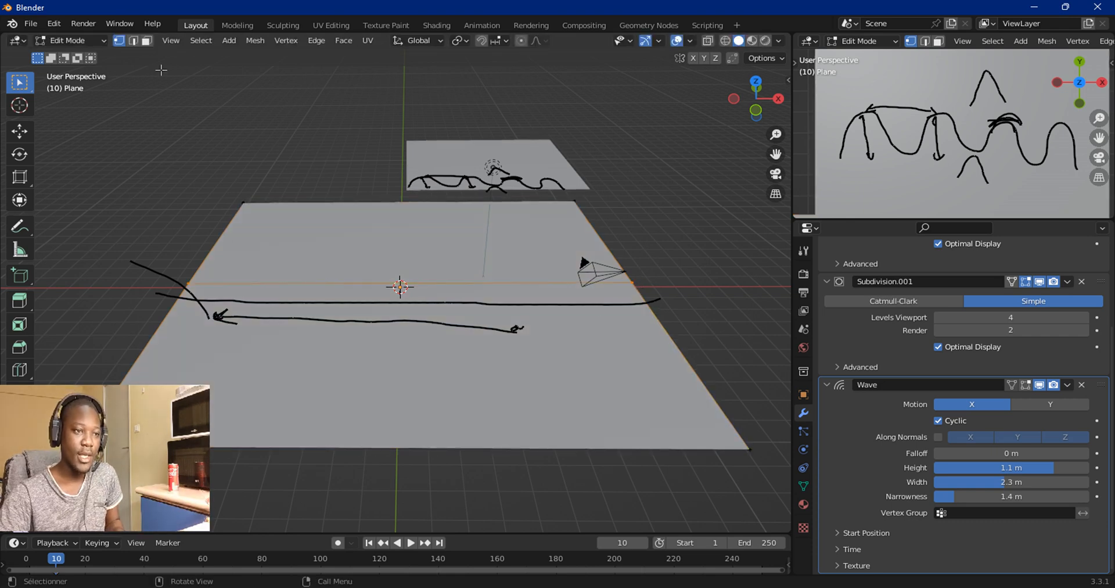
Step: Select the plane's front half of faces, create a vertex group and assign them to it
left_click(147, 40)
left_click(478, 399)
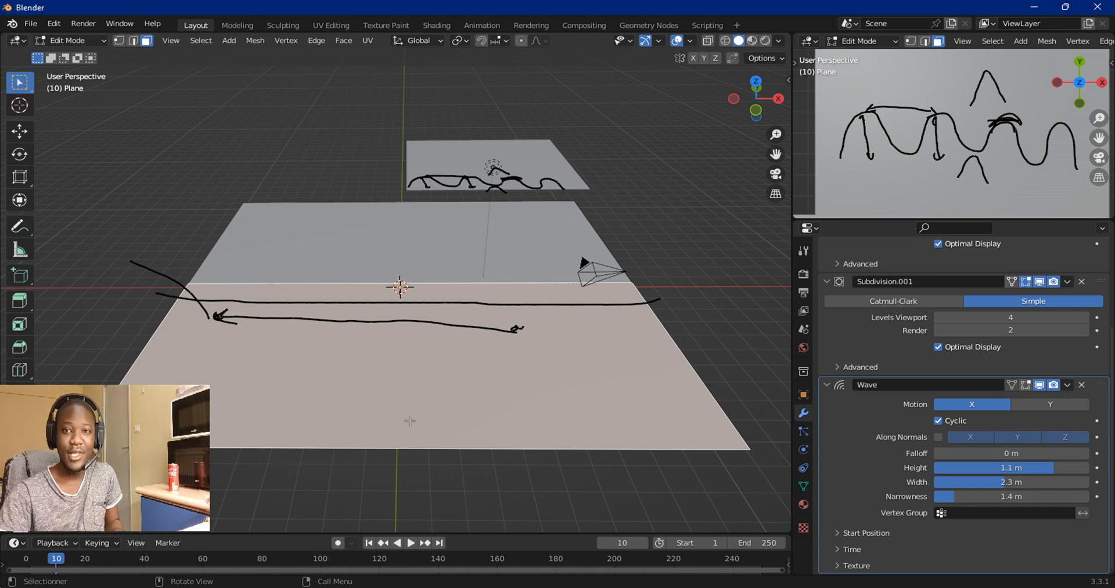
left_click(804, 484)
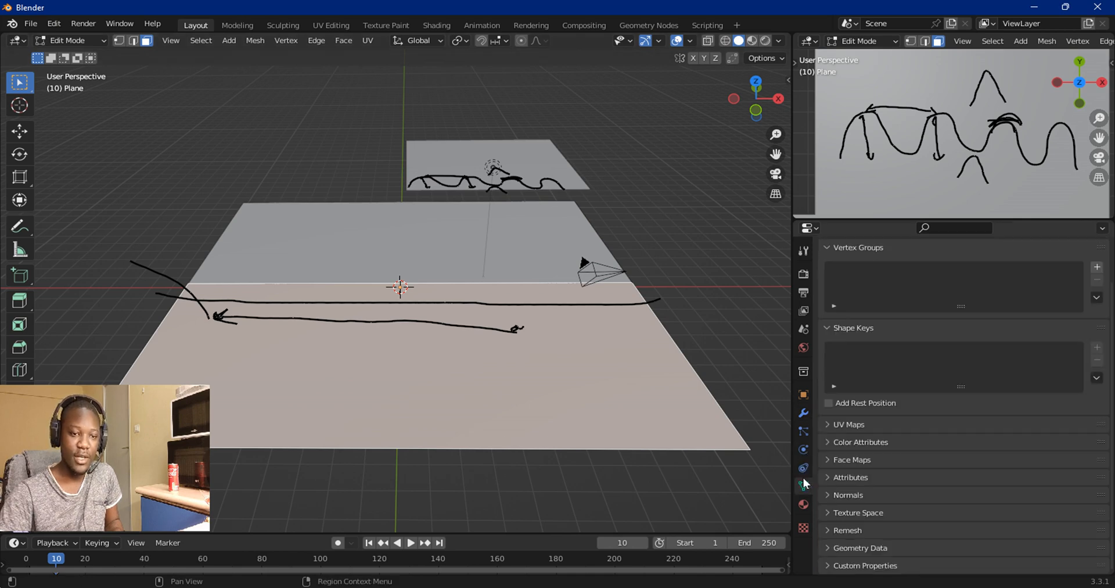
left_click(1097, 266)
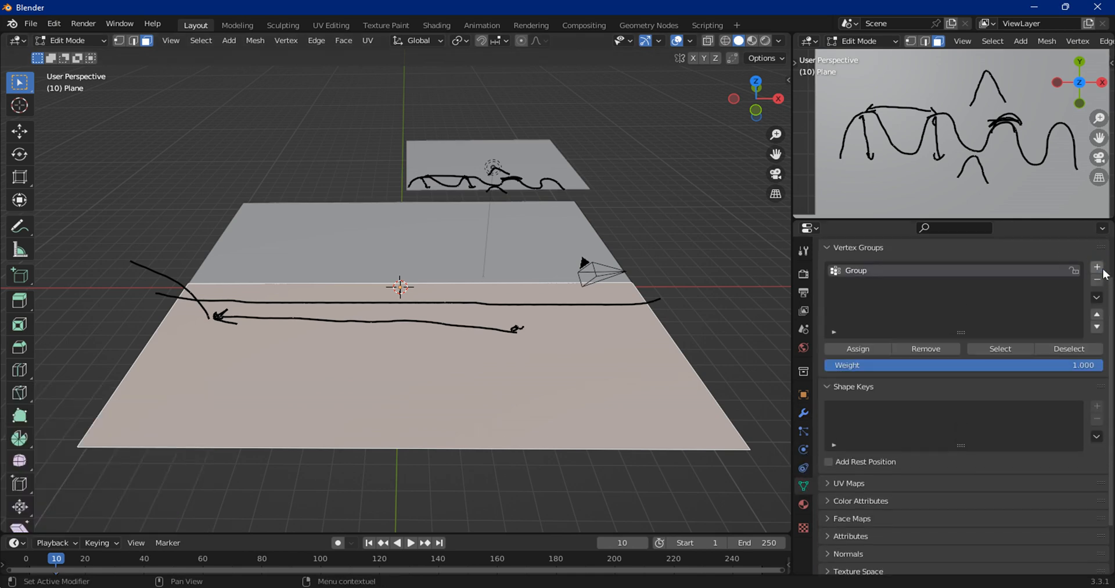
left_click(840, 347)
Step: Return to Object Mode and set the Wave modifier's Vertex Group to Group
left_click(68, 40)
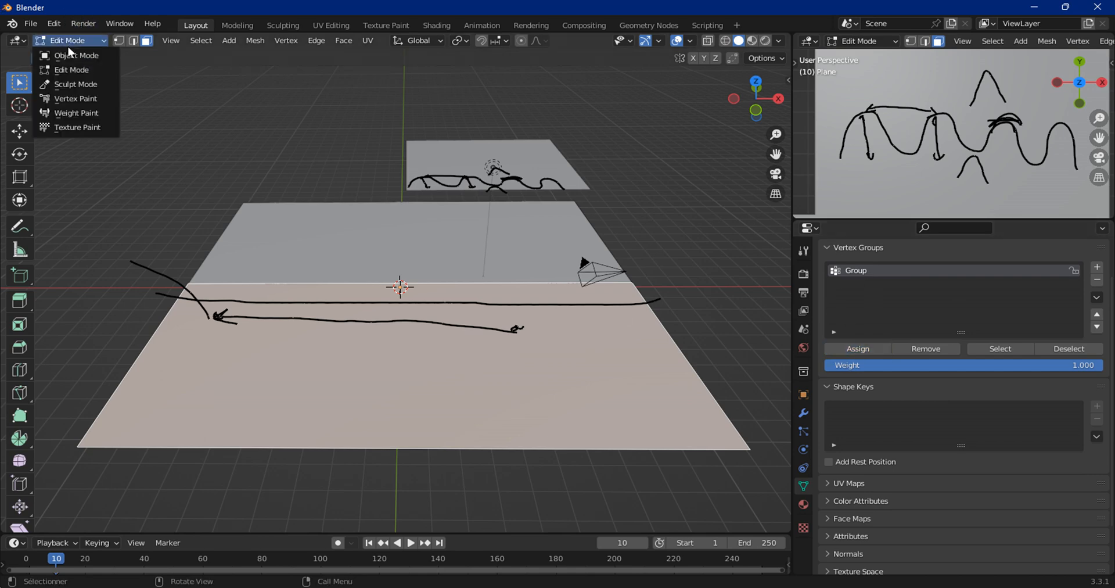
left_click(71, 56)
scroll(772, 401, "down", 3)
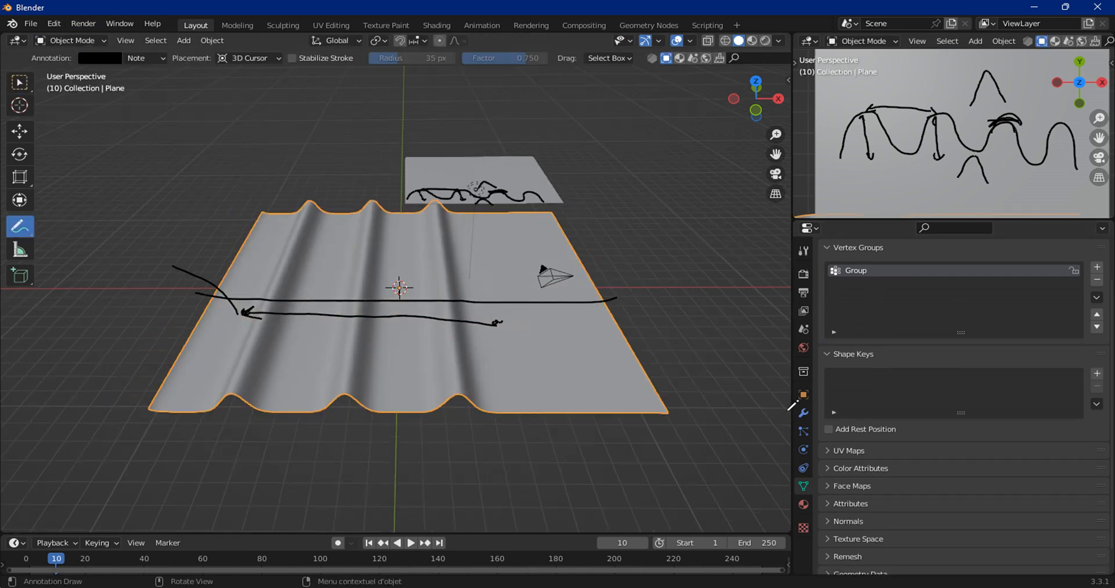
left_click(804, 413)
scroll(930, 459, "down", 3)
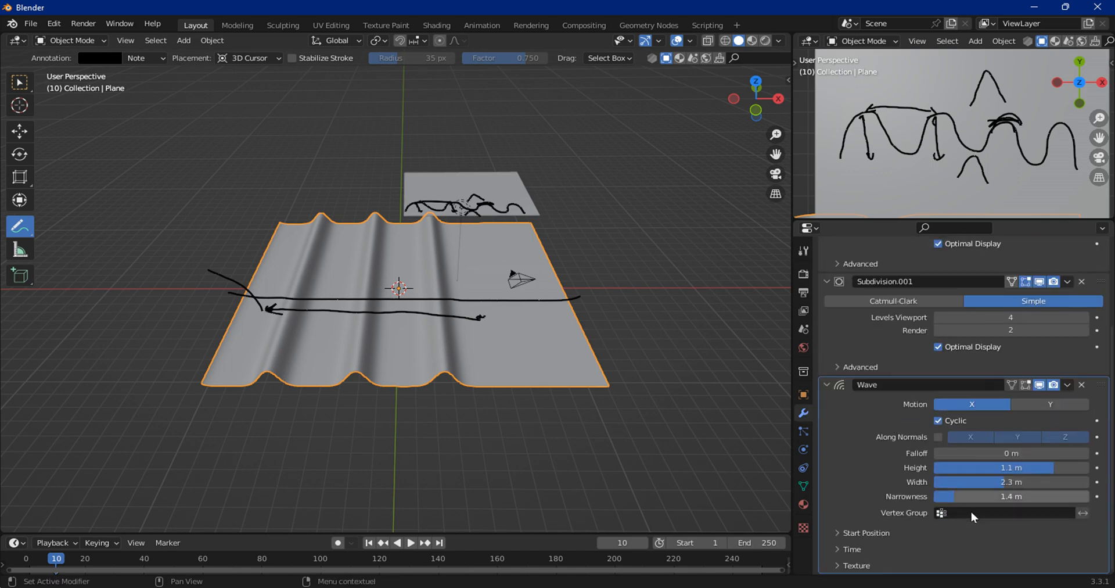
left_click(968, 514)
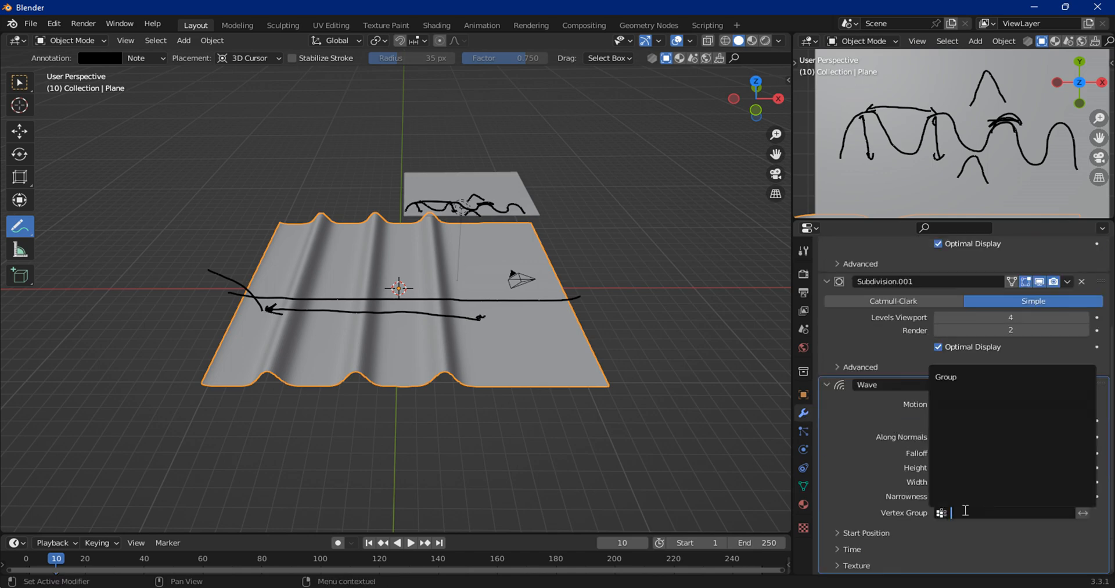
left_click(995, 377)
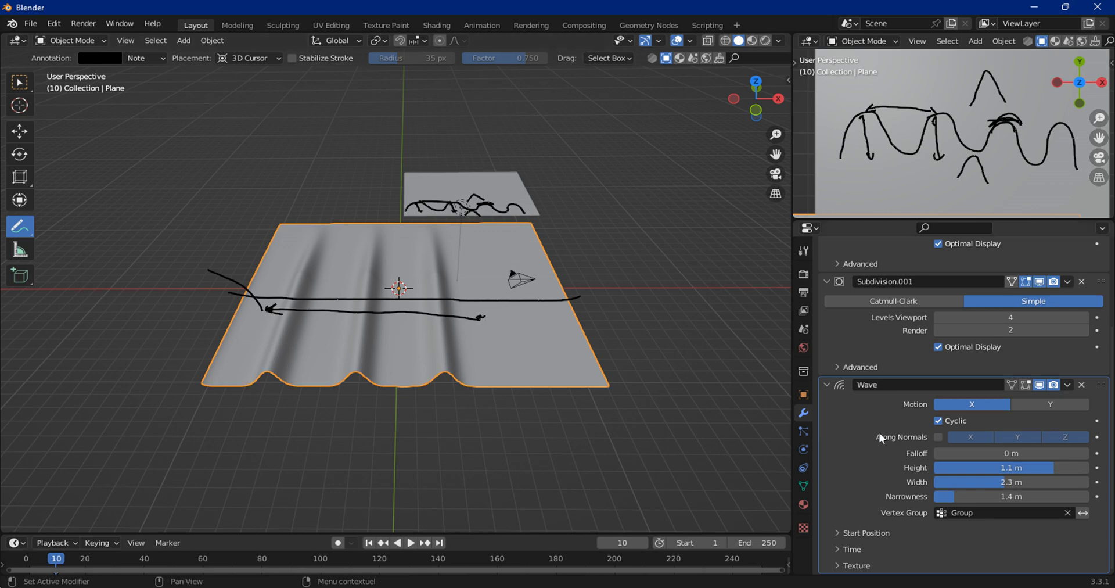
Step: Clear the vertex group from the Wave modifier
scroll(886, 432, "up", 5)
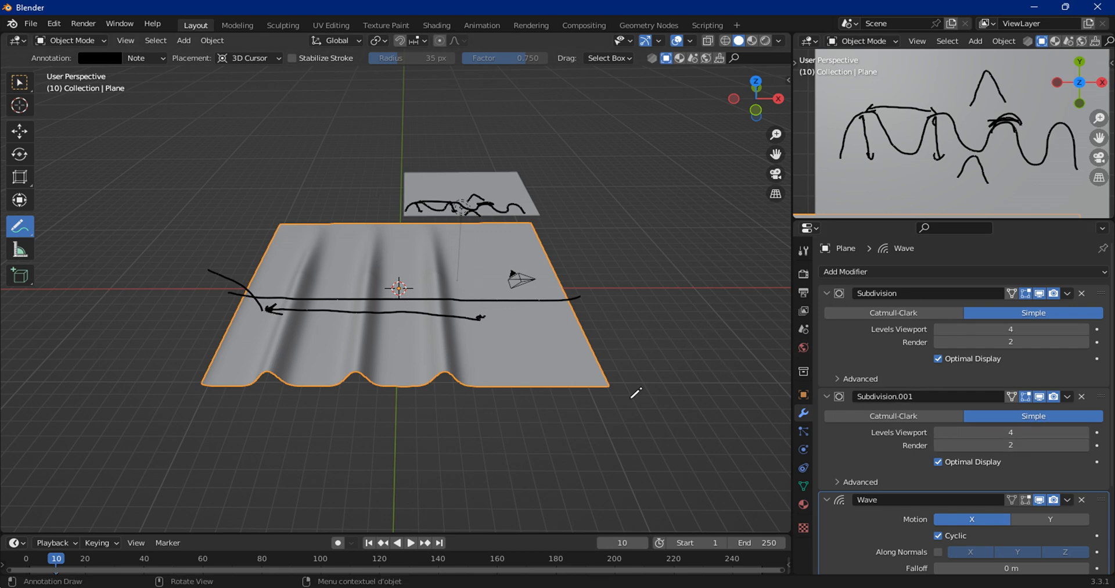
scroll(930, 417, "down", 5)
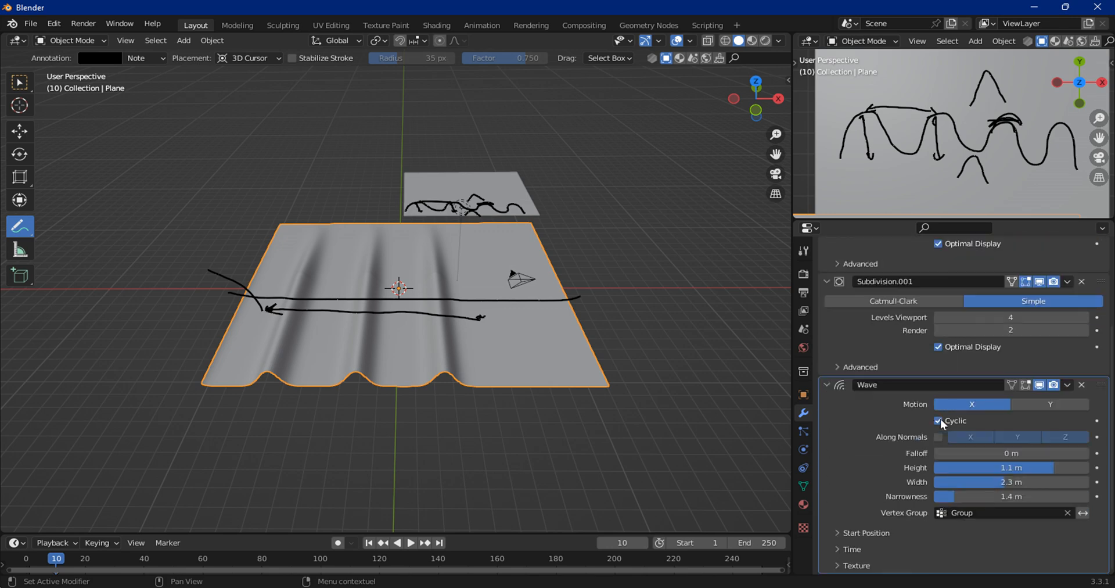
left_click(1068, 513)
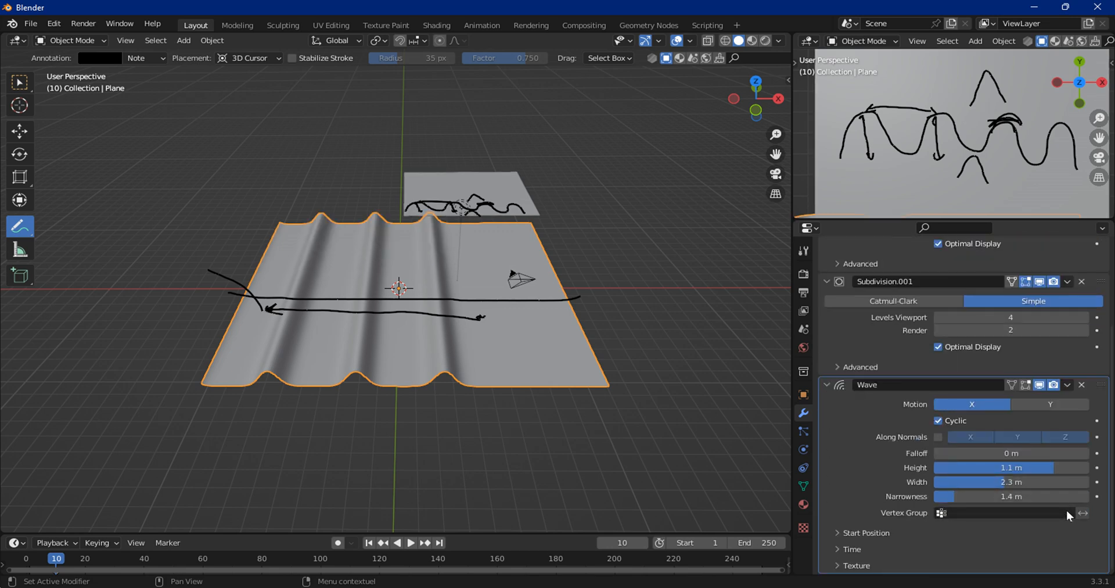
Step: Expand the Wave's Start Position settings and enable Y motion alongside X for a radial ripple
left_click(842, 525)
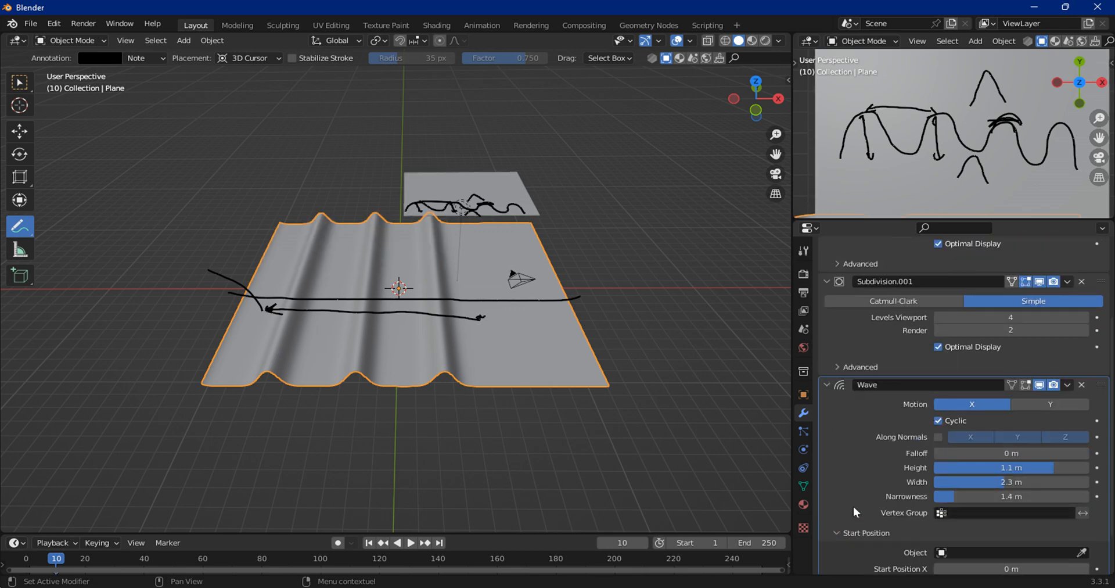
scroll(941, 479, "down", 2)
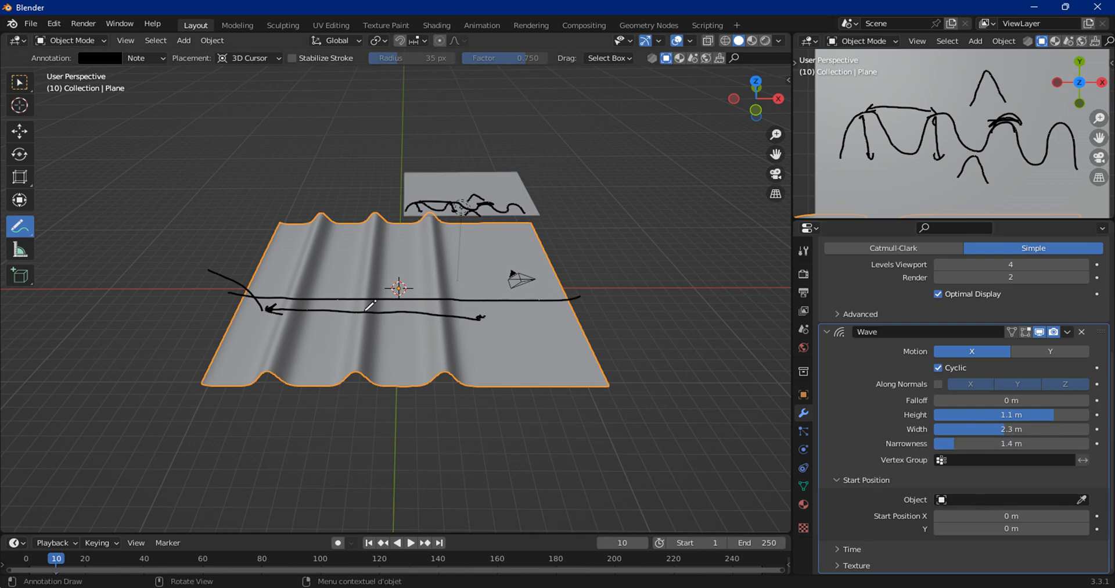
scroll(1053, 306, "up", 3)
left_click(1053, 307)
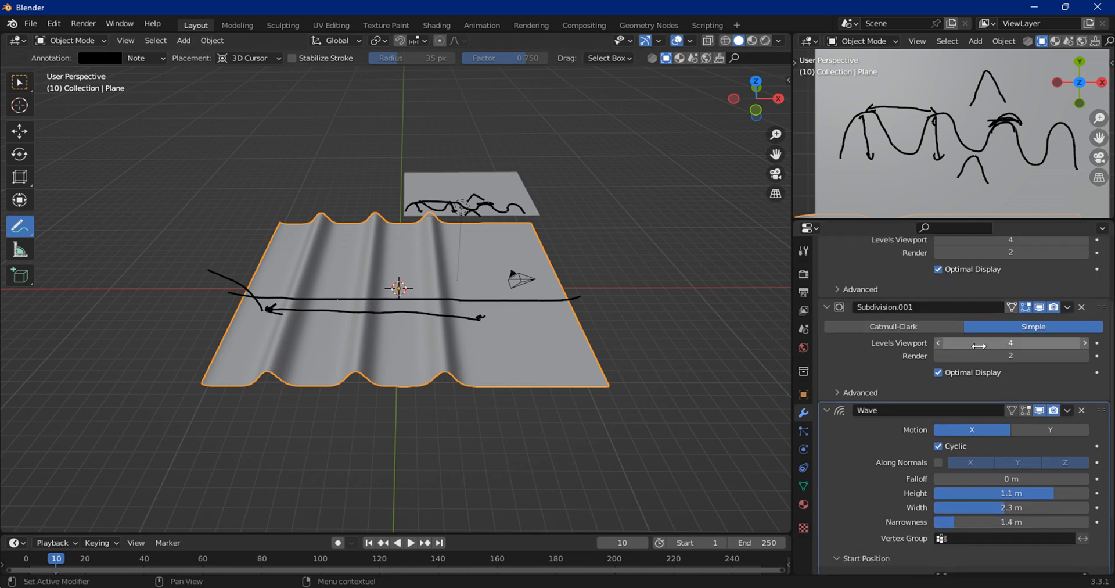
left_click(1041, 433)
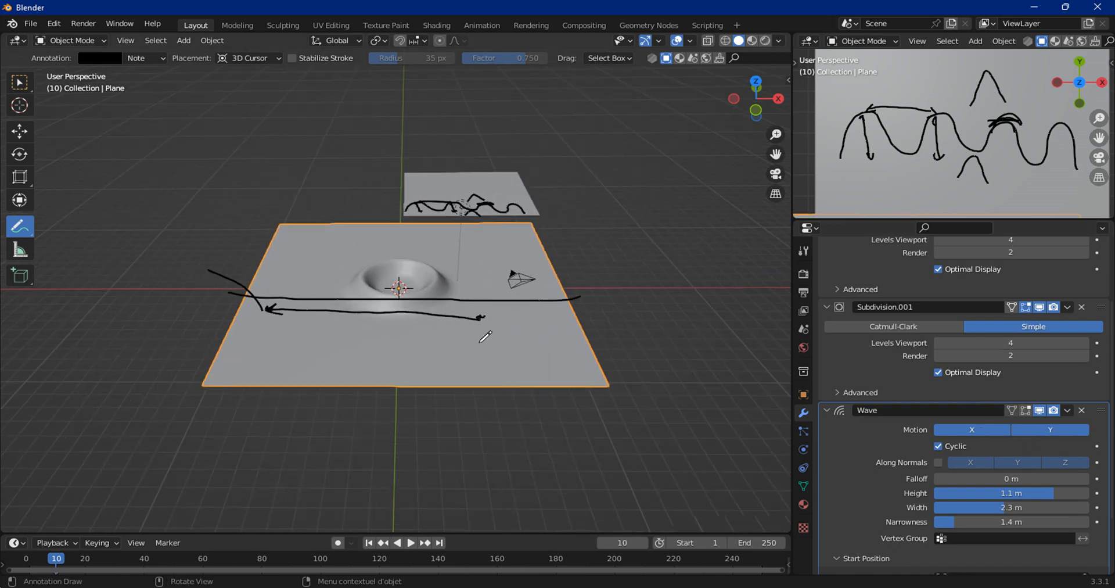
scroll(481, 341, "up", 8)
scroll(975, 461, "down", 3)
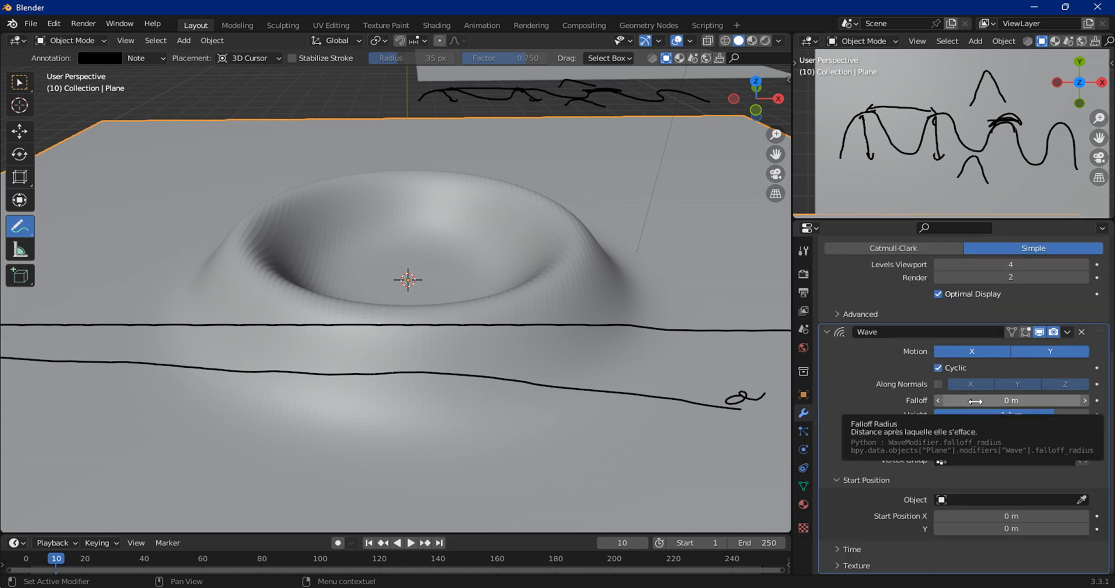
Step: Jump to frame 40 and play the wave animation to watch the radial ripple
left_click(146, 559)
key("space")
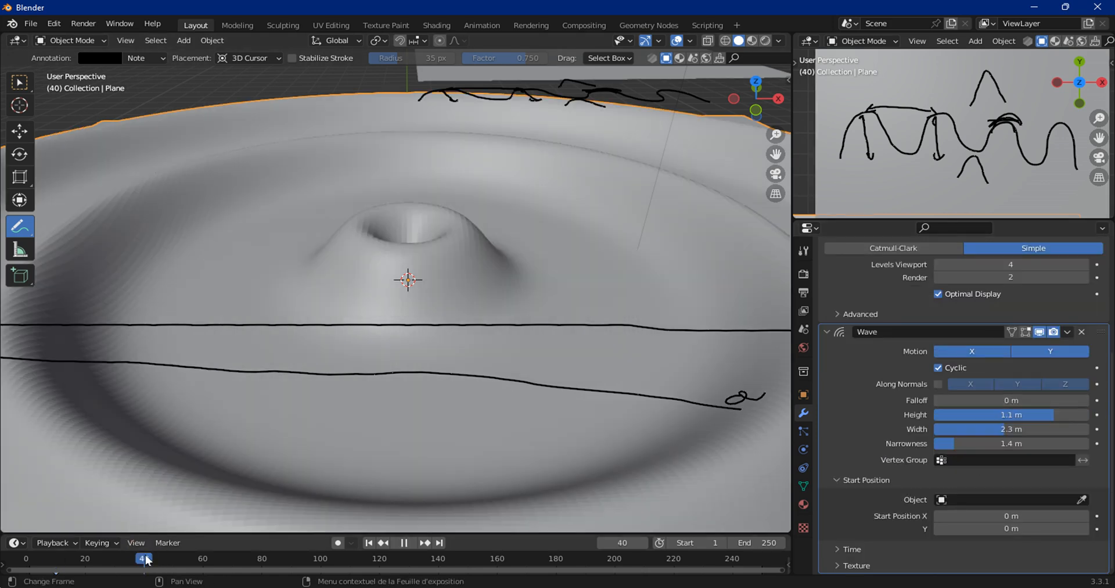
scroll(343, 405, "down", 4)
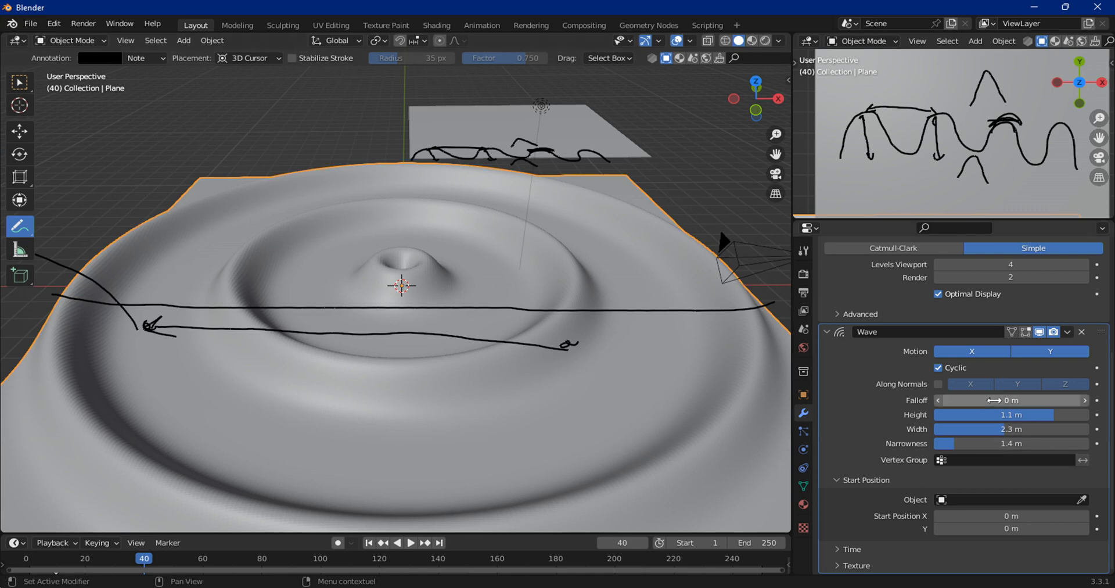
Step: Try larger Wave Falloff values, then set Falloff back to 0 m
left_click(988, 402)
type("12")
key("Return")
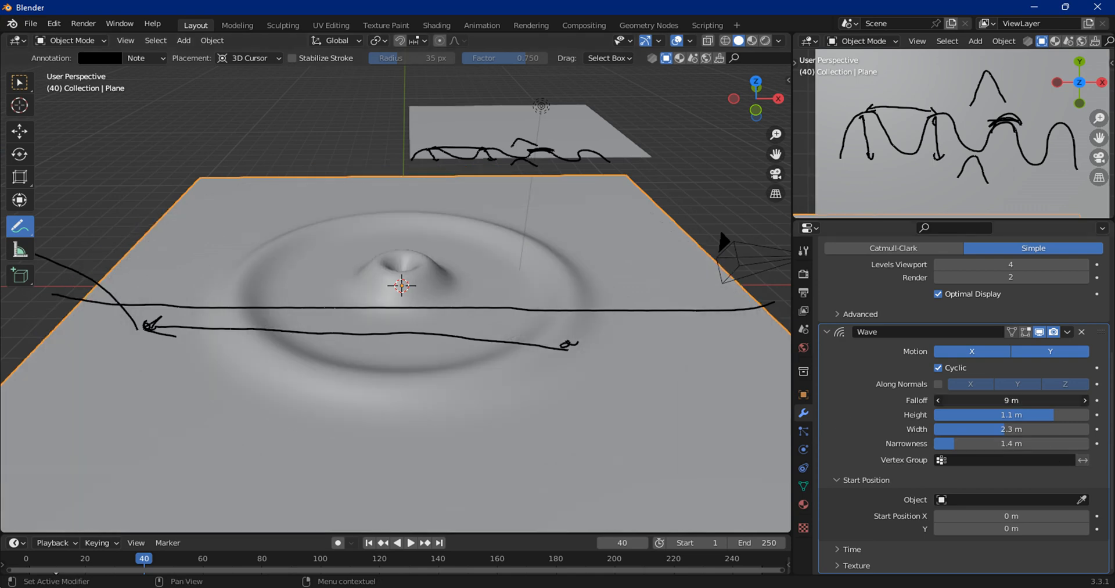
mouse_move(1025, 403)
left_mouse_down()
mouse_move(1013, 403)
mouse_move(1039, 403)
left_mouse_up()
left_click(990, 402)
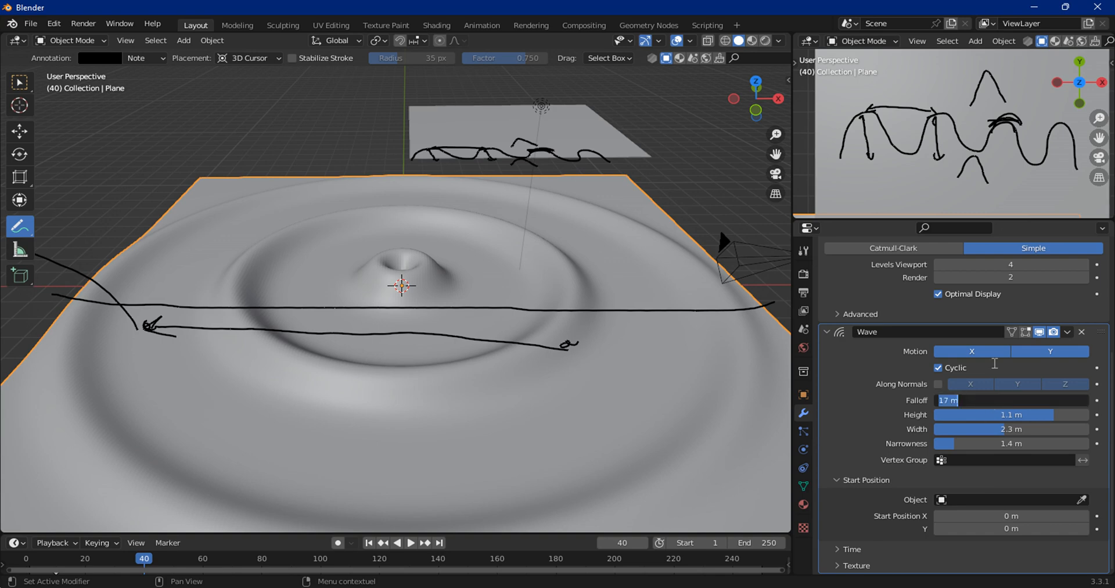
type("0")
key("Return")
Step: Adjust the wave to Height 0.82 m, Width 1.8 m, Narrowness 1.7 m and Start Position X -4 m
left_click_drag(1055, 415, 959, 444)
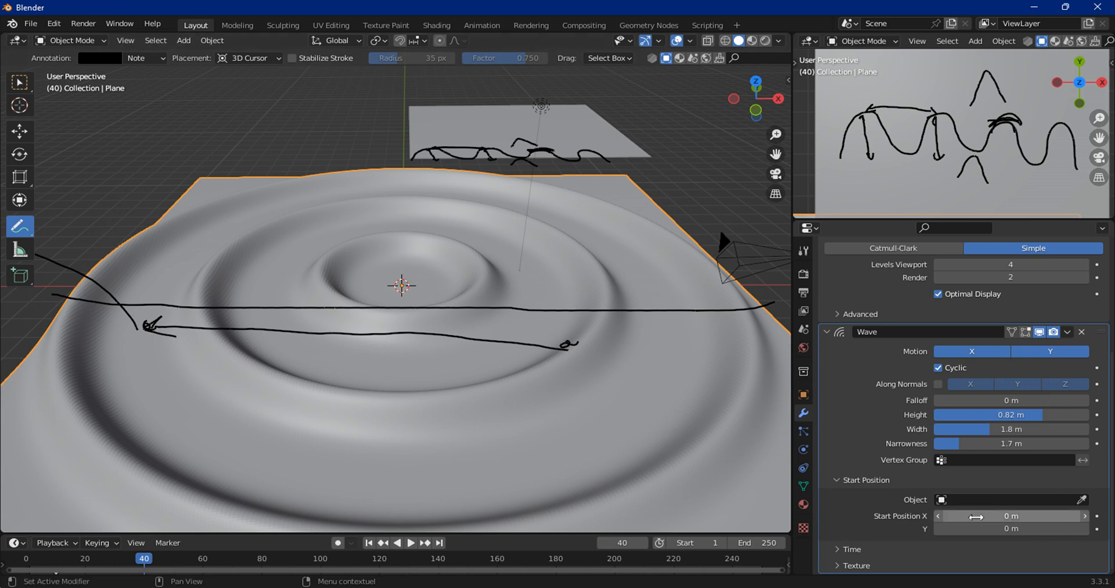
left_click_drag(1011, 516, 980, 518)
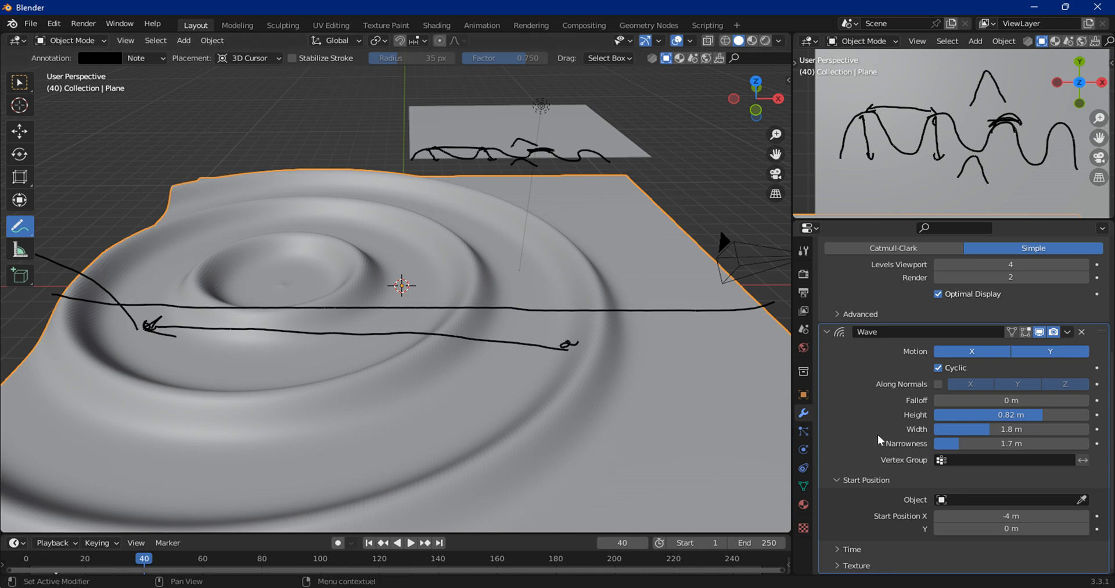
Step: Pick the Light as the Wave's Start Position Object with the eyedropper
left_click(1081, 499)
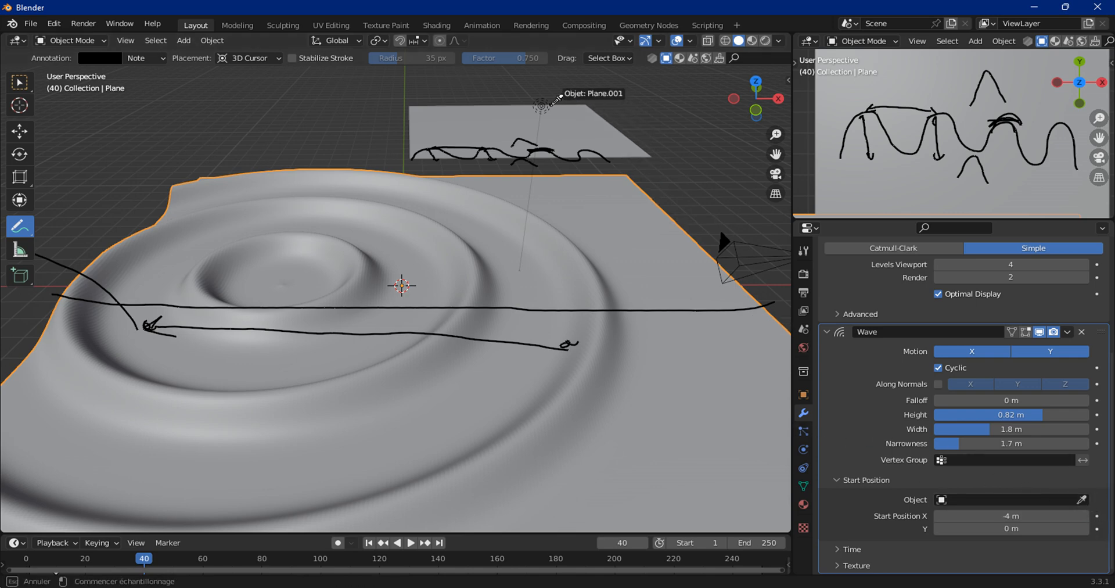
left_click(541, 102)
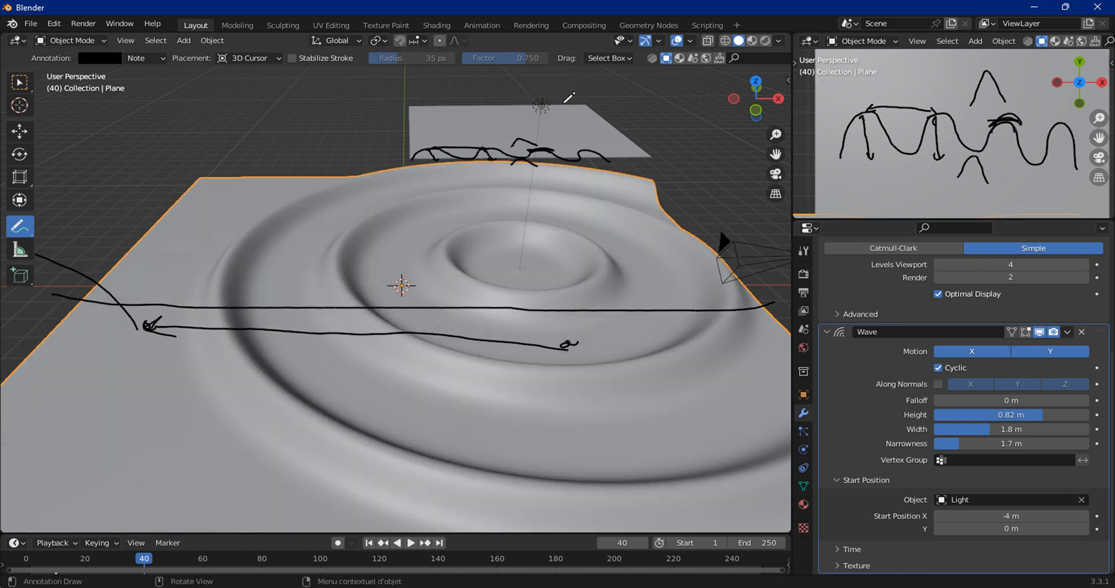
left_click(73, 42)
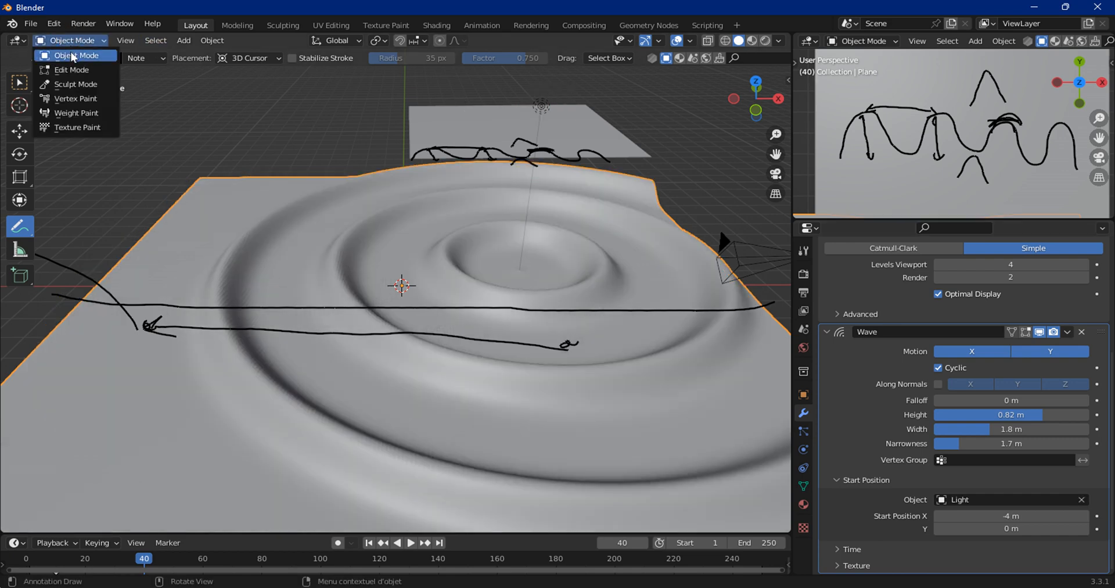
left_click(75, 47)
Step: Select the Light and move it near the plane's centre, to about 1.24, -0.74, 3.26 m
left_click(22, 84)
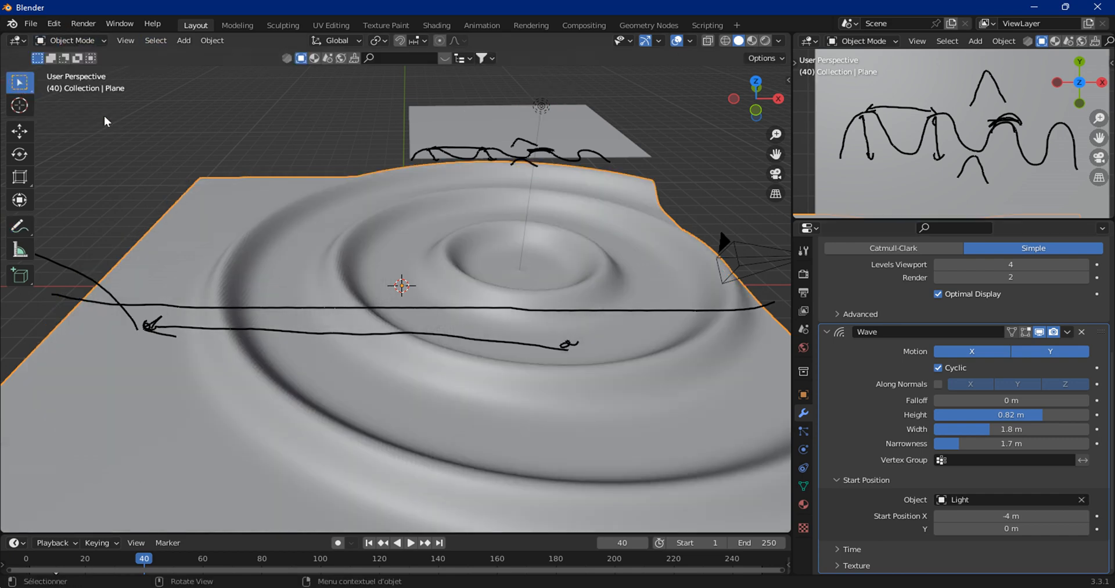
left_click(542, 108)
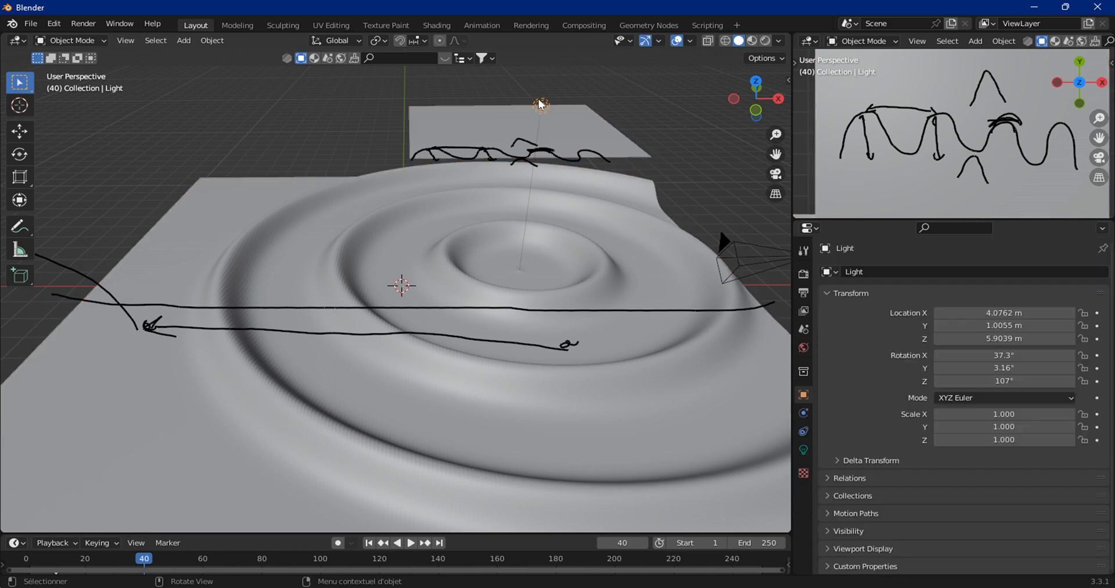
key("g")
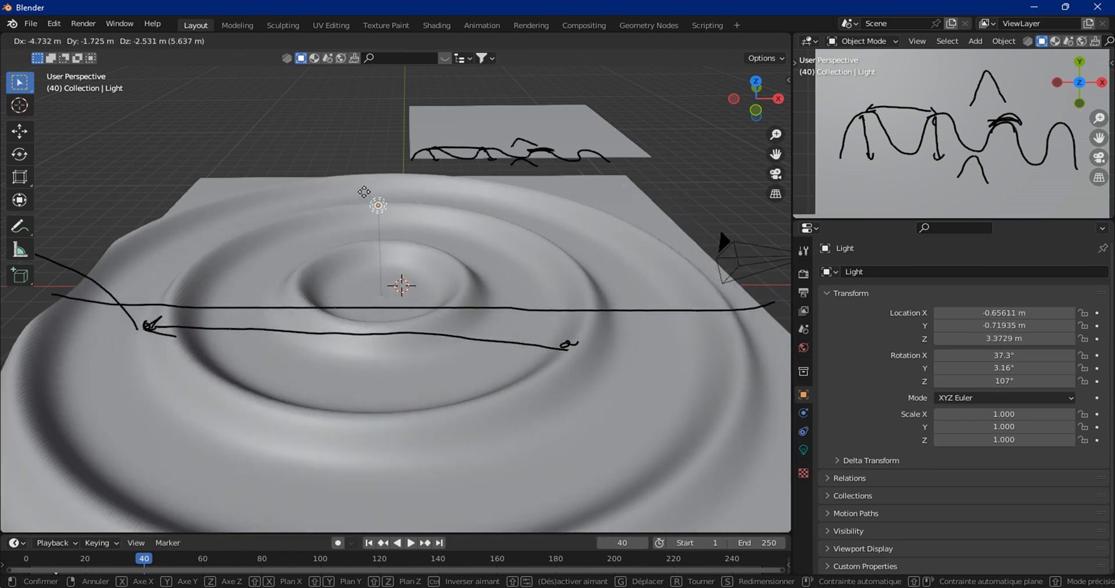
left_click(354, 187)
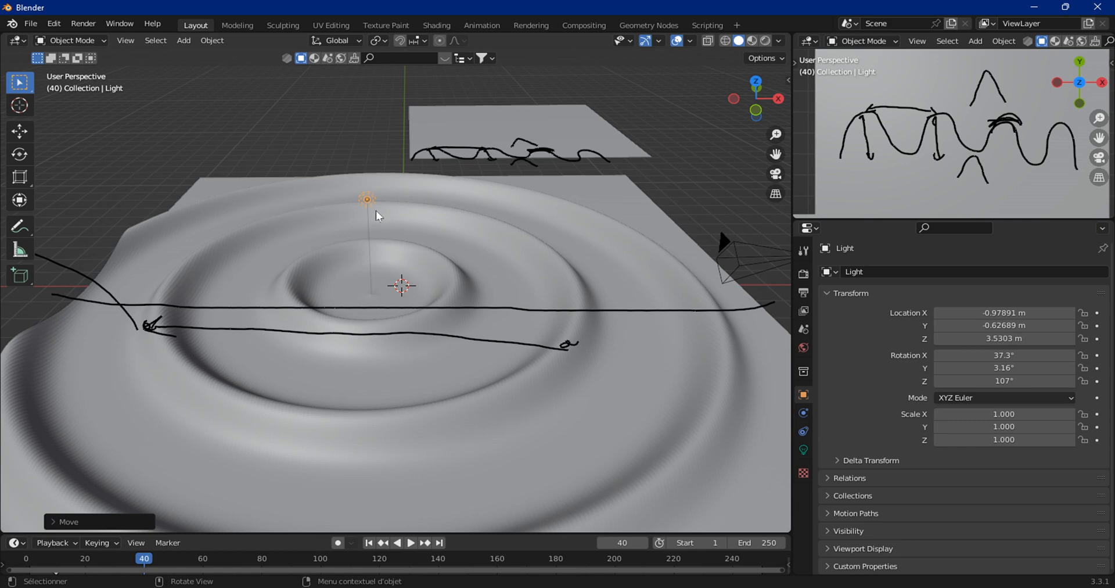
key("g")
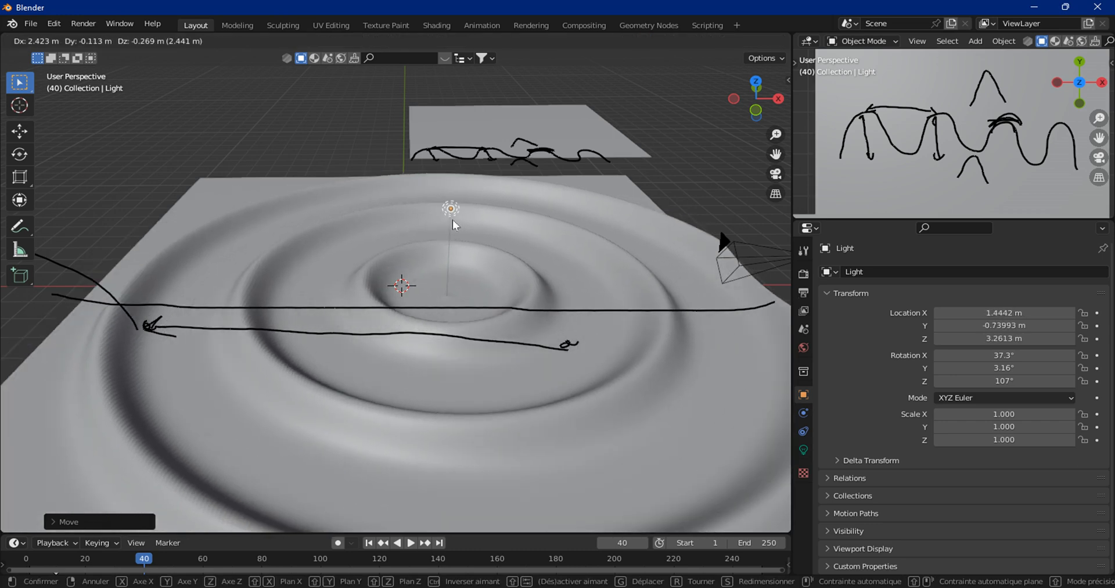
left_click(453, 224)
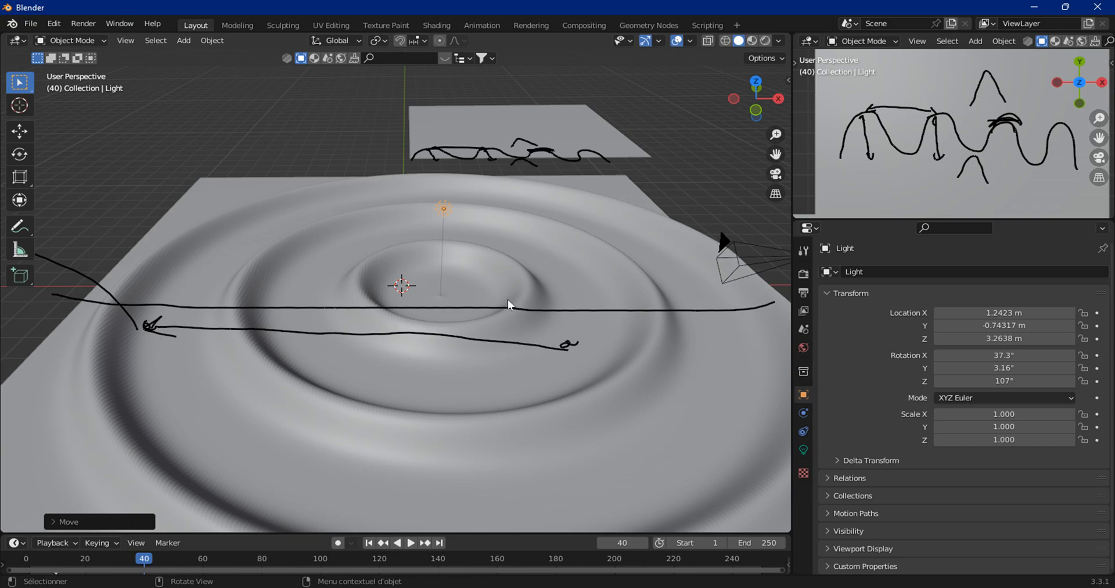
Step: Switch to the photo viewer to look through the reference images, then return to Blender
key("alt+Tab")
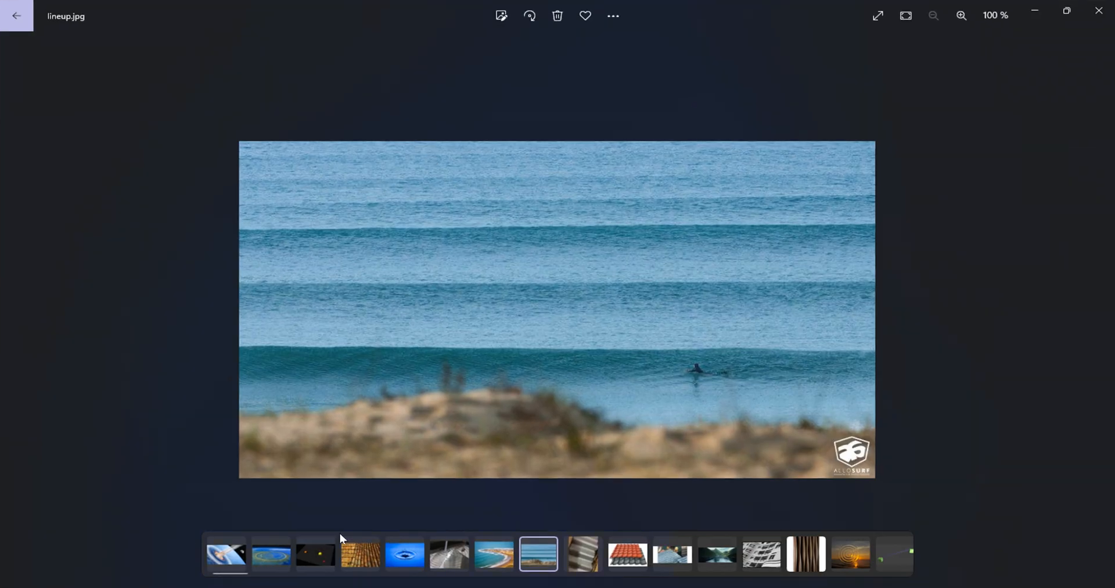
left_click(223, 563)
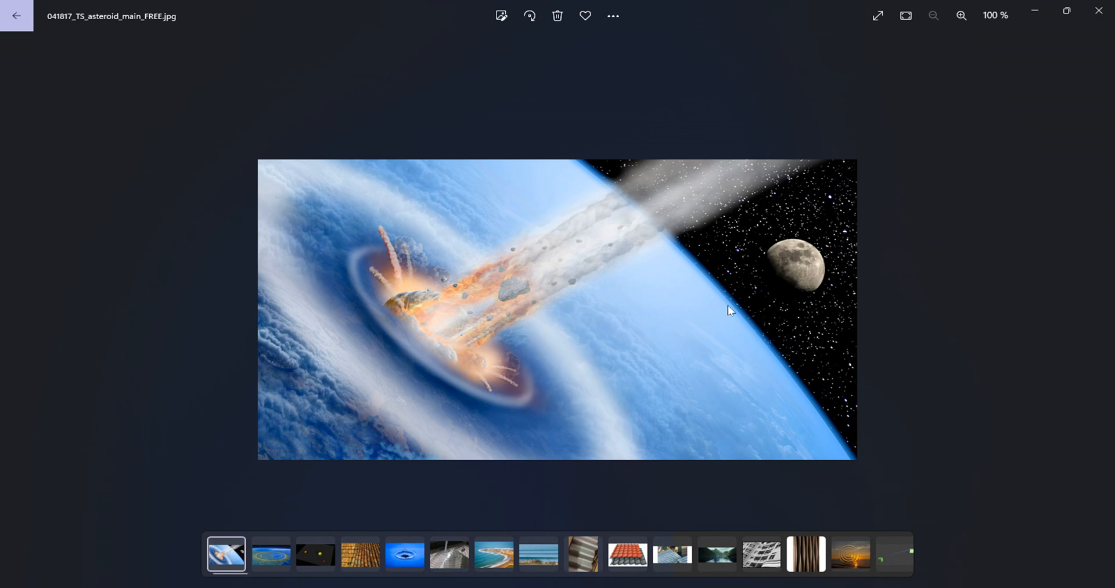
left_click(1034, 9)
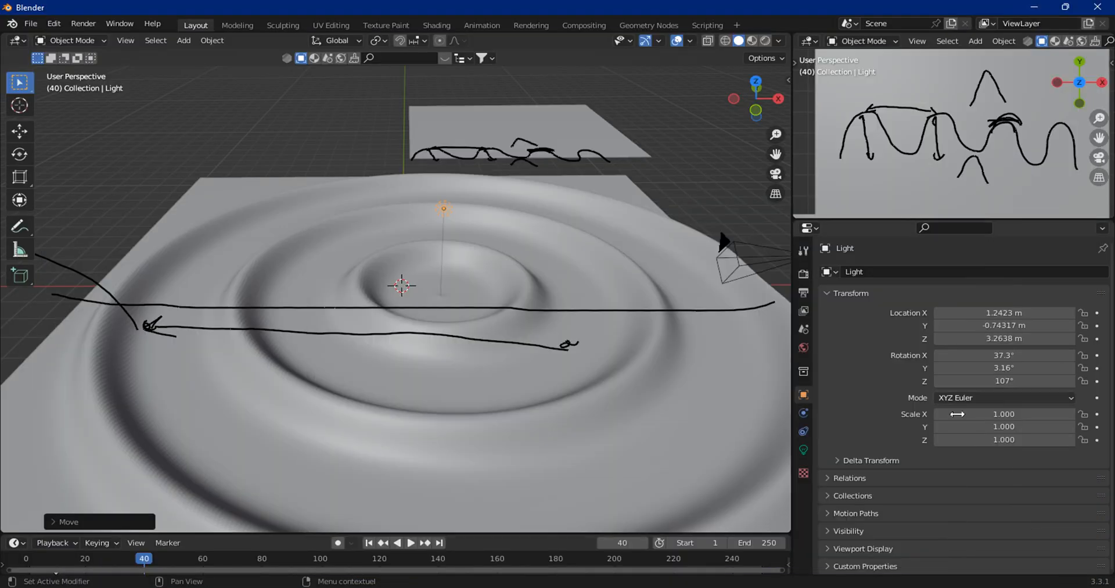
Step: Reselect the plane, collapse the Wave's Start Position and expand its Texture section
left_click(690, 360)
scroll(1019, 482, "down", 6)
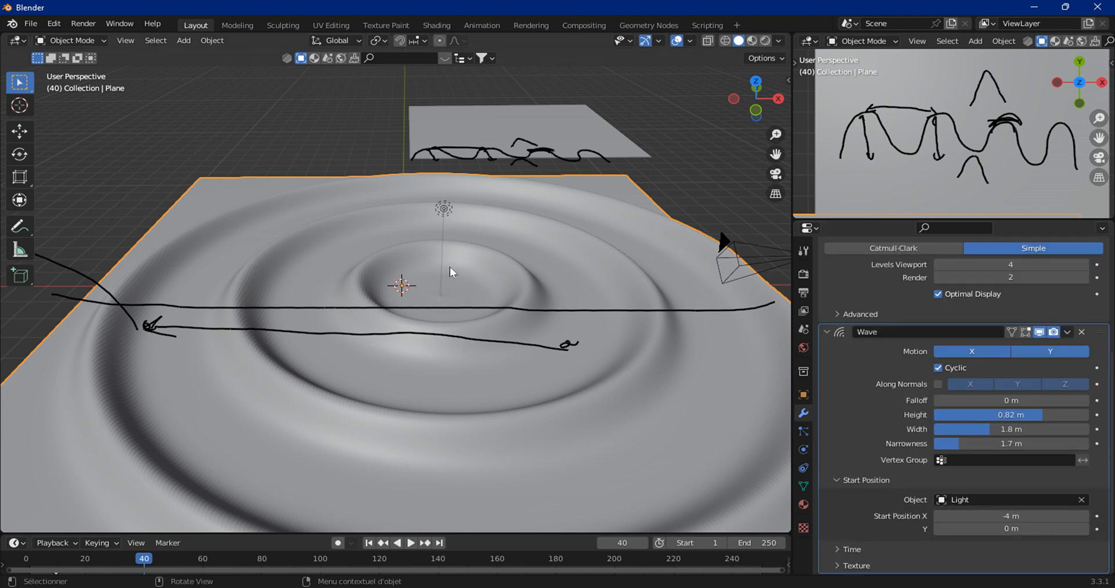
left_click(841, 480)
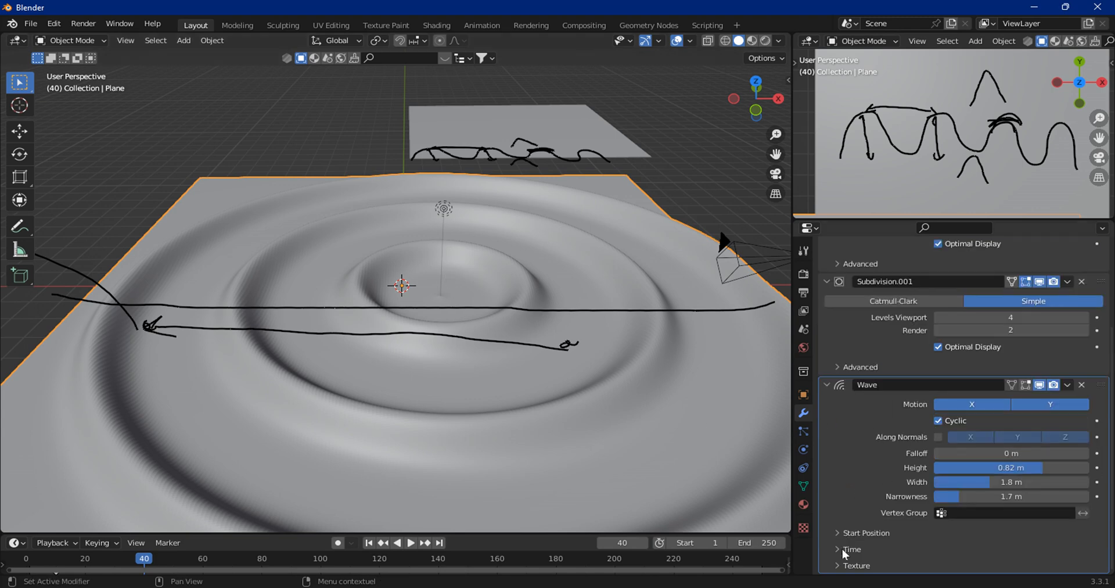
left_click(842, 566)
scroll(849, 548, "down", 2)
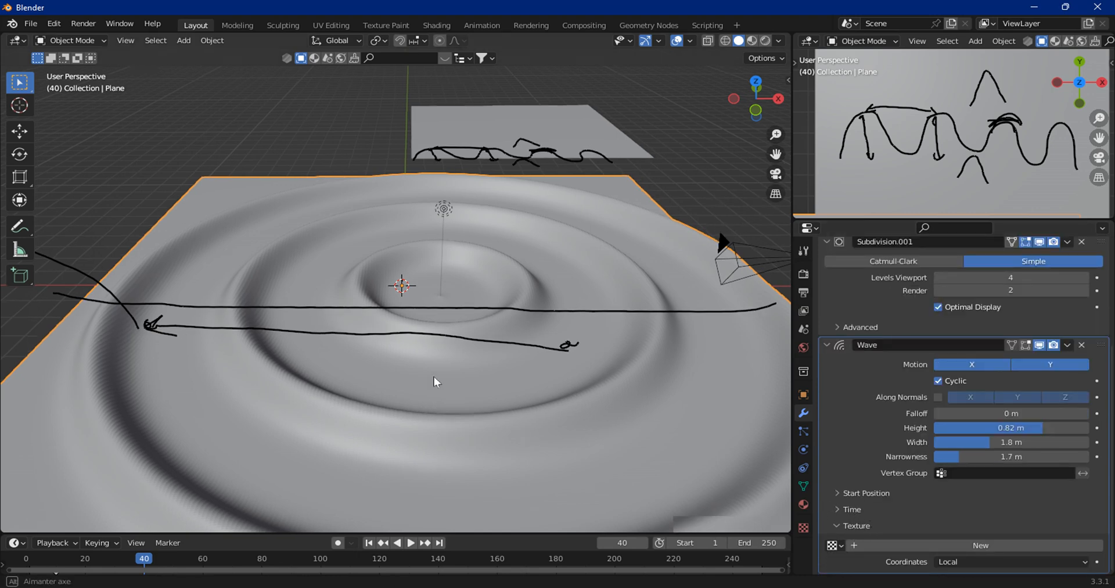
Step: Add a new texture to the Wave modifier
middle_click_drag(435, 376, 351, 332)
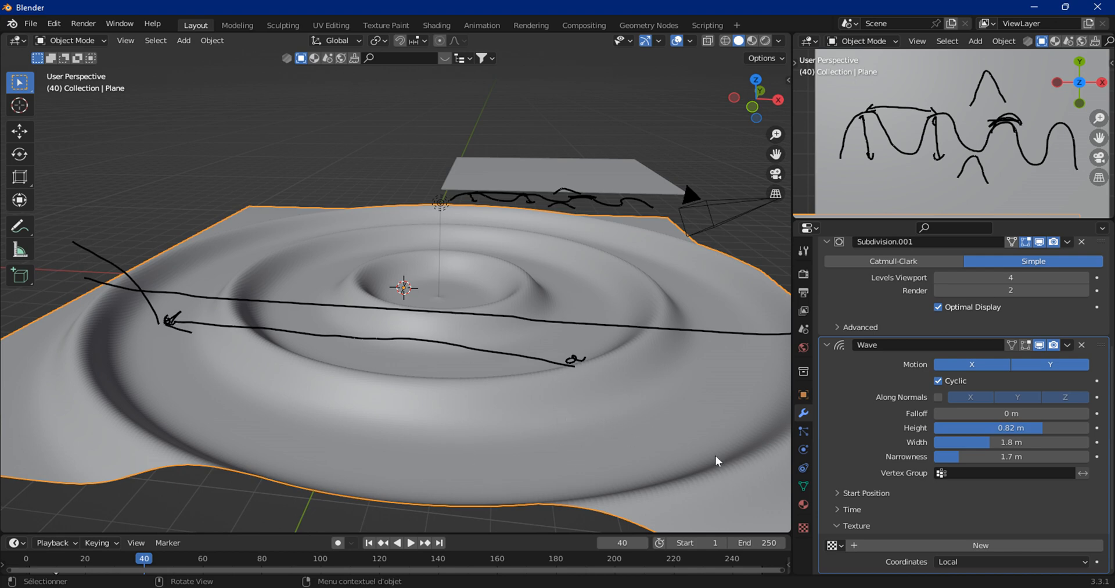
left_click(877, 542)
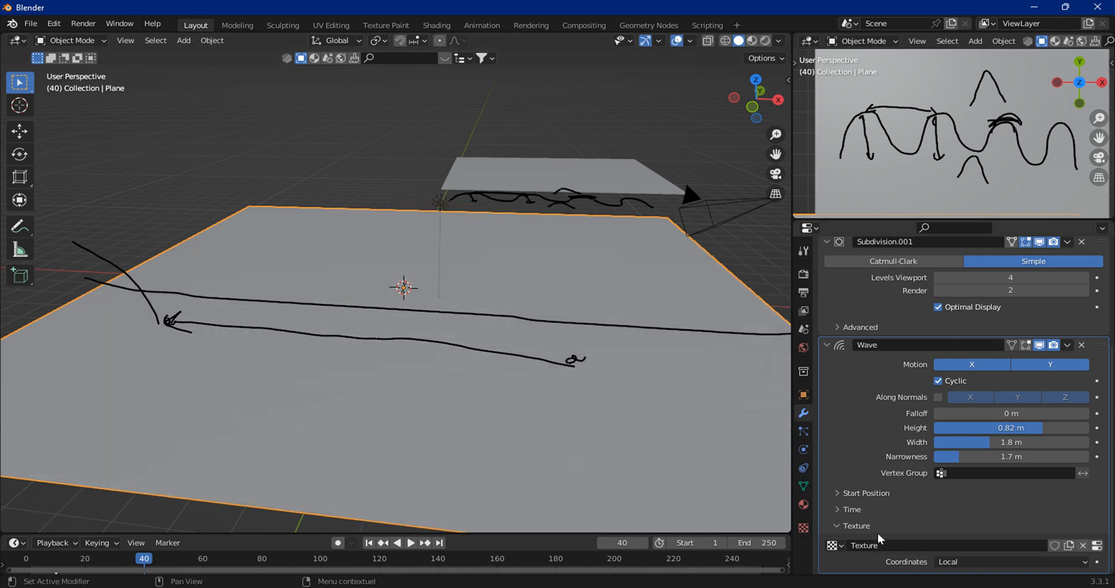
Step: Open the new texture's properties and set its type to Clouds
left_click(1097, 547)
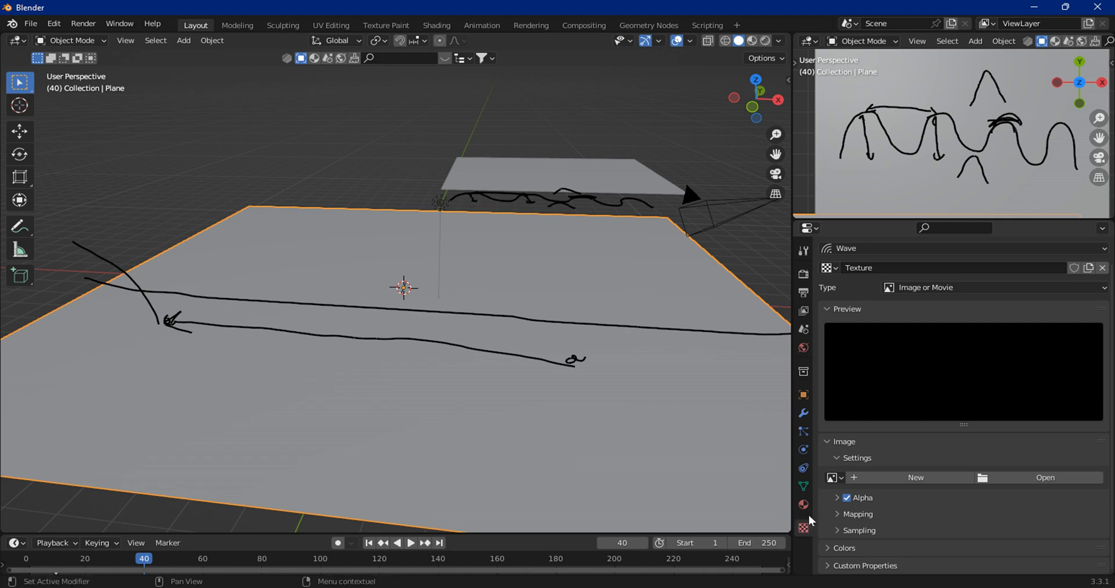
left_click(931, 283)
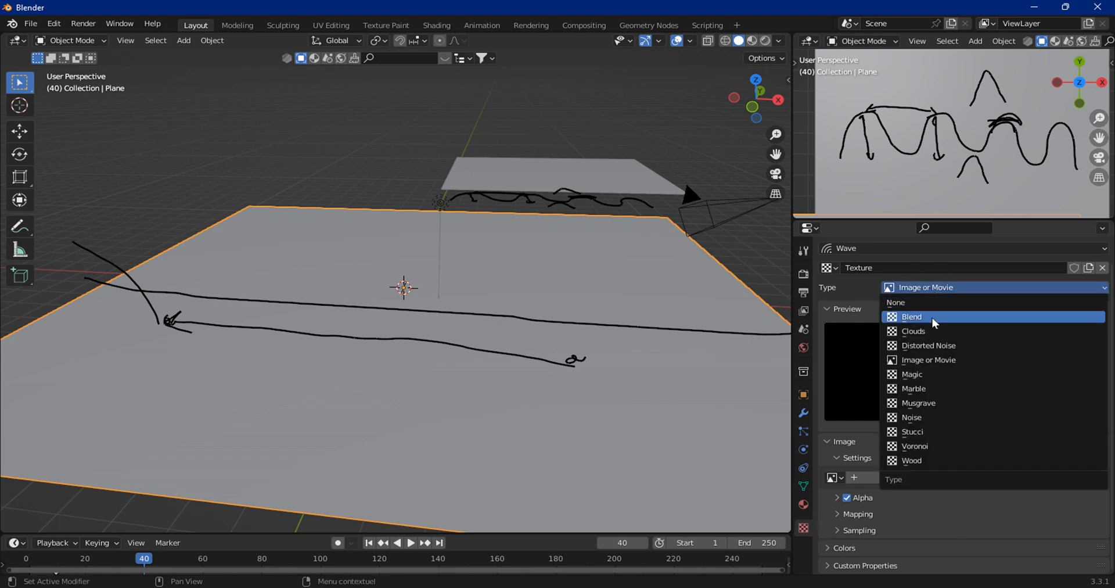
left_click(946, 358)
left_click(921, 287)
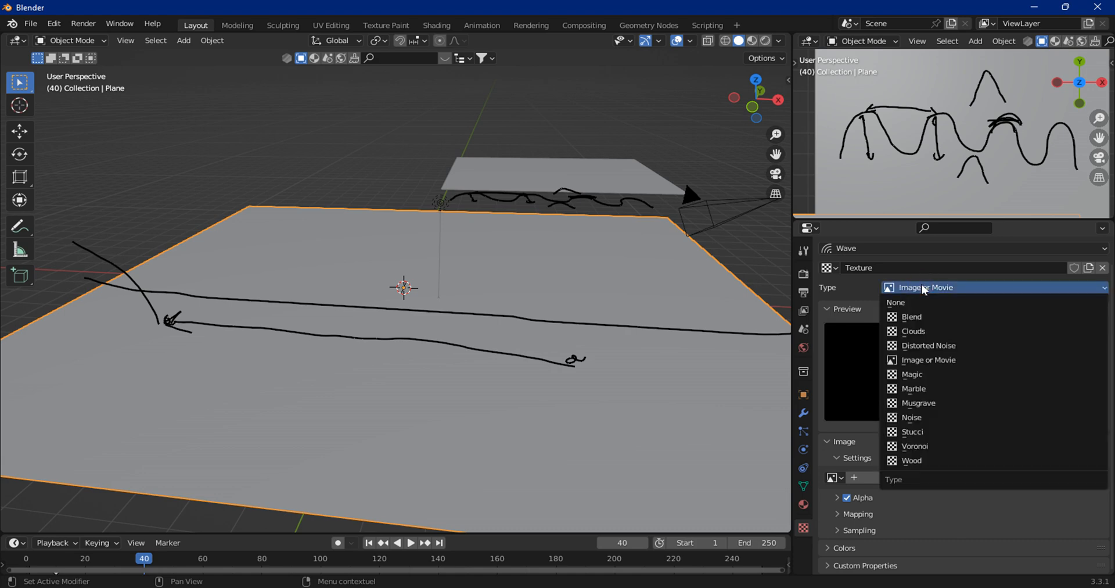
left_click(904, 330)
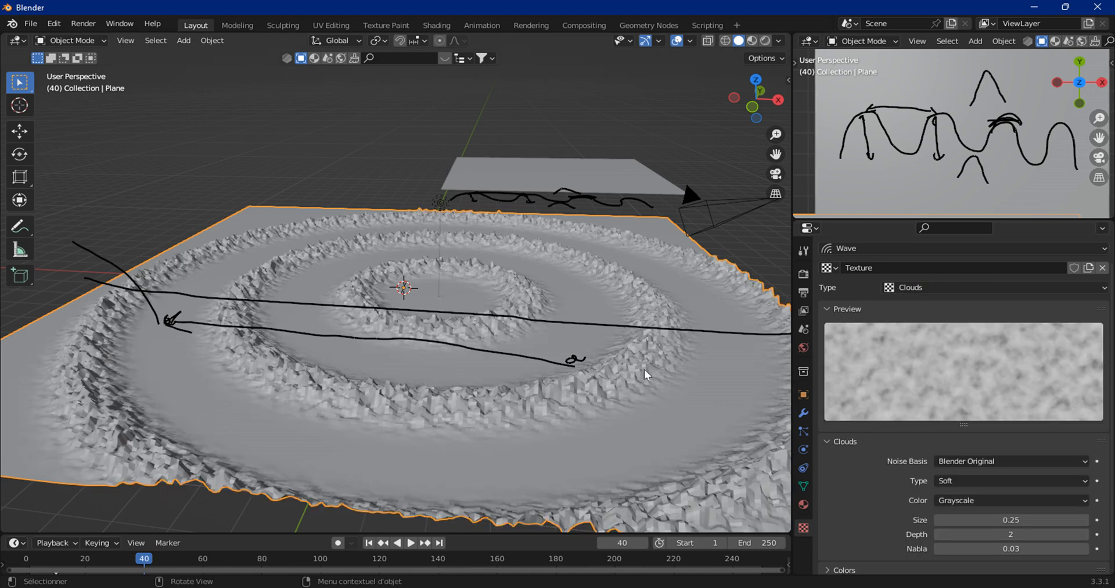
Step: Set the Clouds texture Size to 0.69
middle_click_drag(539, 376, 434, 269)
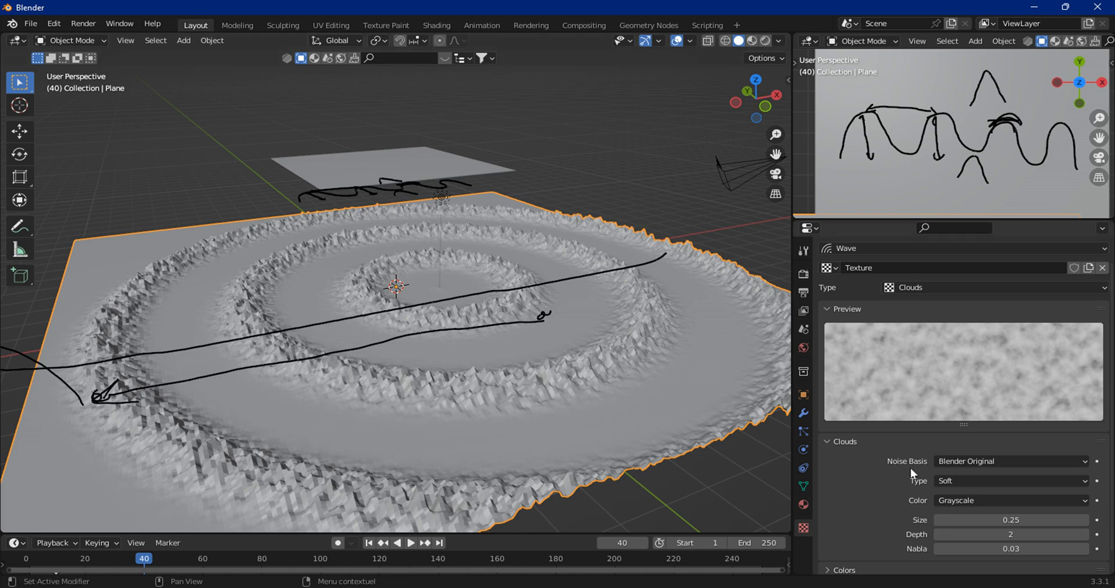
scroll(927, 454, "down", 1)
left_click_drag(1010, 497, 1056, 498)
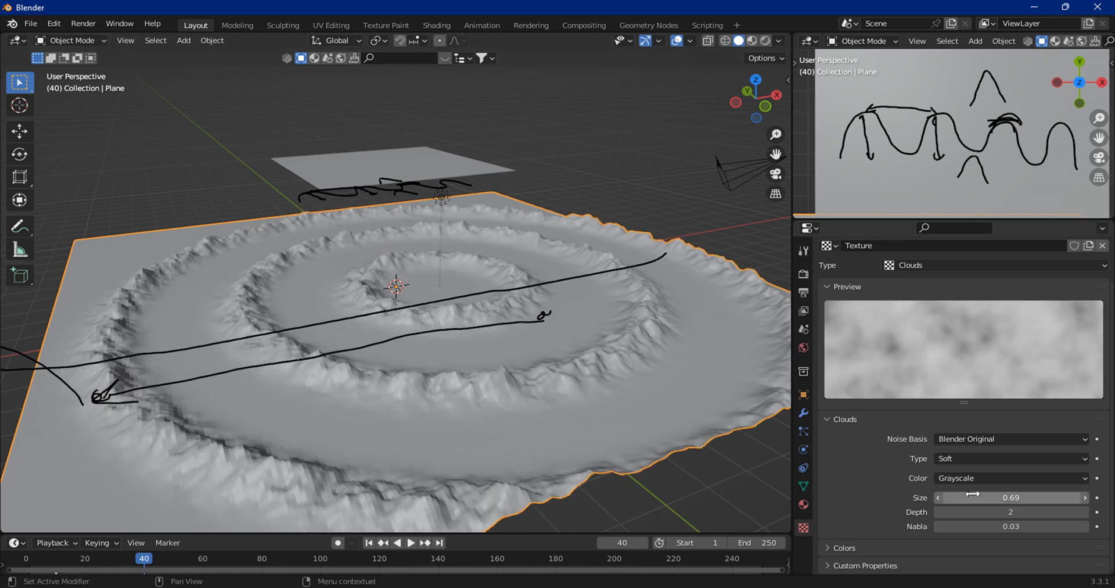
Step: Return to the modifier properties and expand the Wave's Time settings
left_click(804, 411)
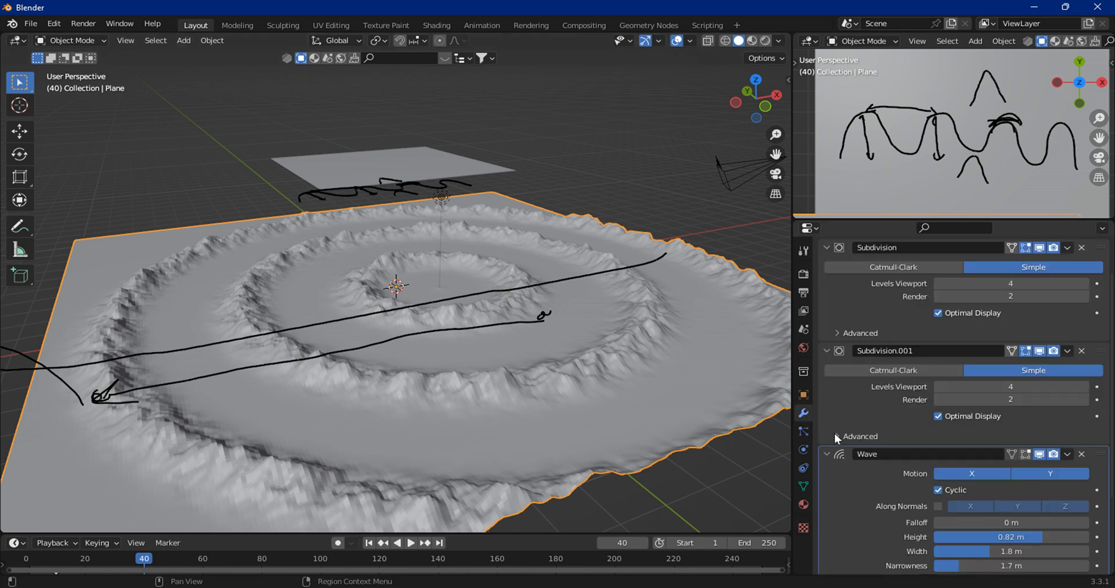
scroll(883, 441, "down", 4)
scroll(918, 455, "down", 1)
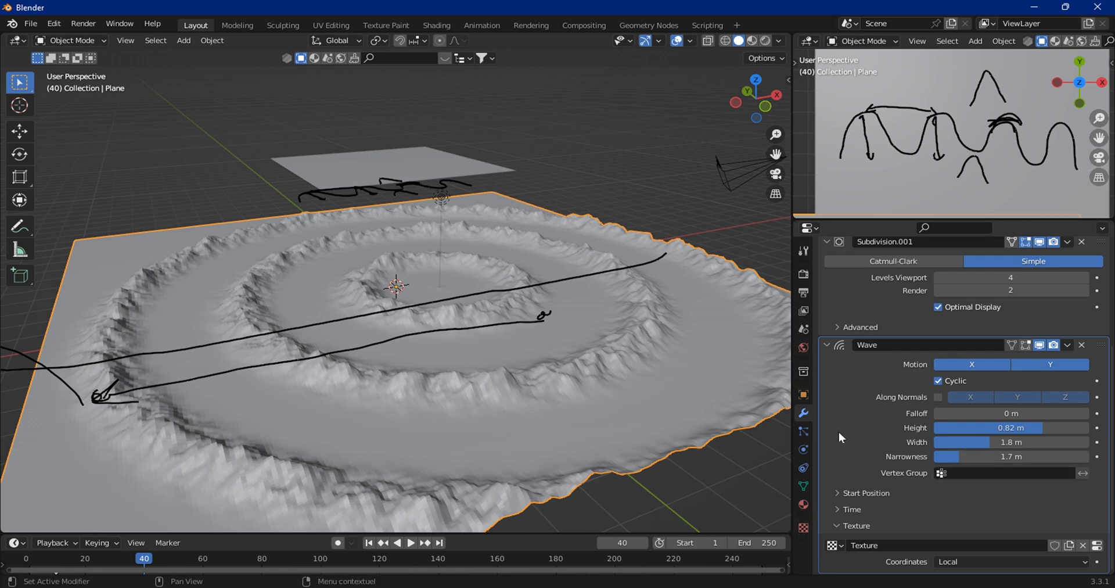
left_click(840, 510)
scroll(856, 478, "down", 3)
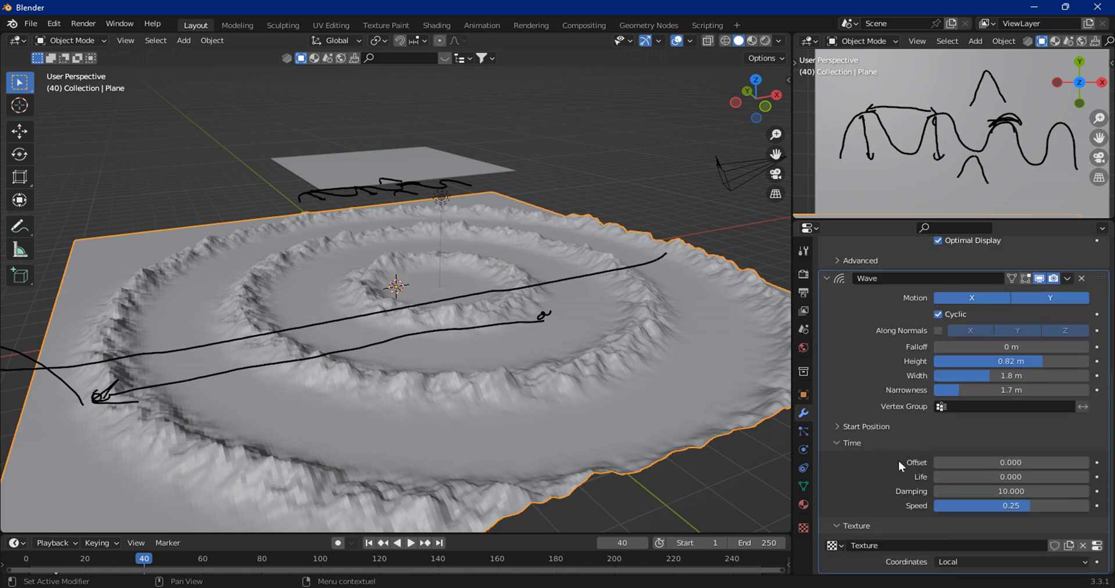
Step: Set the Wave time Offset to 2.5 and go back to frame 1
left_click_drag(174, 559, 138, 554)
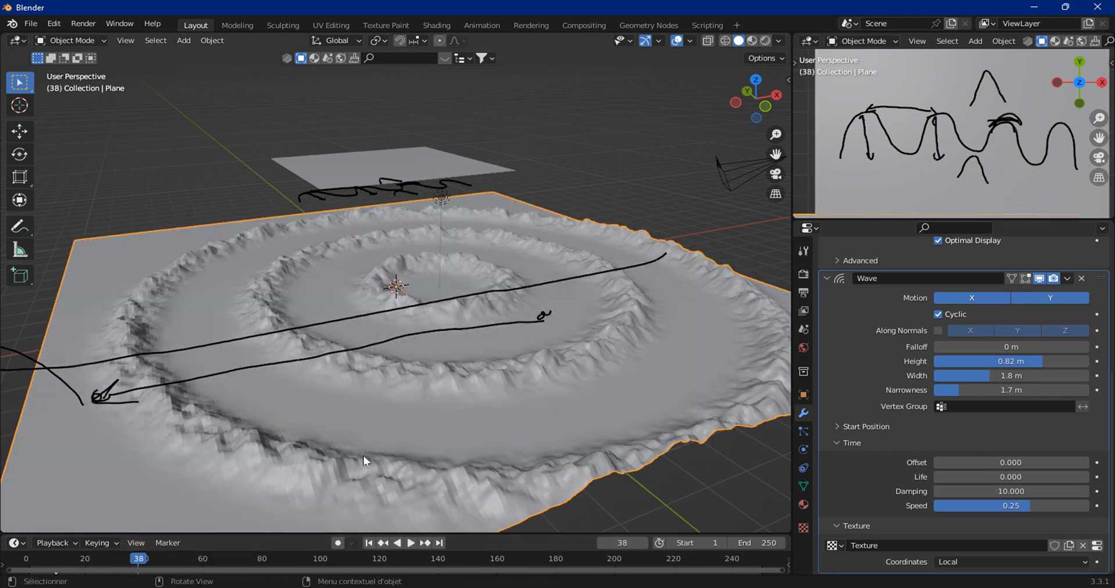
left_click_drag(1028, 461, 1072, 462)
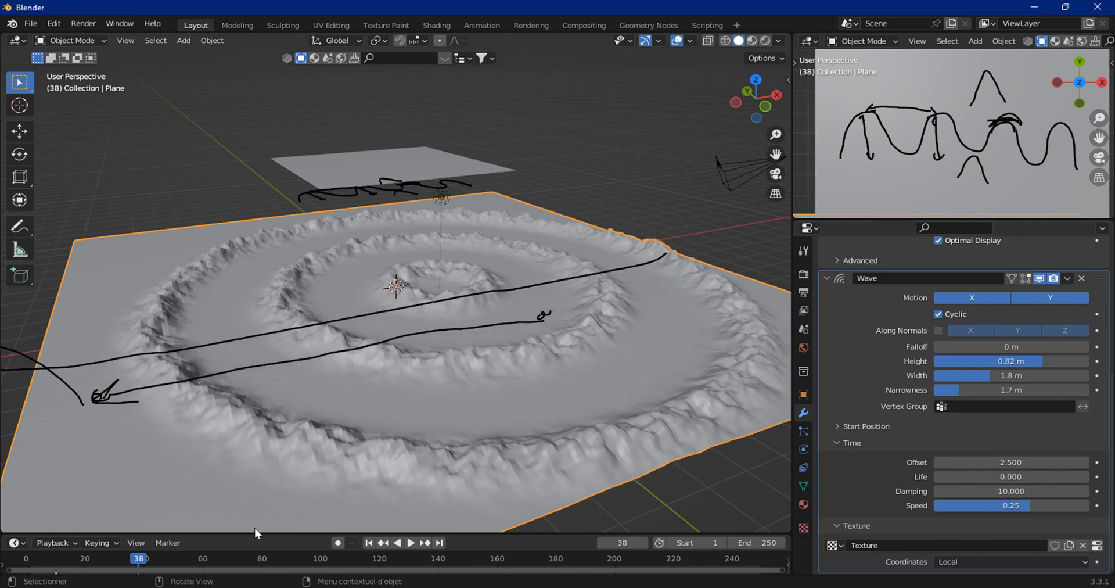
left_click(367, 543)
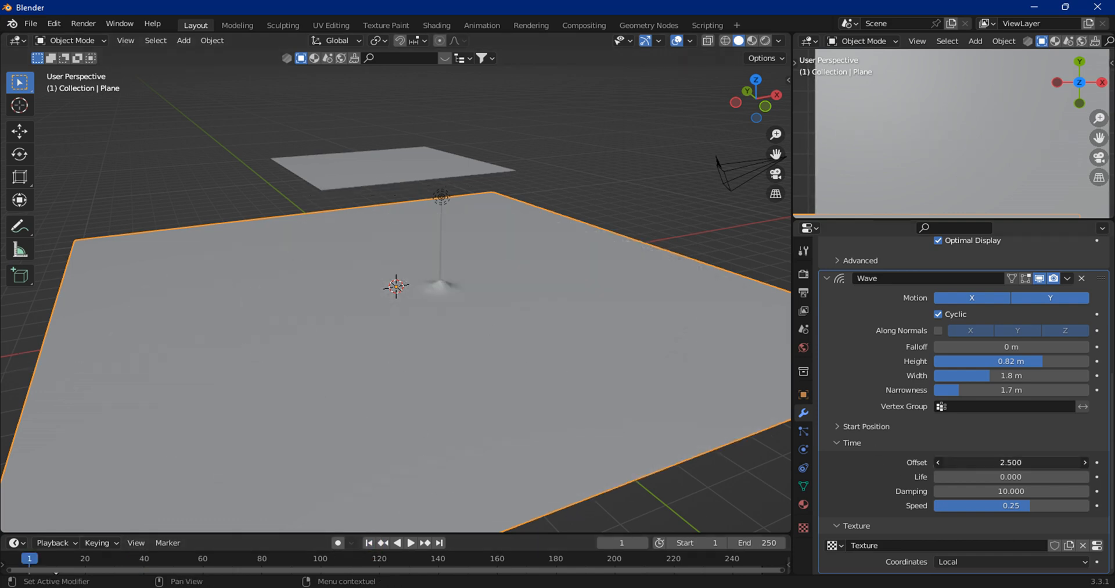
Step: Set the Wave time Offset to 0.2 and insert a keyframe for it on frame 1
left_click_drag(1011, 463, 1034, 462)
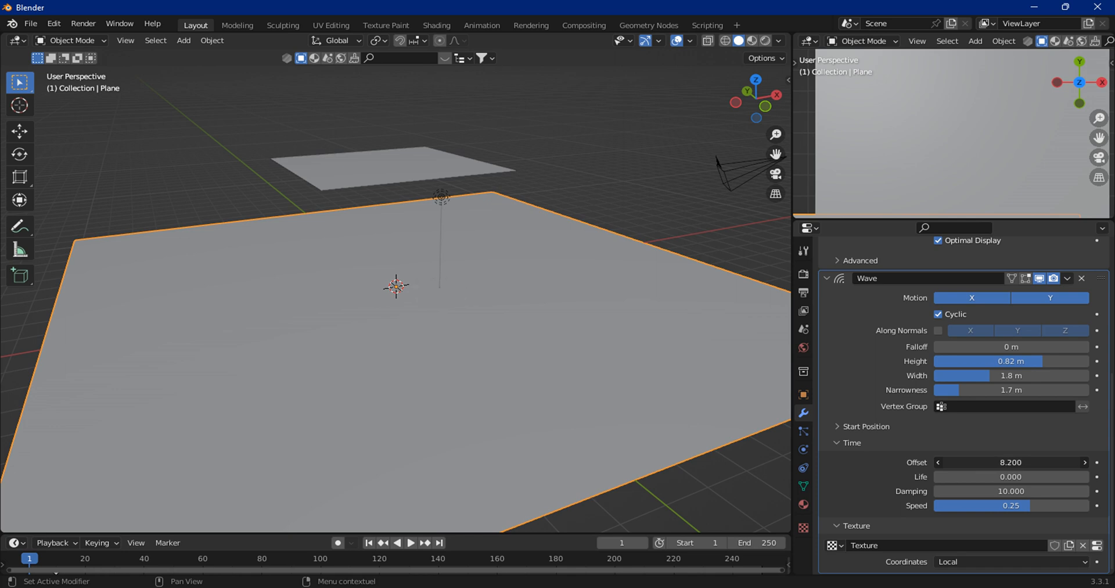
mouse_move(1022, 462)
left_mouse_down()
mouse_move(988, 462)
mouse_move(1005, 463)
left_mouse_up()
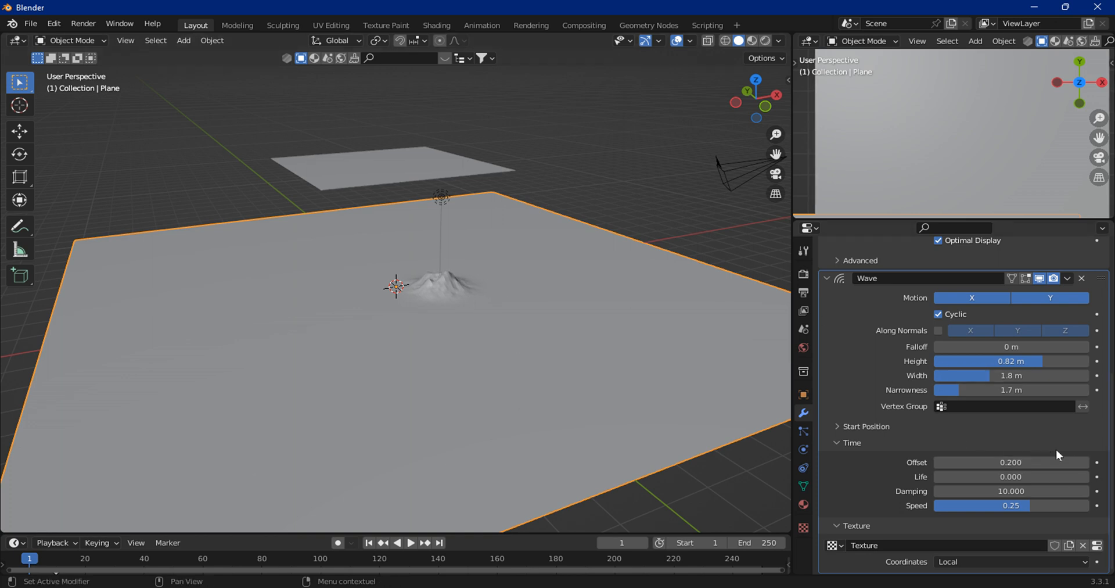
left_click(1097, 462)
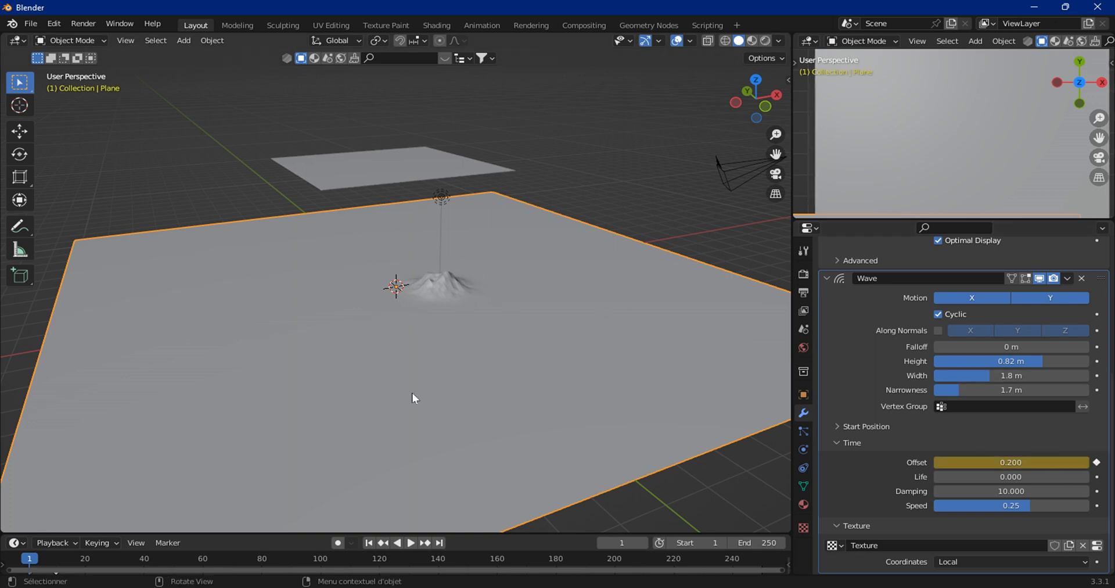
Step: Go to frame 144, set the Offset to 53.3 and insert a keyframe for it there
left_click(450, 559)
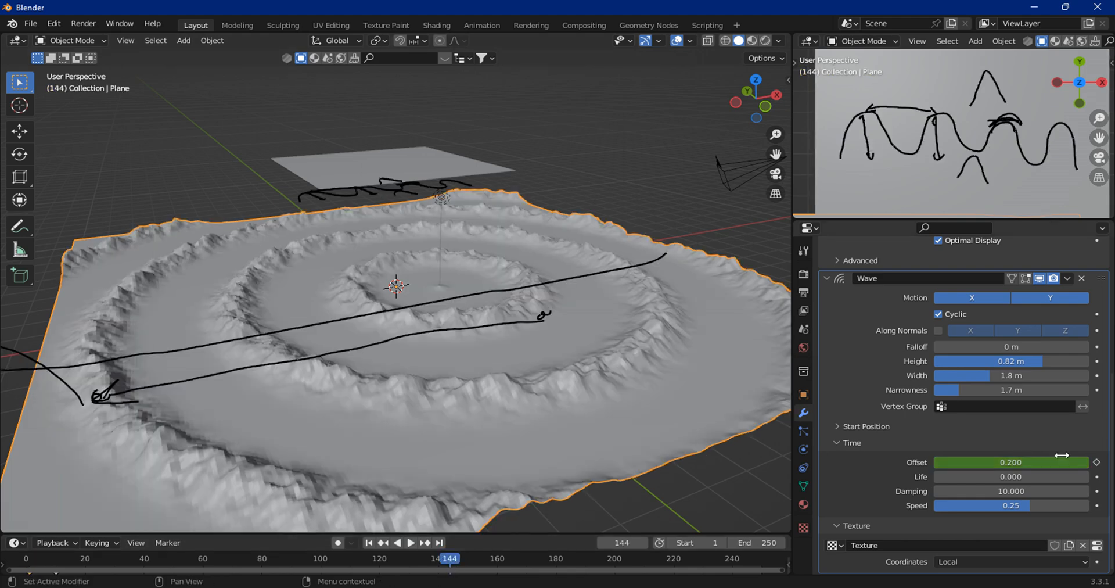
left_click_drag(1012, 462, 1089, 463)
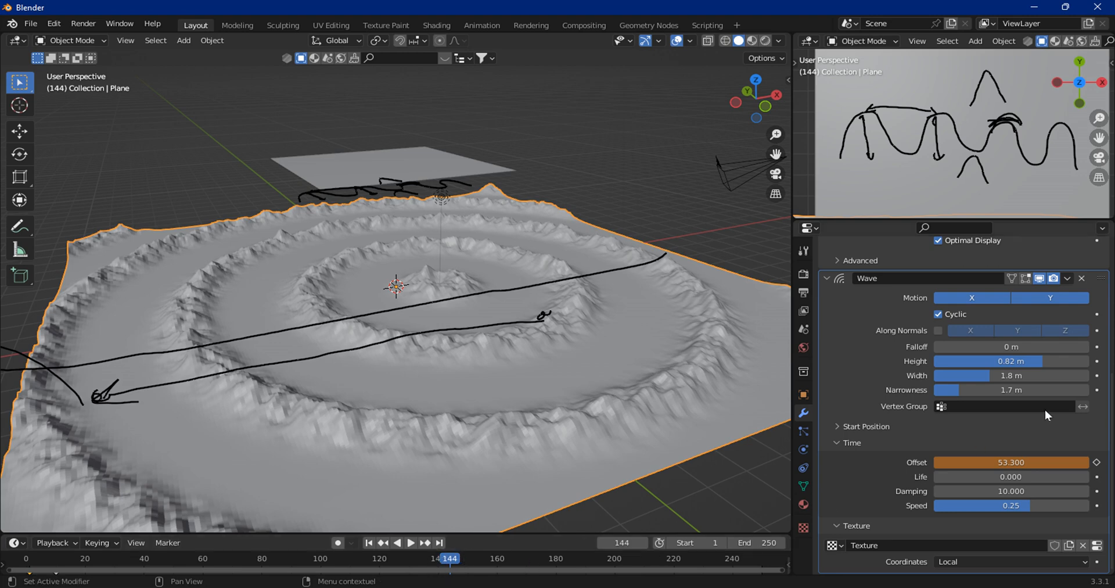
left_click(1097, 462)
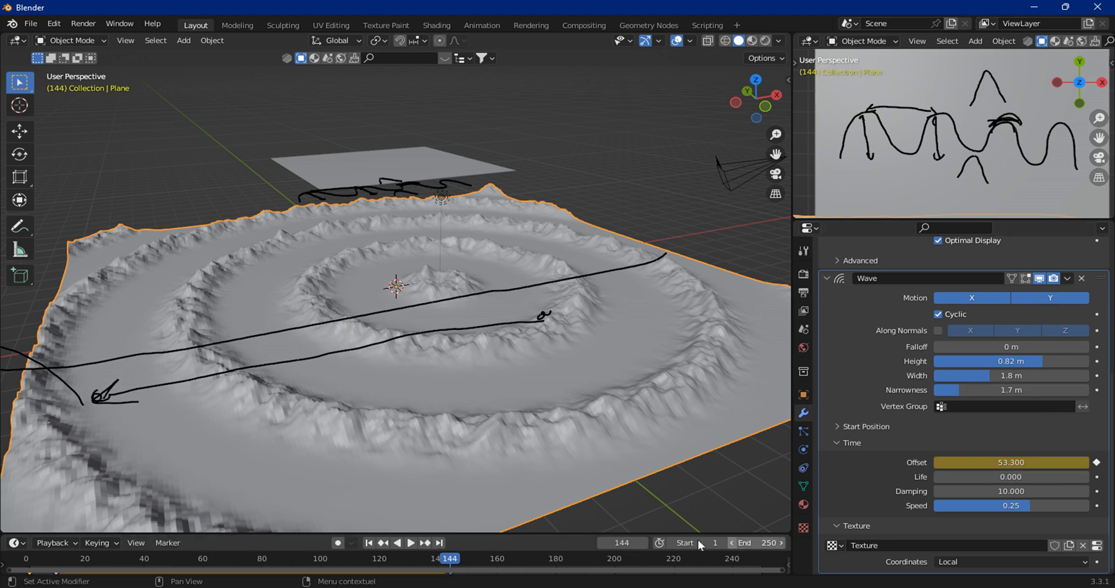
Step: Play the keyed wave animation from the start and around frame 155 to check the motion
left_click(369, 543)
left_click(410, 543)
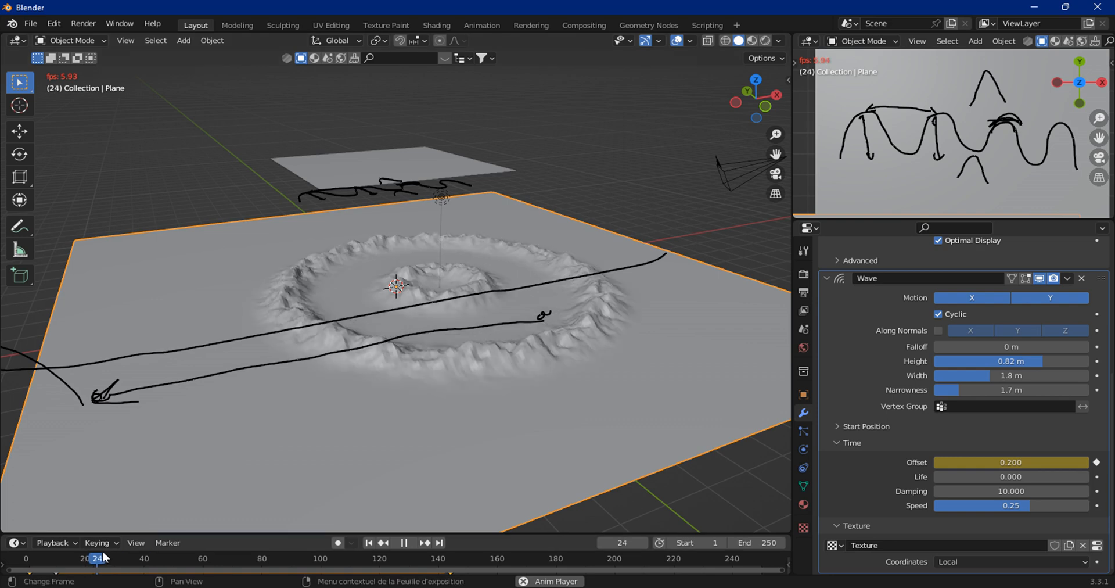
key("space")
left_click(481, 559)
left_click(410, 543)
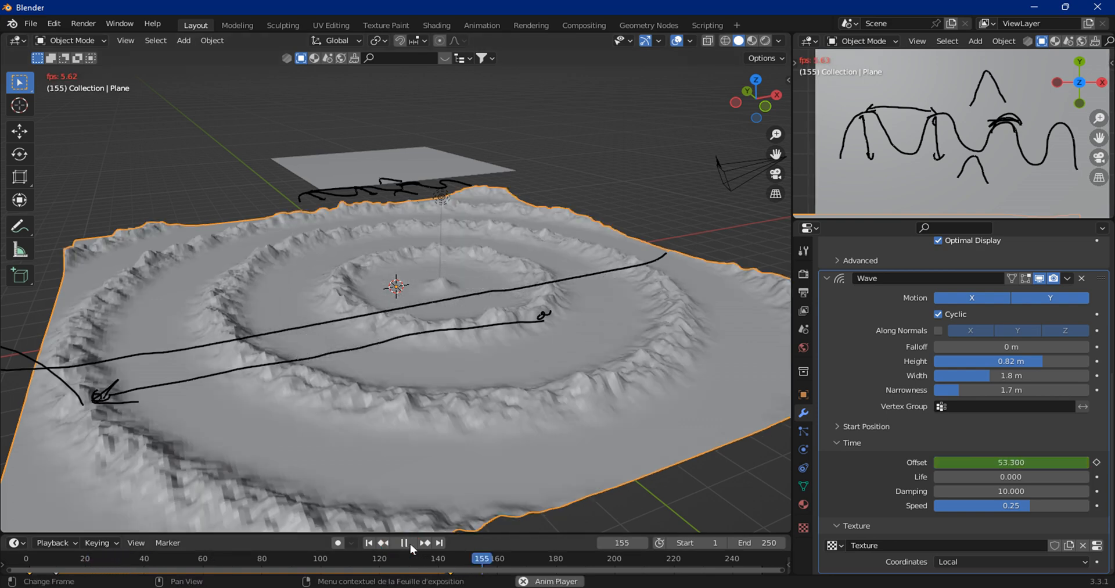
key("space")
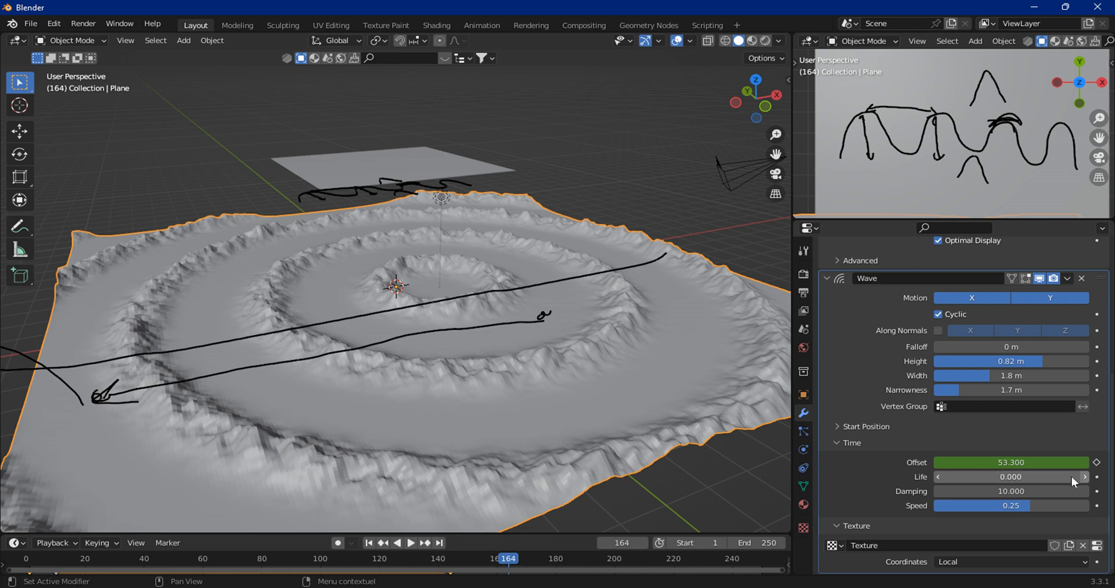
Step: Set the Wave Life to 1 and play the animation from the start
left_click(1038, 476)
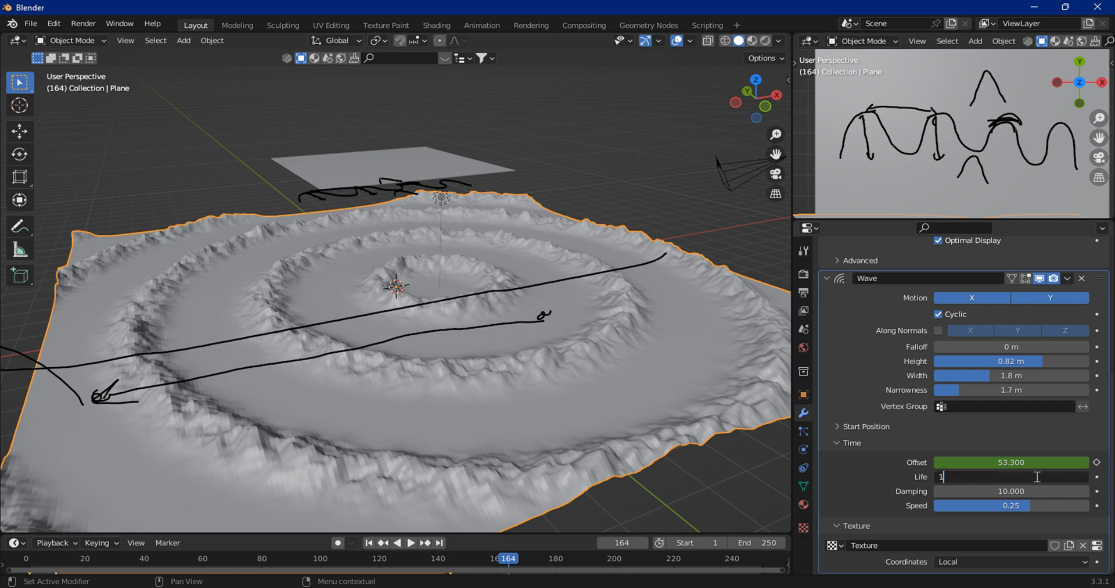
type("1")
key("Return")
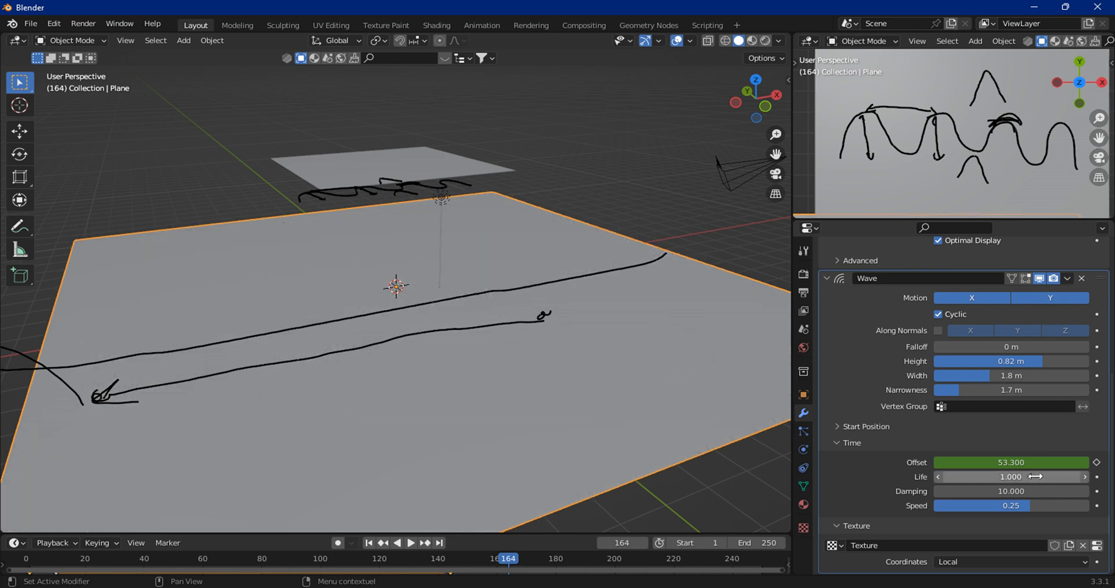
left_click(369, 543)
left_click(412, 542)
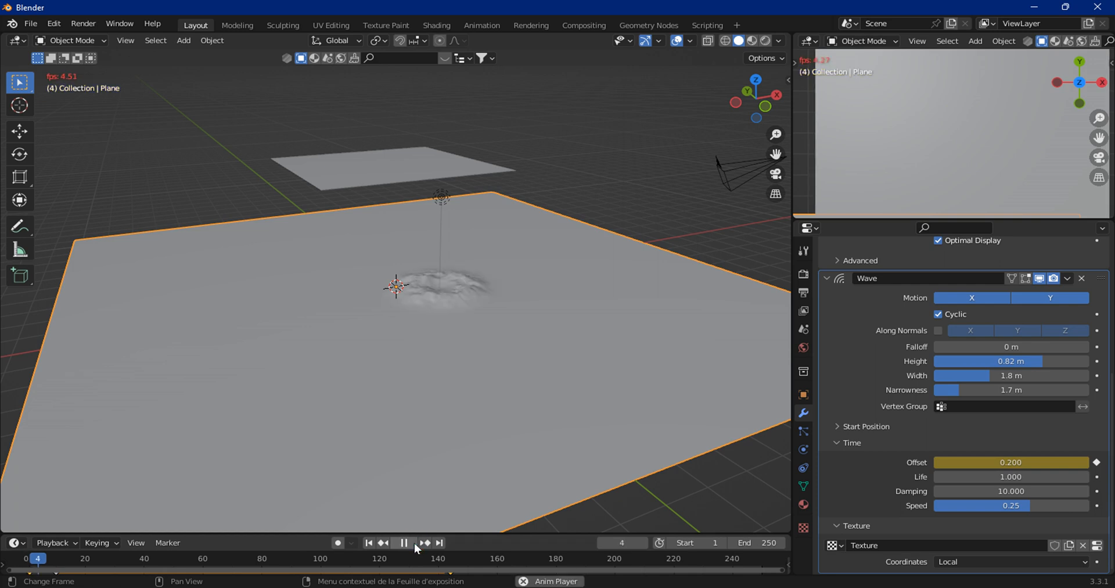
left_click(403, 544)
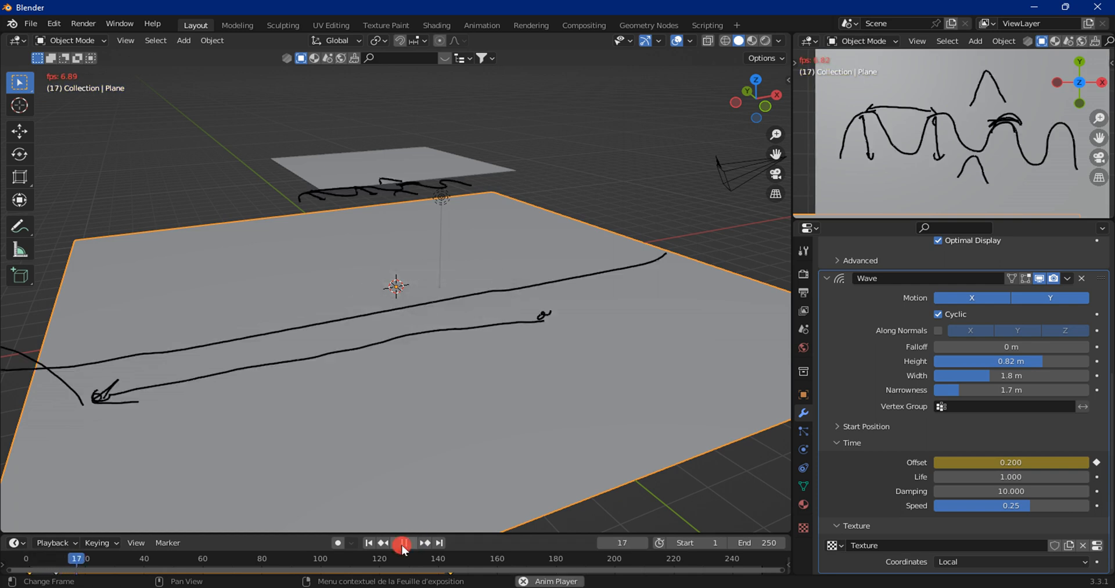
Step: Set the Wave Life to 3 and play the animation from the start before stopping it
left_click(978, 476)
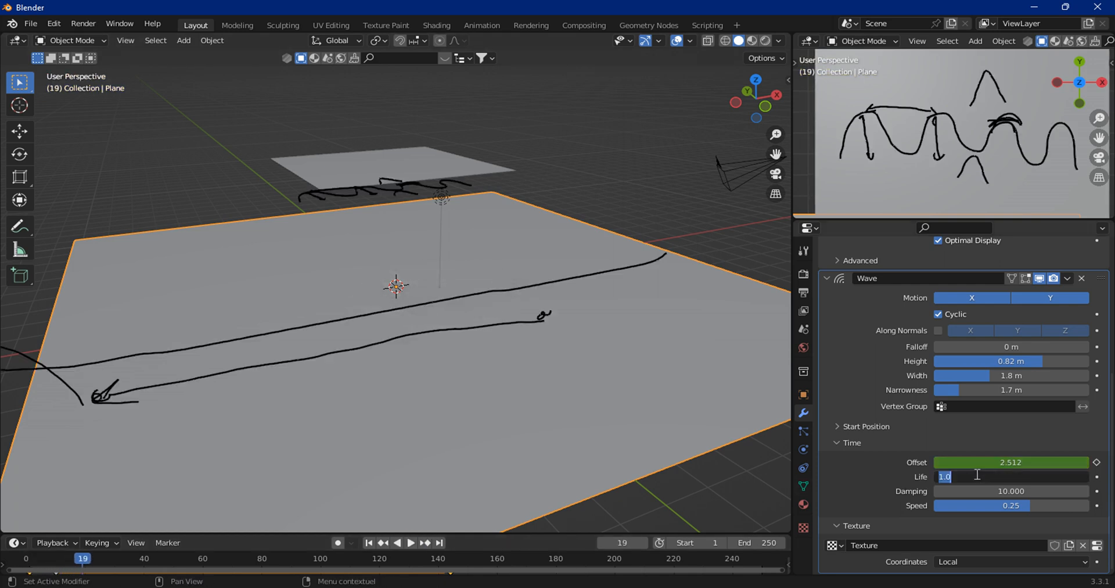
type("3")
key("Return")
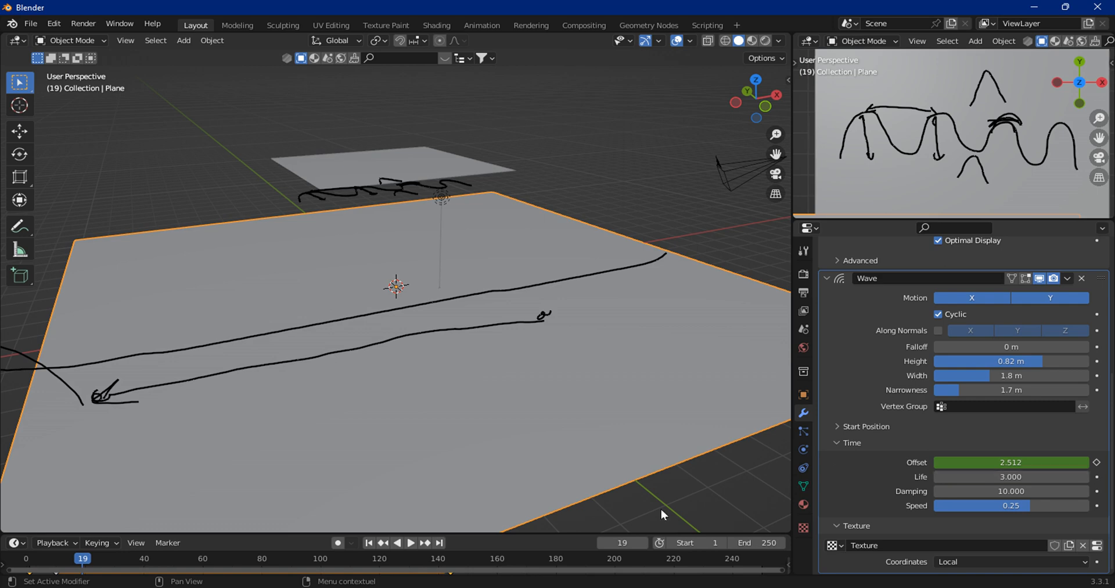
left_click(369, 542)
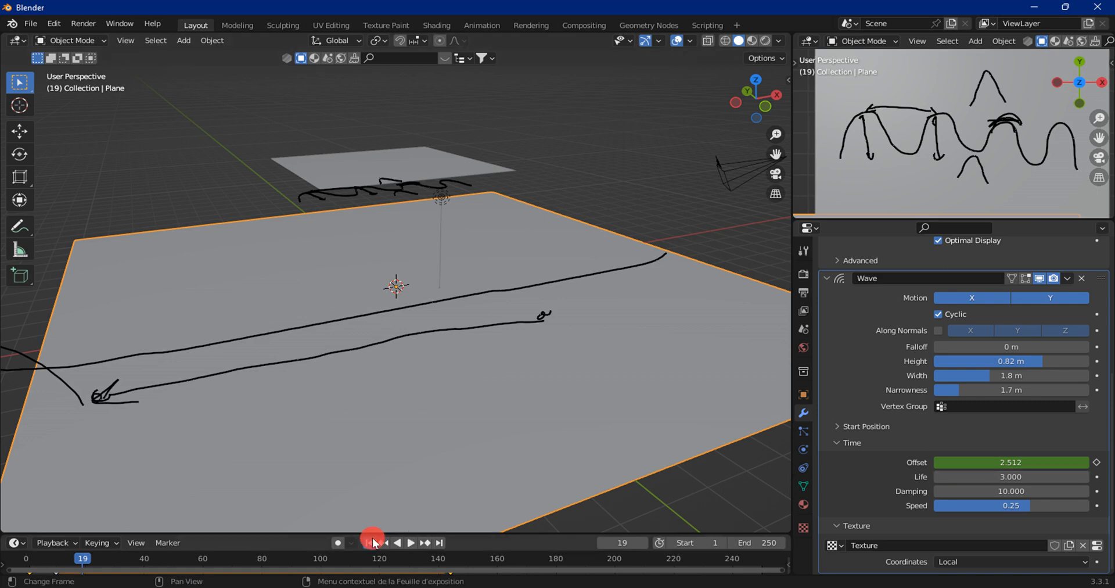
left_click(412, 542)
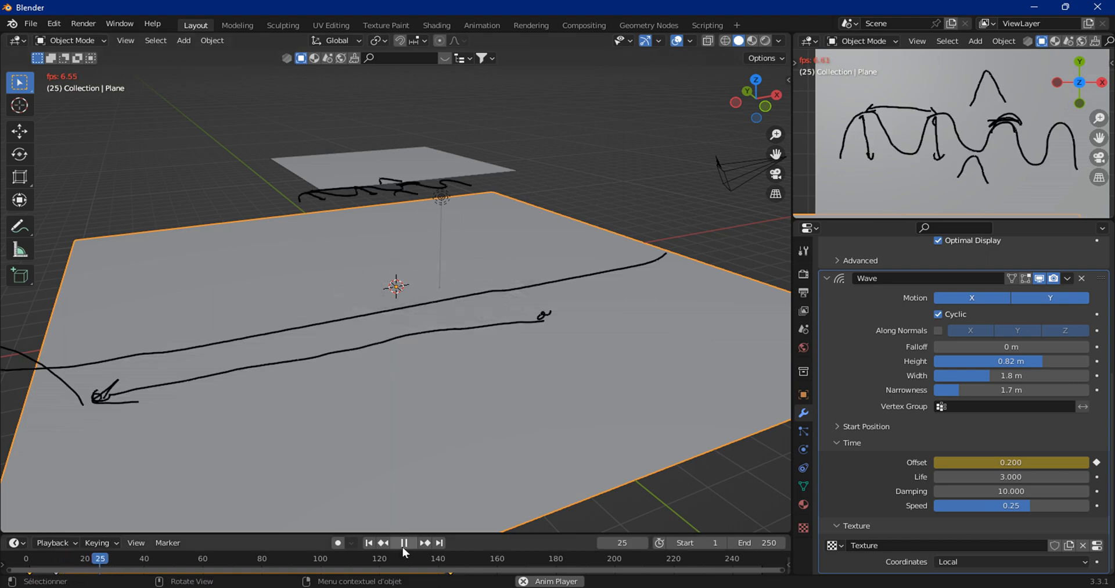
key("Escape")
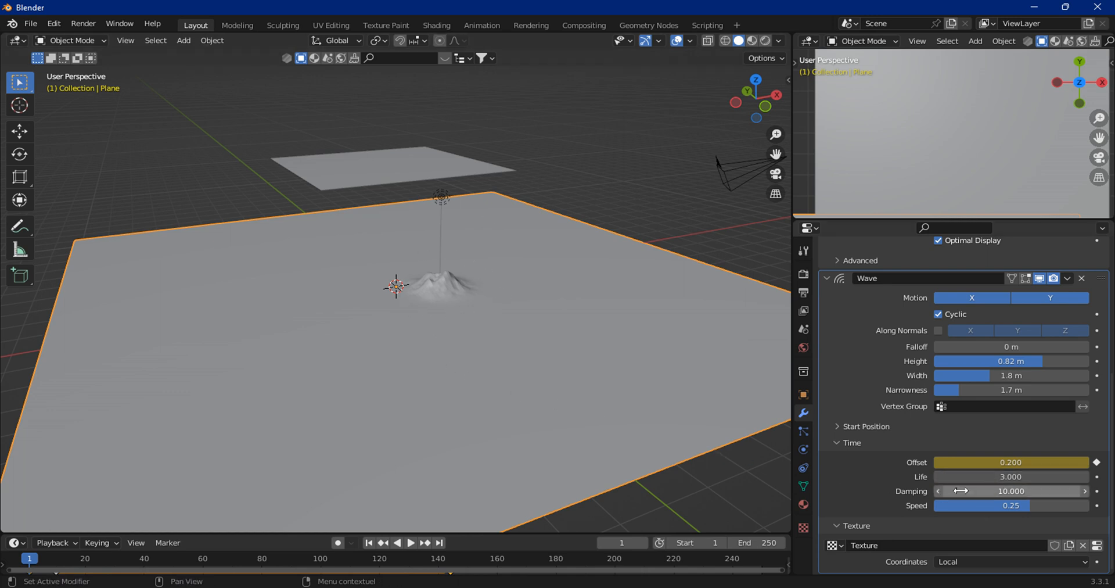
Step: Set the Wave Damping to 2 and preview the animation, returning to the first frame
left_click_drag(1010, 492, 830, 492)
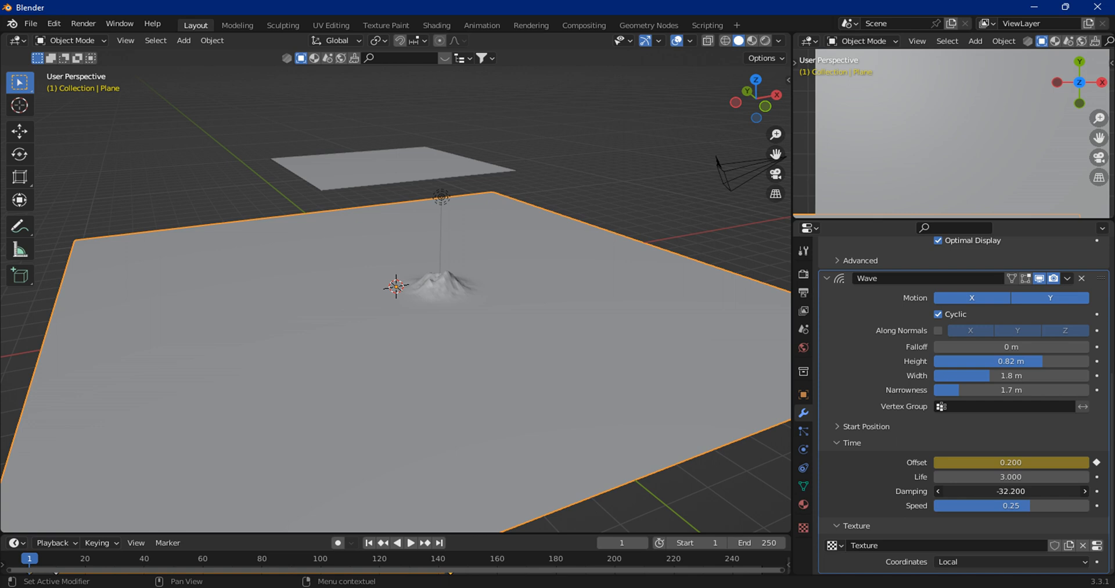
left_click(1032, 491)
type("0")
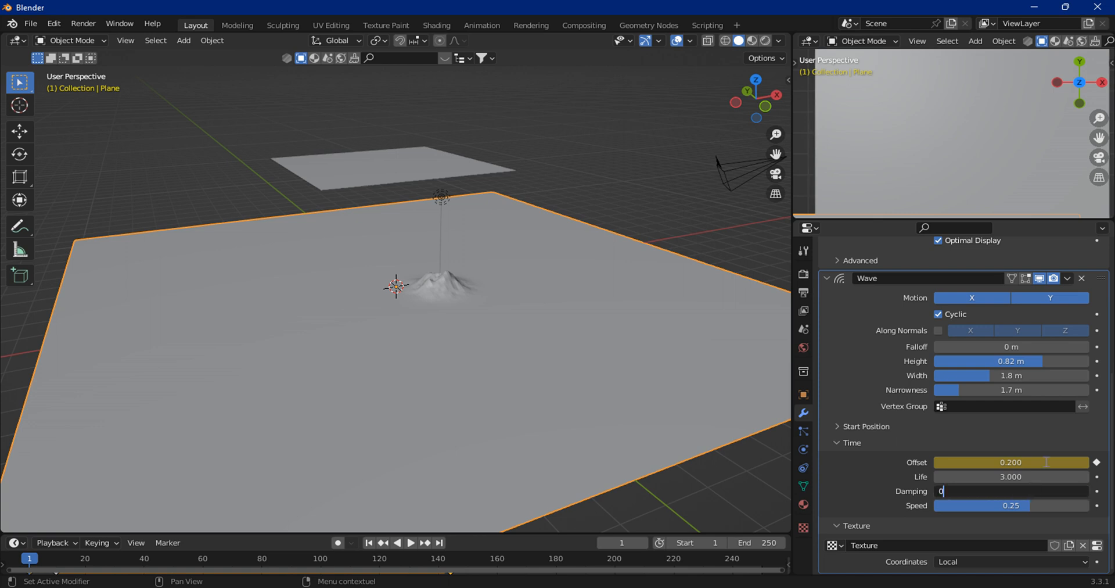
key("Return")
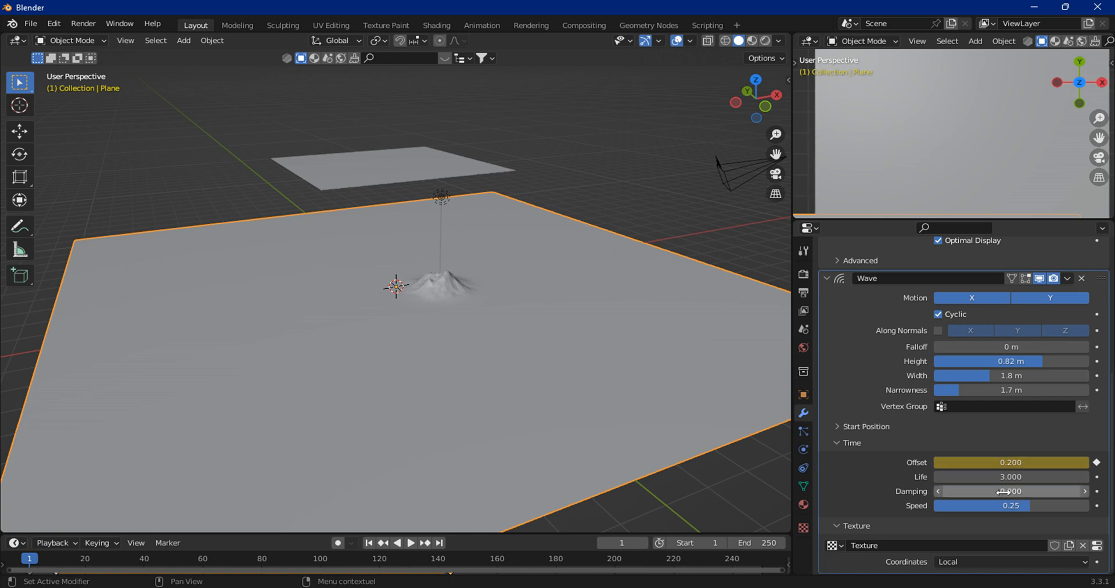
left_click(1011, 491)
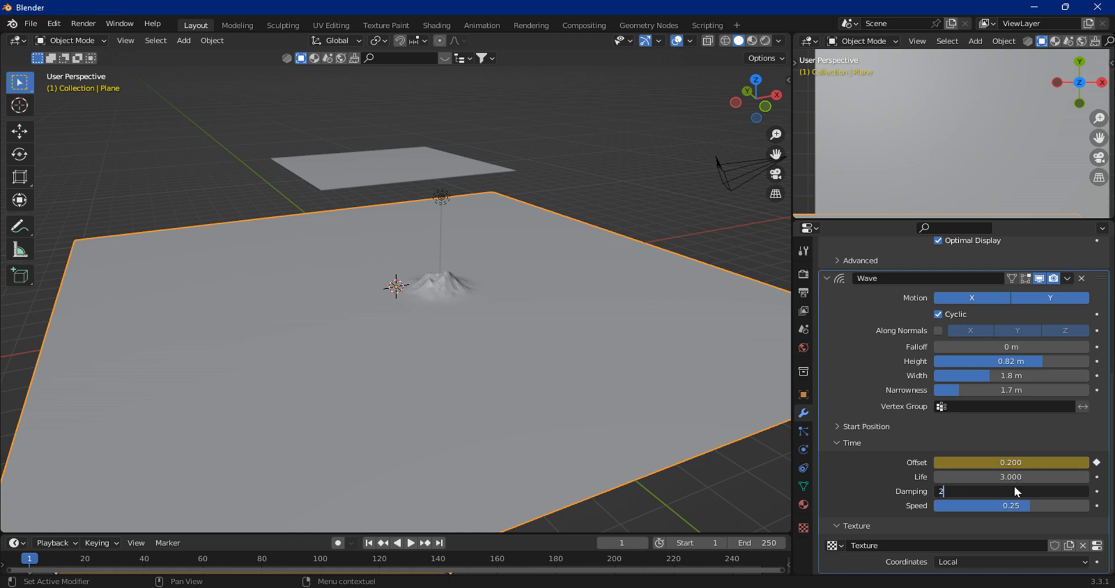
key("Return")
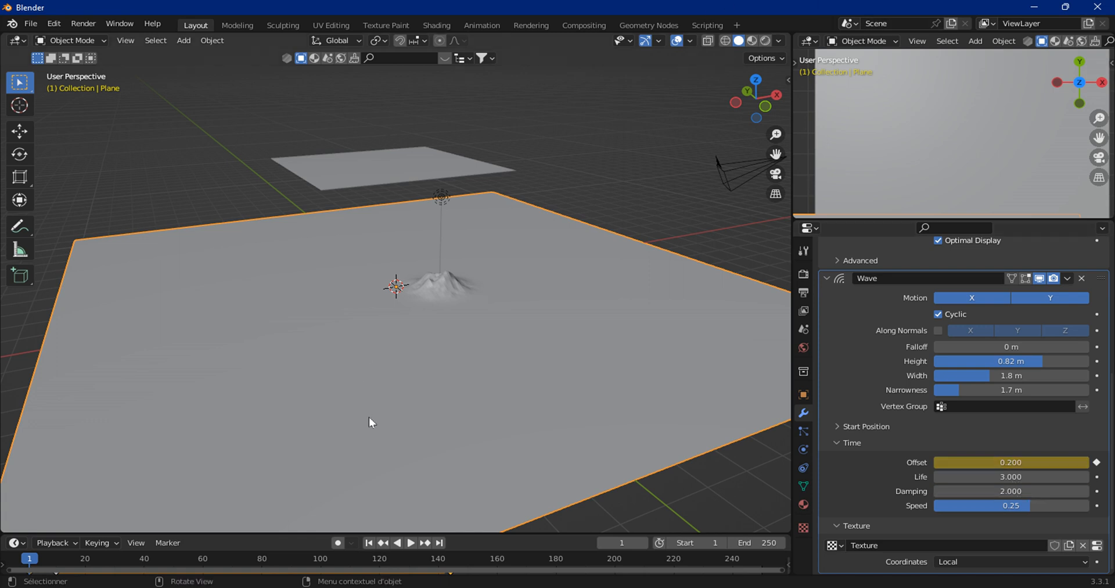
left_click(413, 542)
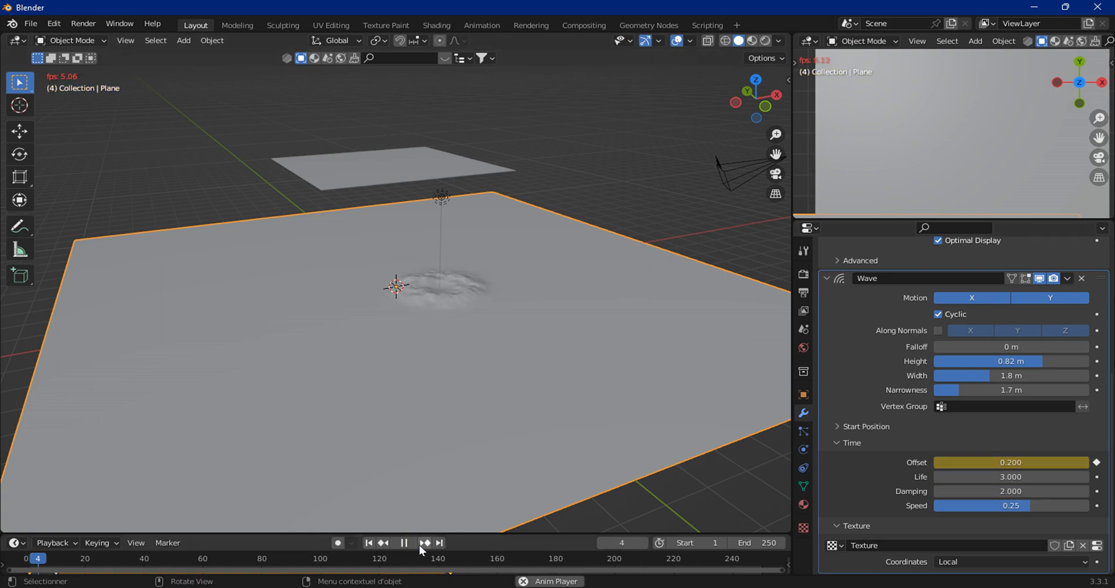
left_click(404, 543)
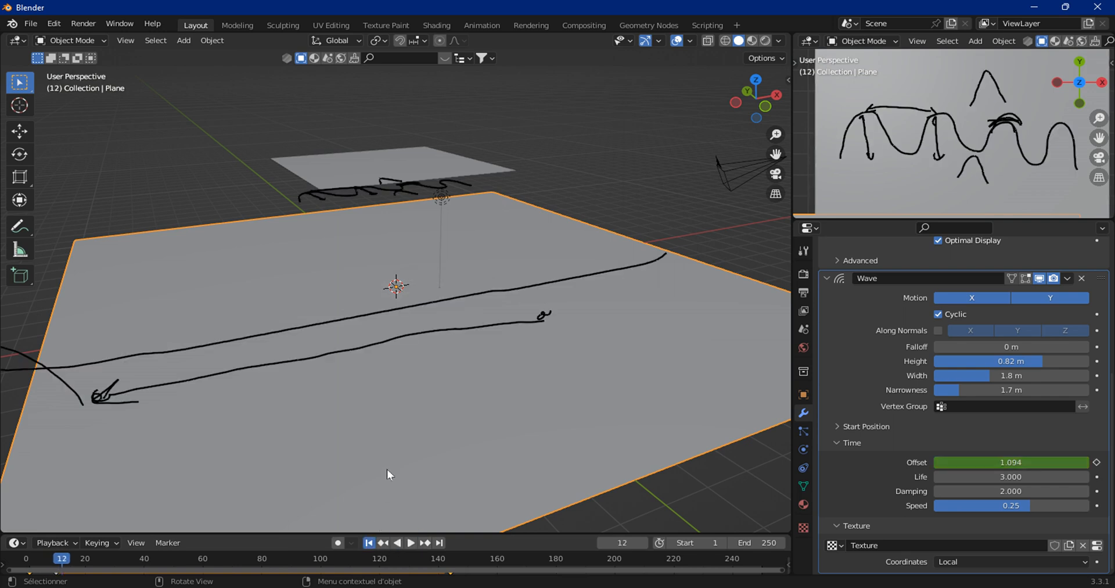
key("shift+Left")
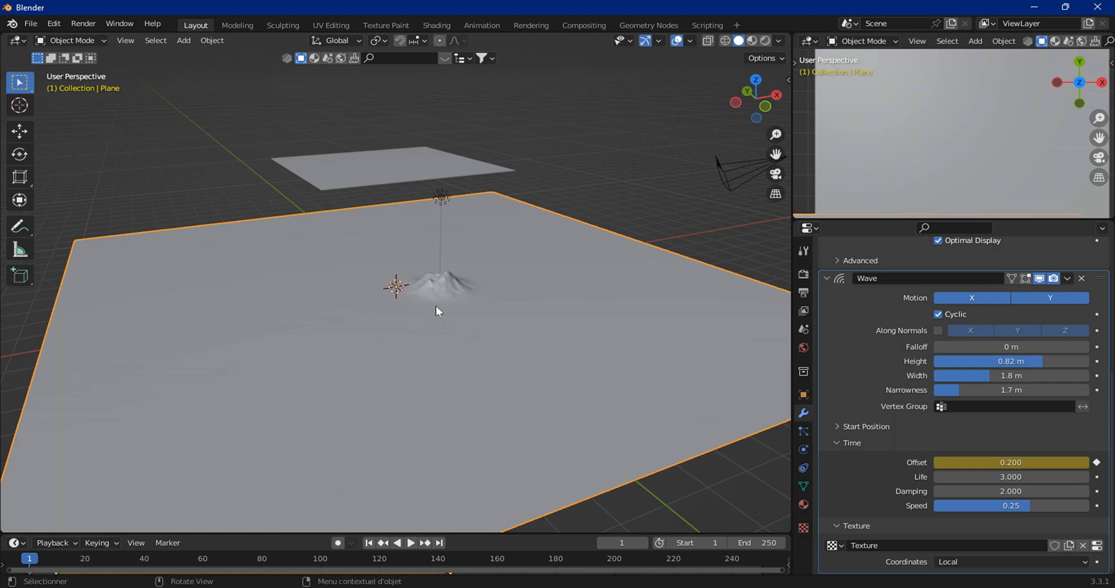
Step: Set the Wave Damping to 10 and preview the animation, returning to the first frame
left_click(979, 490)
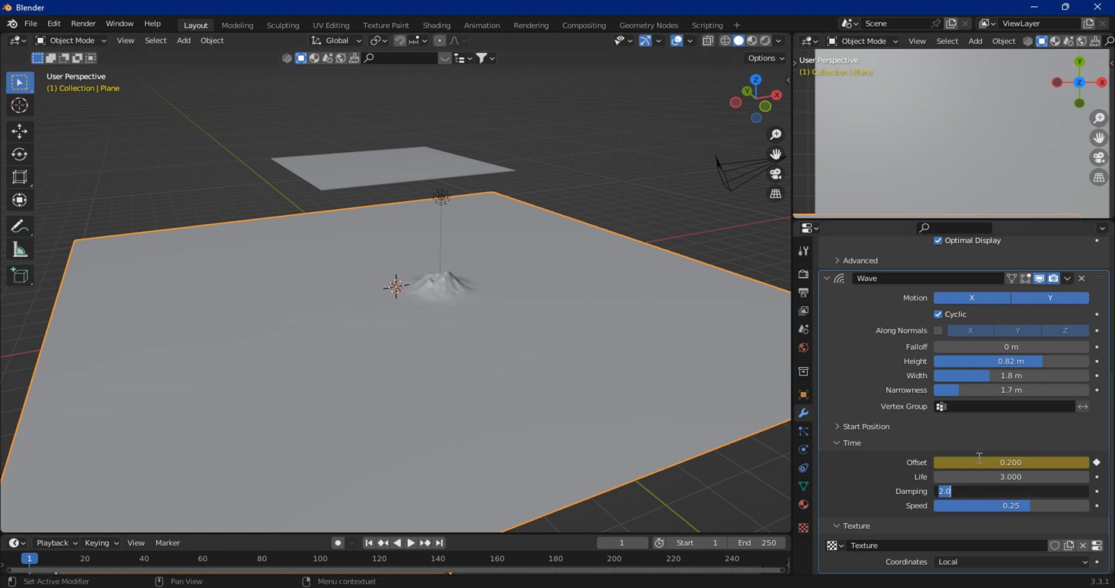
type("10")
key("Return")
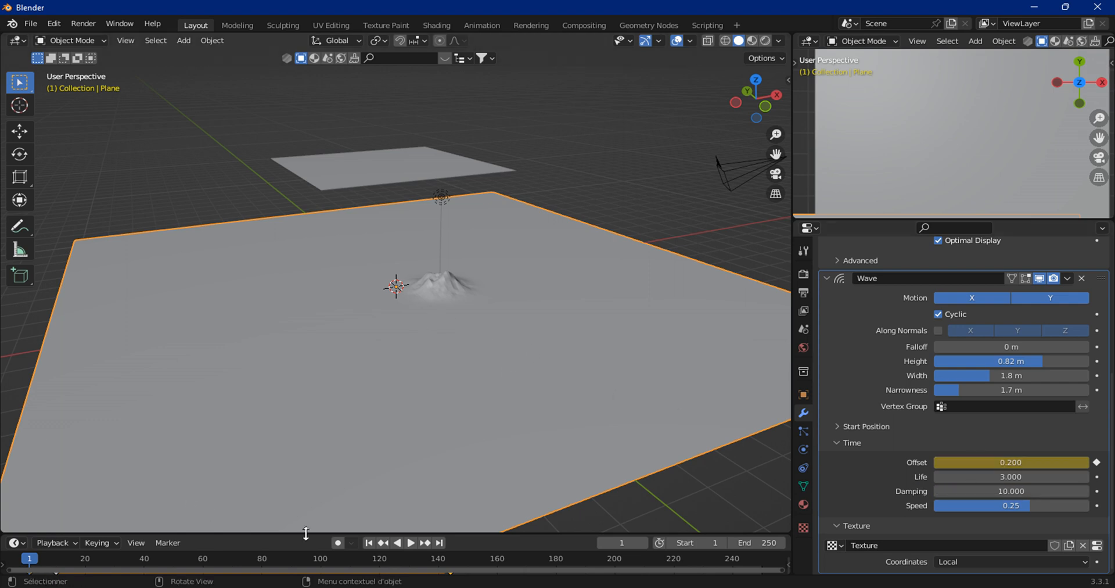
left_click(413, 542)
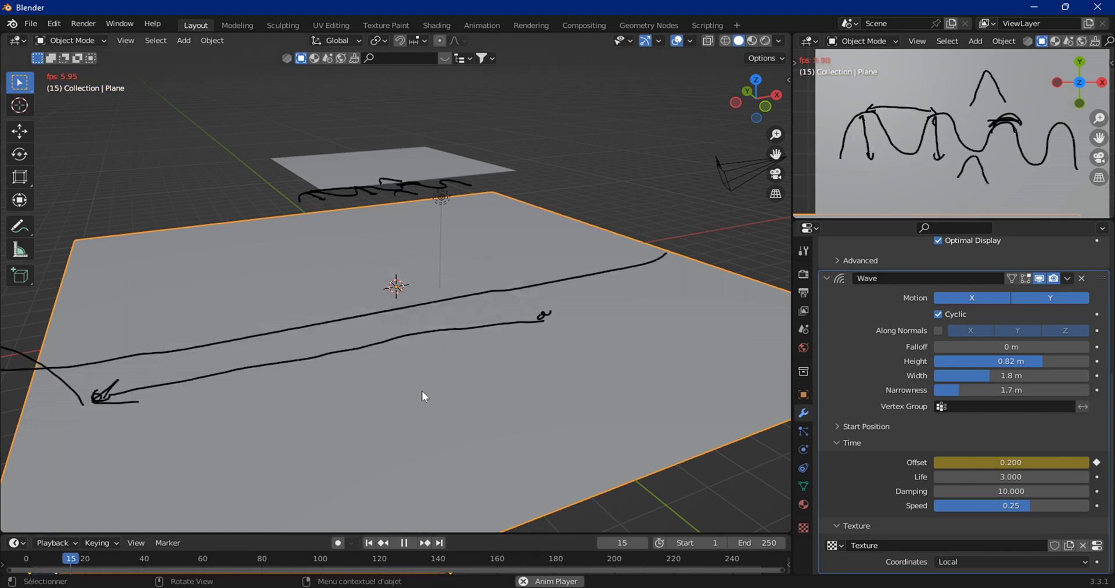
left_click(403, 544)
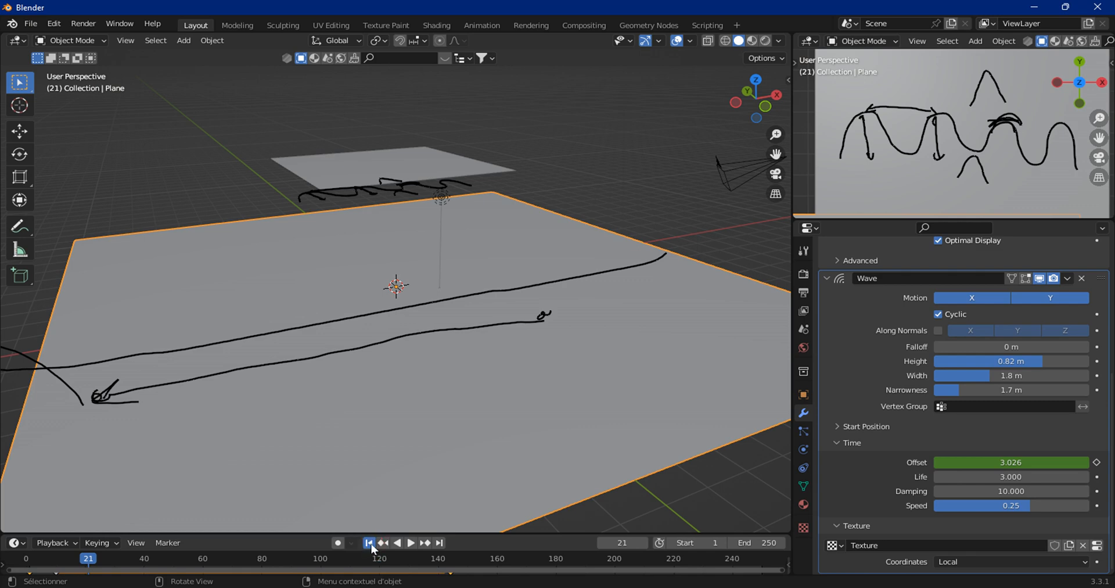
left_click(370, 544)
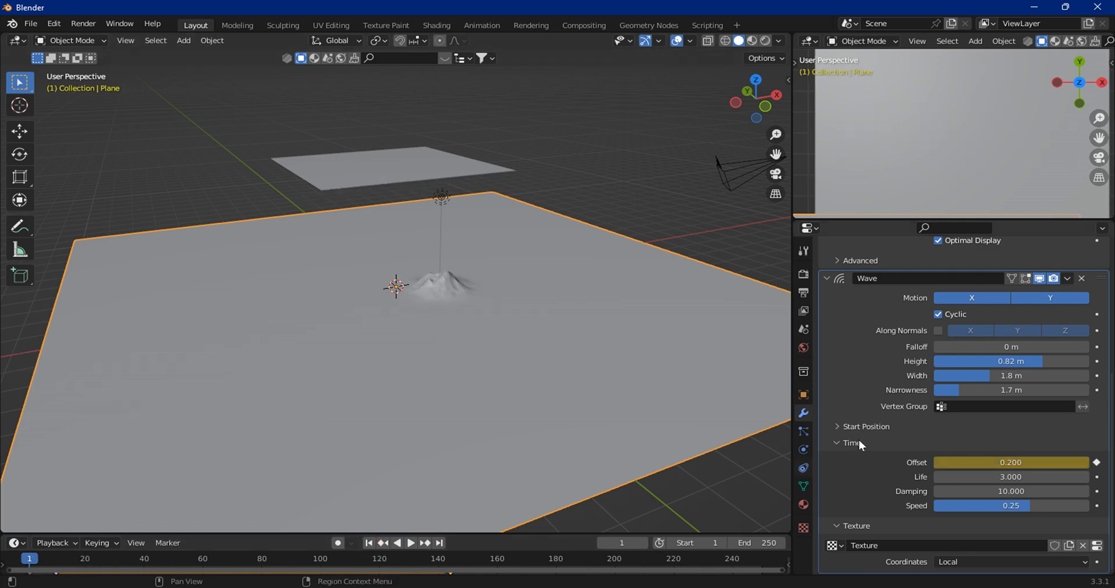
Step: Set the Wave Damping to 2 and preview the animation, returning to the first frame
left_click(988, 491)
type("2")
key("Return")
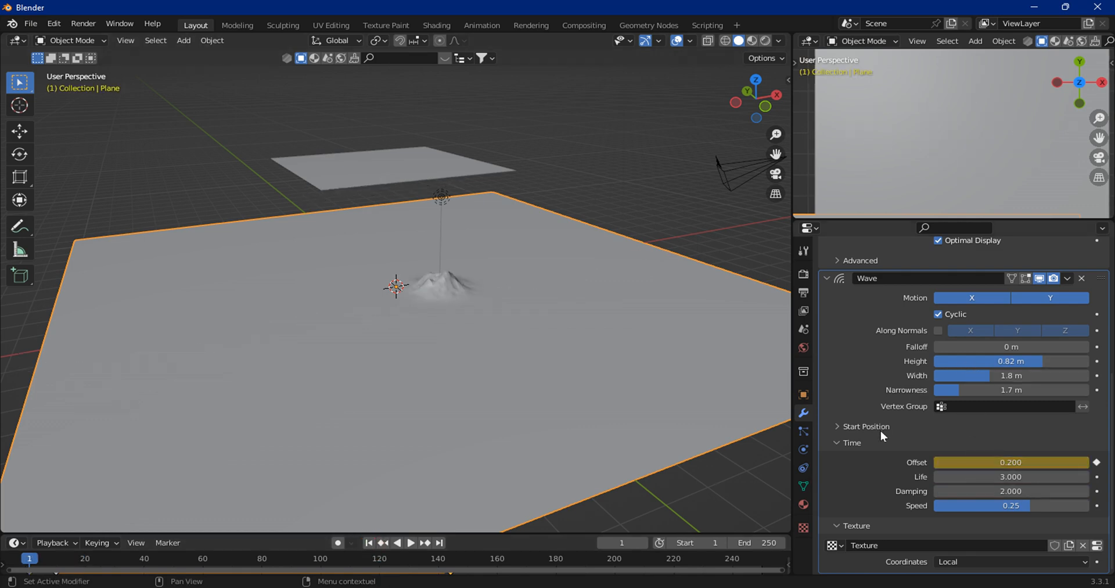
left_click(412, 542)
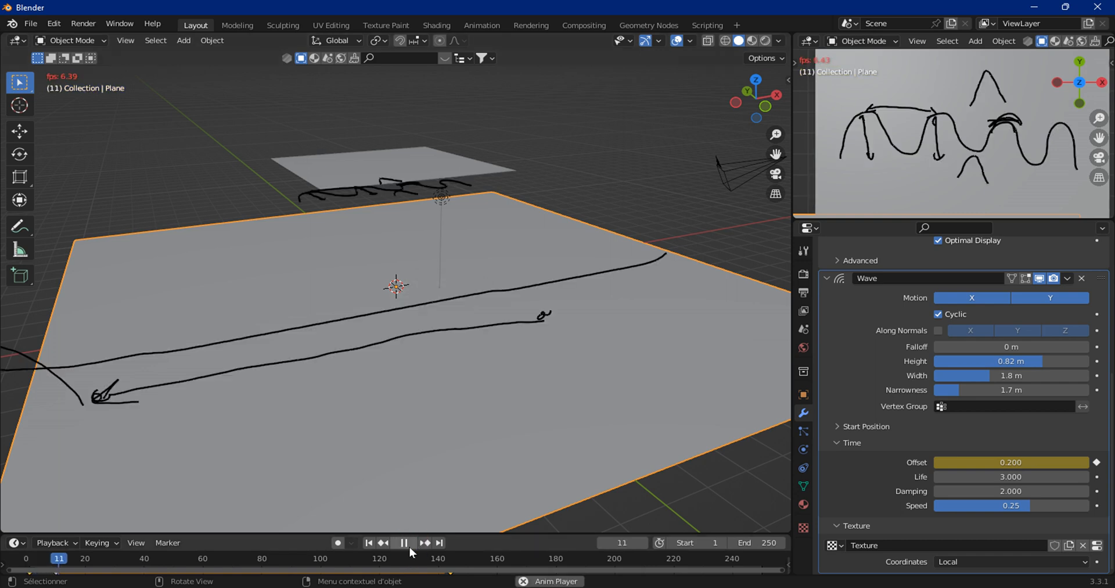
left_click(406, 543)
left_click(368, 543)
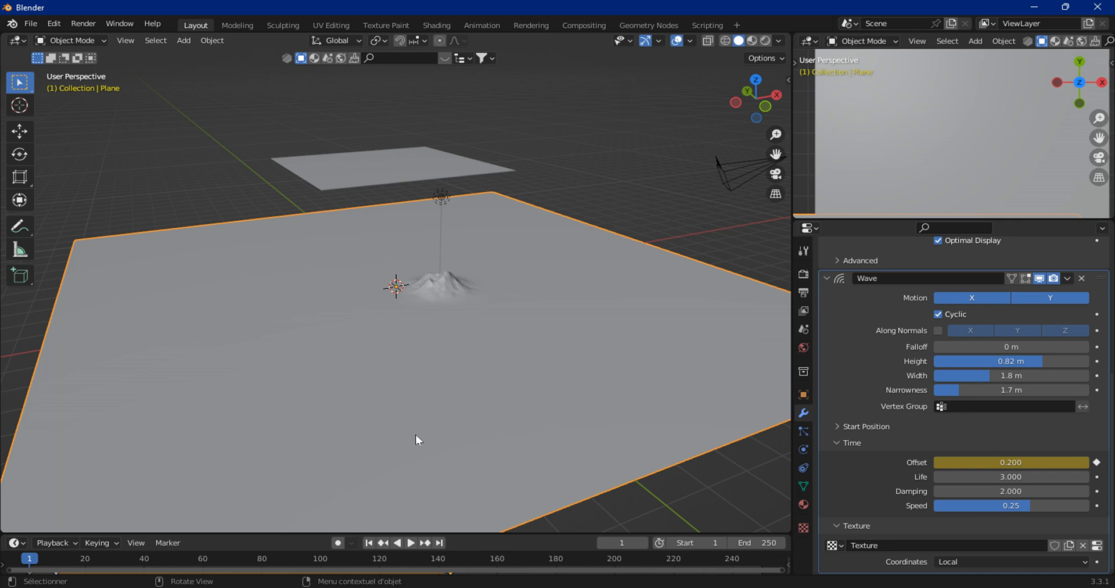
Step: Set the Wave Damping to 10 and the Wave Life to 0
left_click(964, 490)
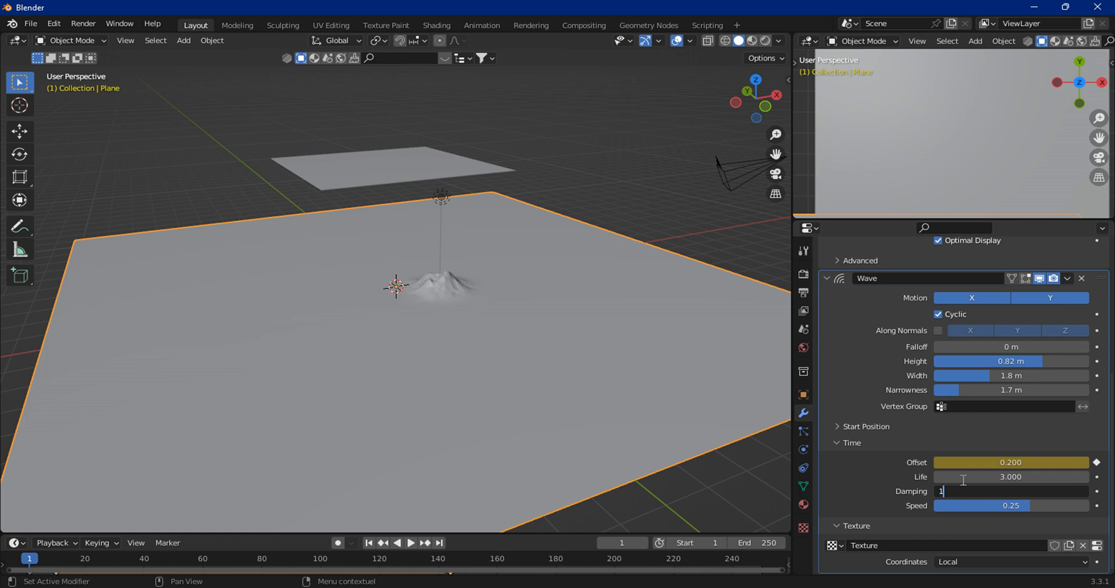
type("10")
key("Return")
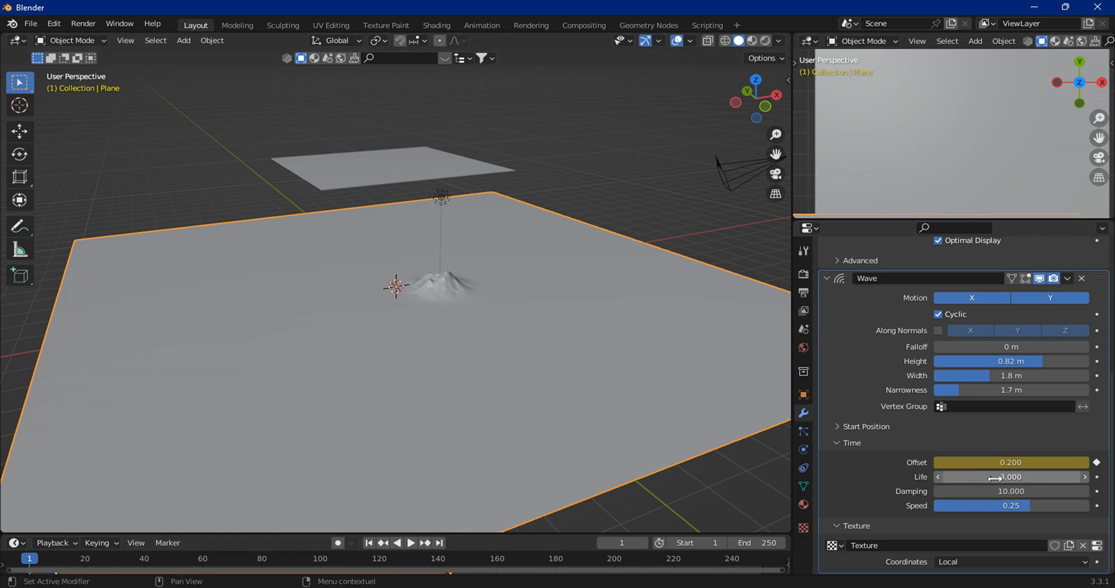
left_click(1000, 471)
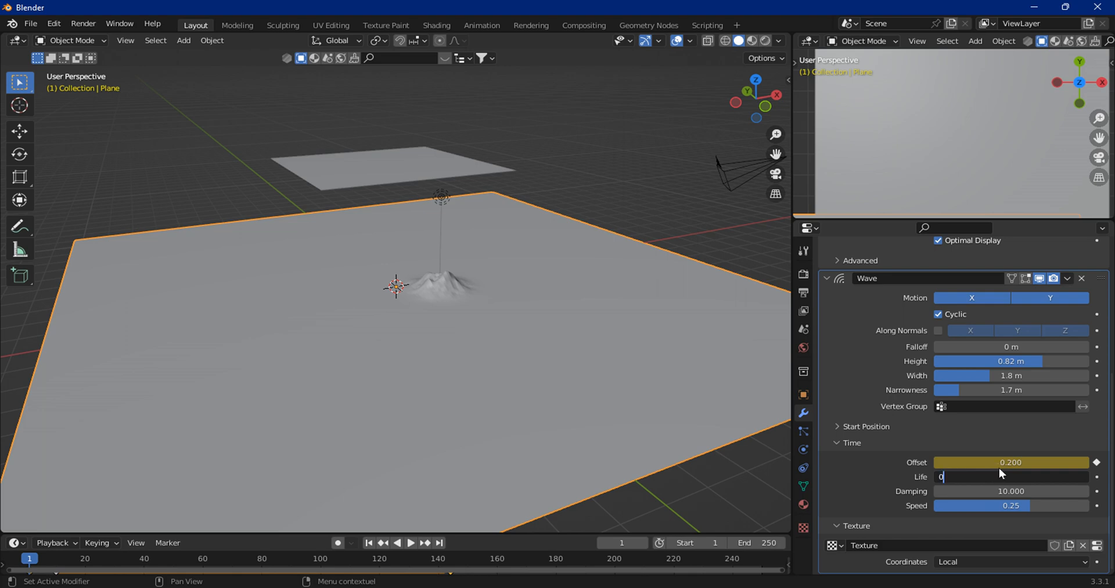
key("Return")
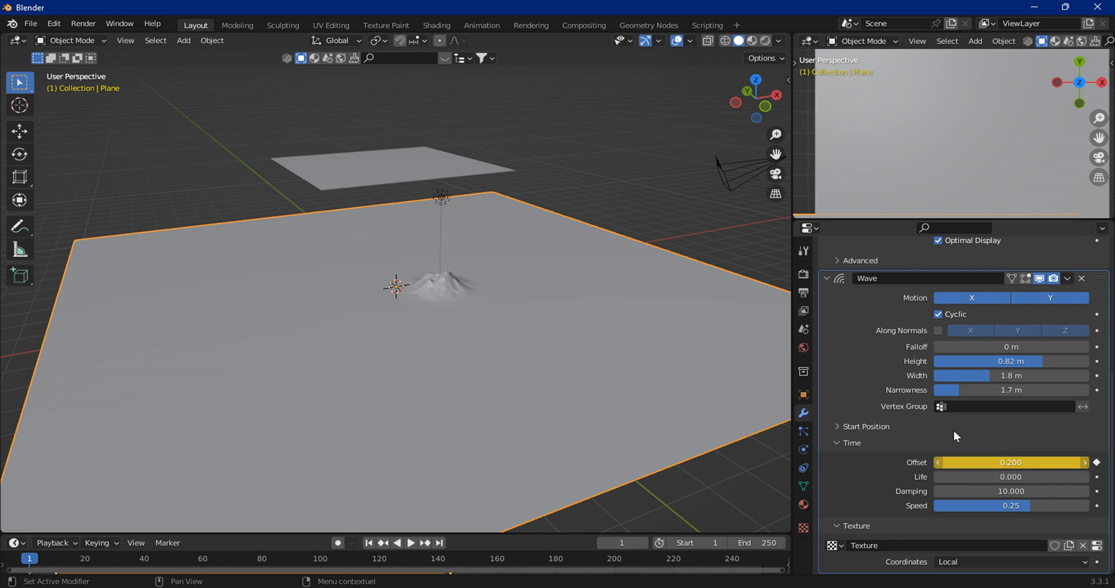
Step: Preview the animation while dragging the Wave Speed to -0.57, returning to the first frame
left_click(412, 543)
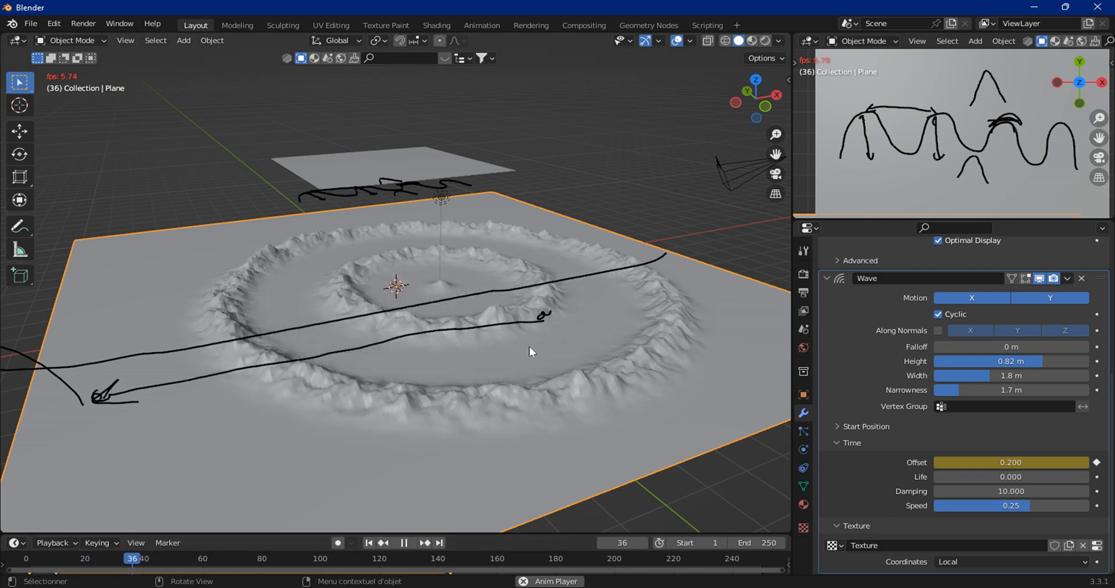
left_click(404, 543)
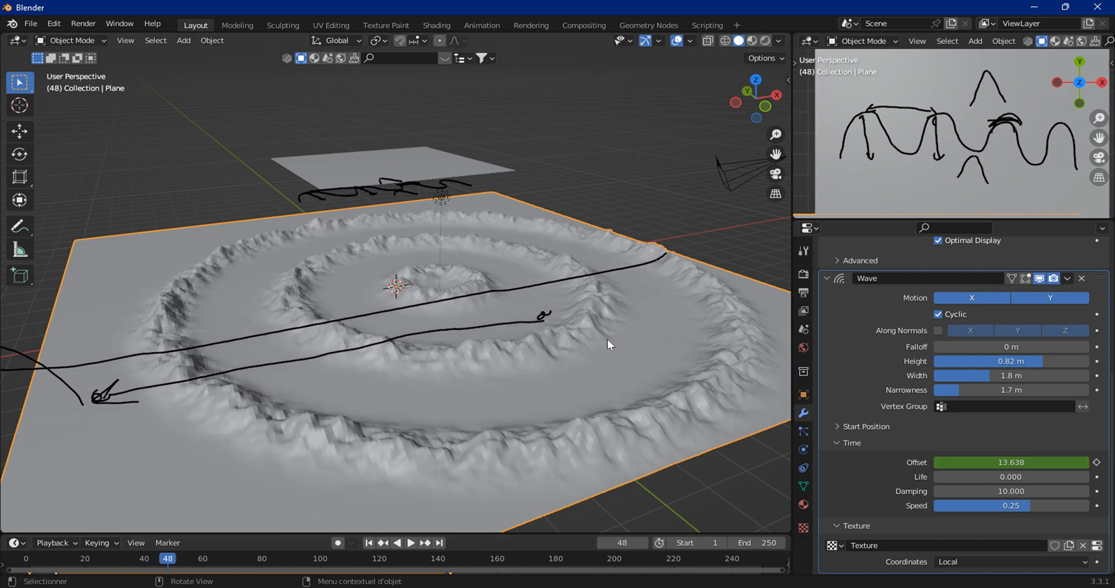
left_click(411, 543)
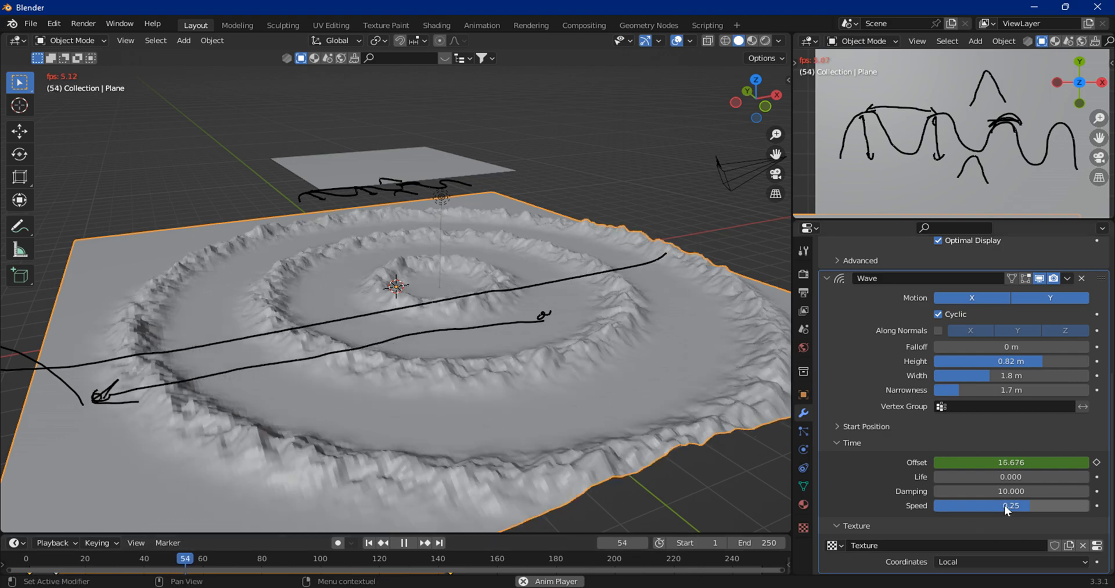
left_click_drag(1039, 505, 1044, 505)
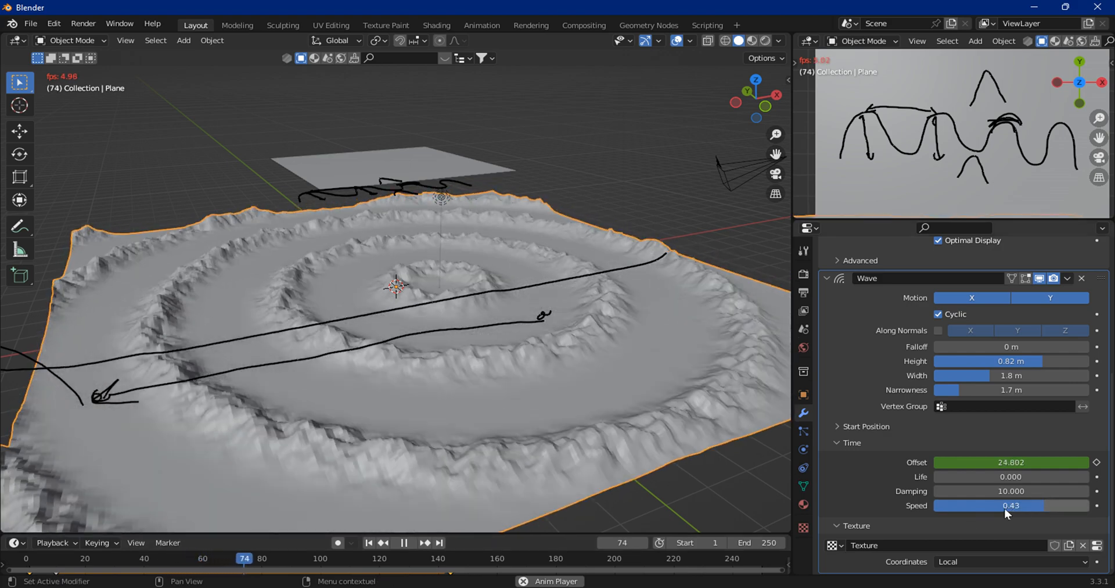
left_click_drag(1044, 505, 966, 506)
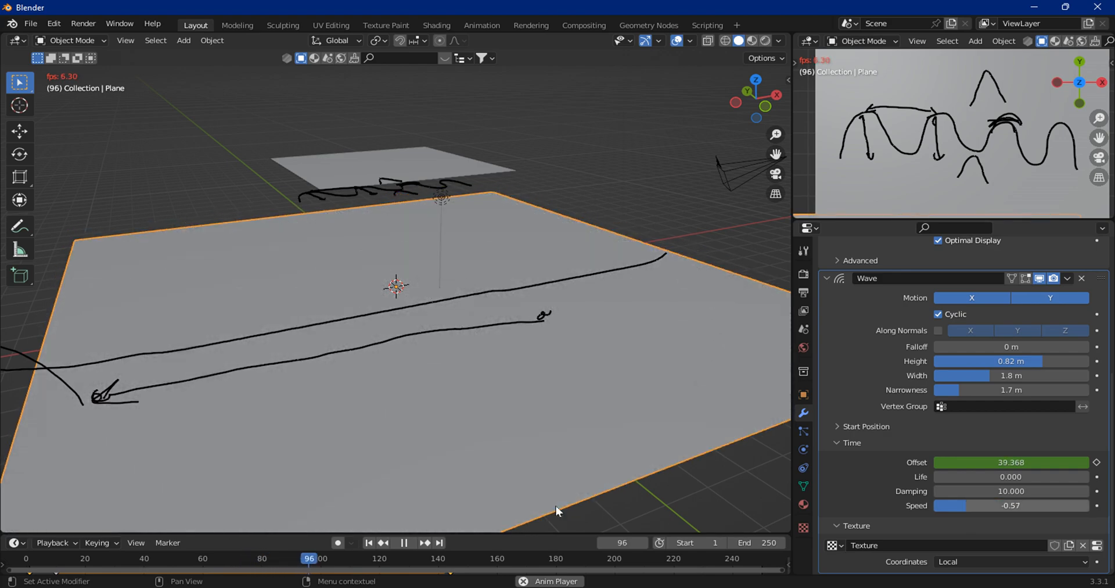
left_click(368, 542)
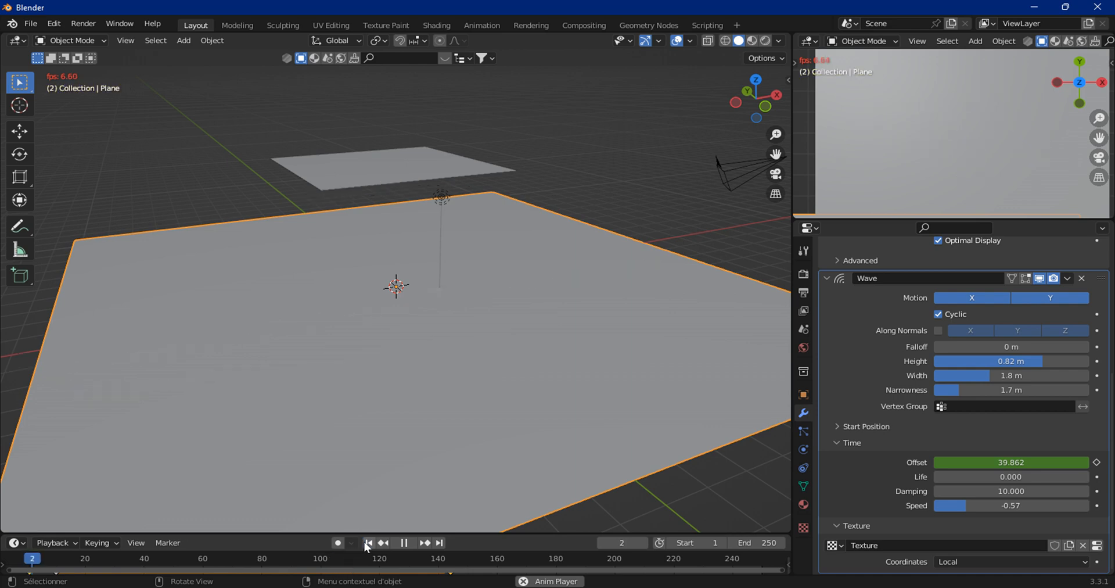
left_click(402, 544)
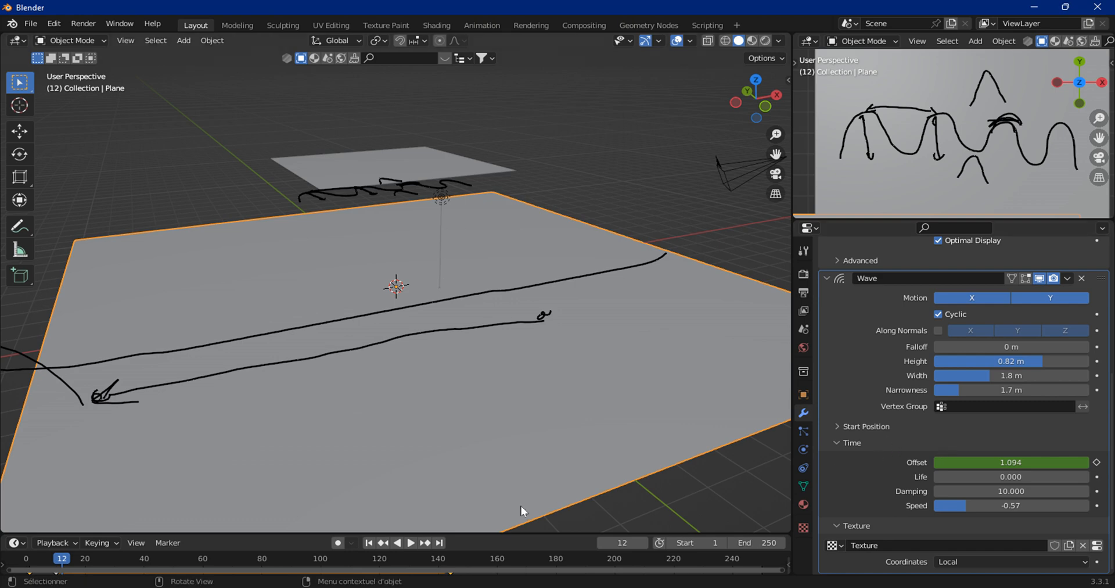
left_click(409, 543)
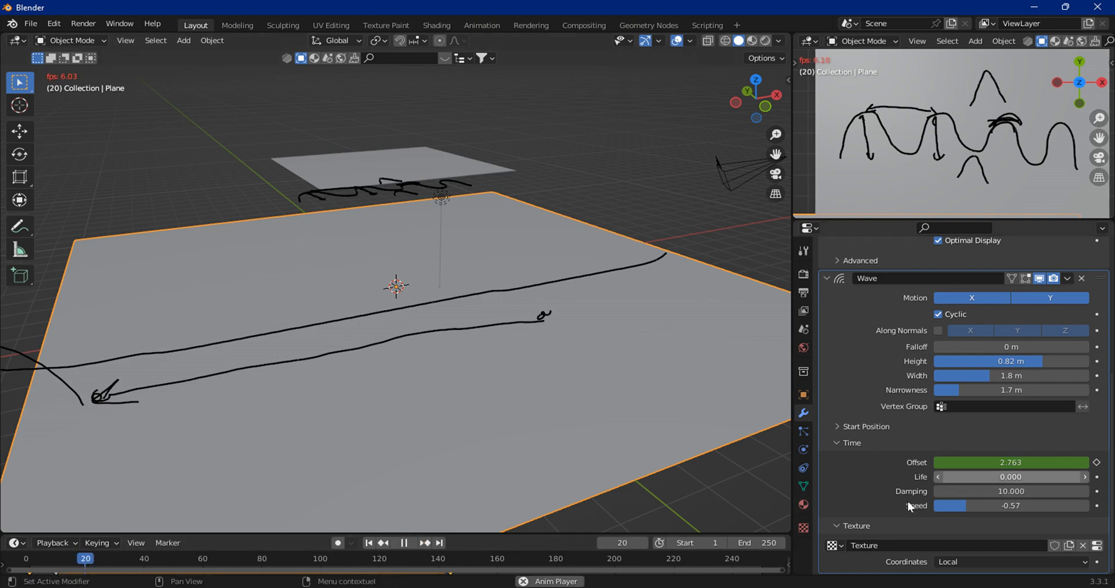
left_click(368, 542)
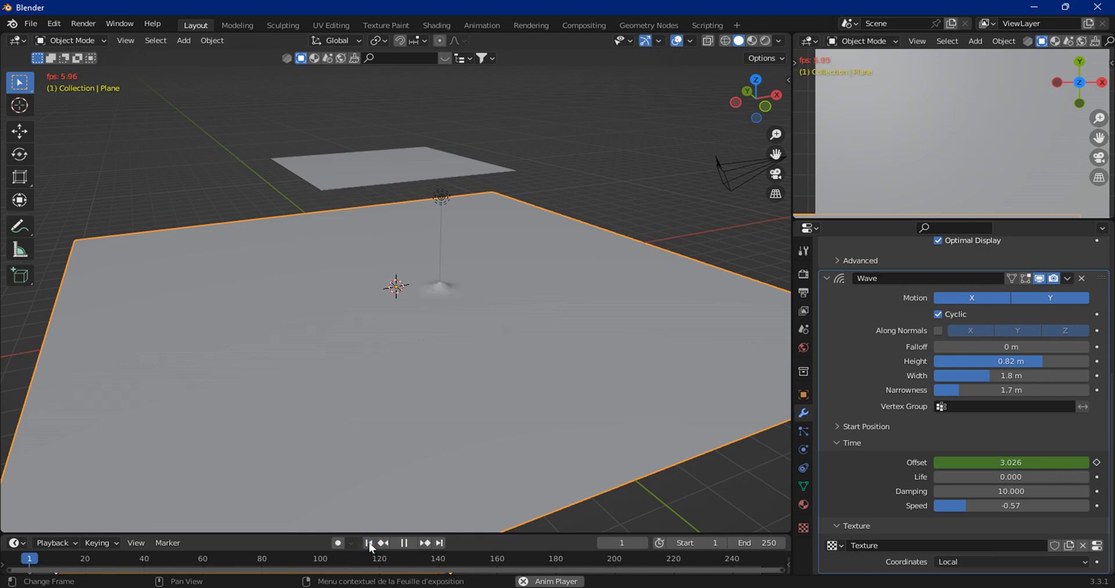
Step: Set the Wave Speed to 0.25 while the animation plays
double_click(1022, 502)
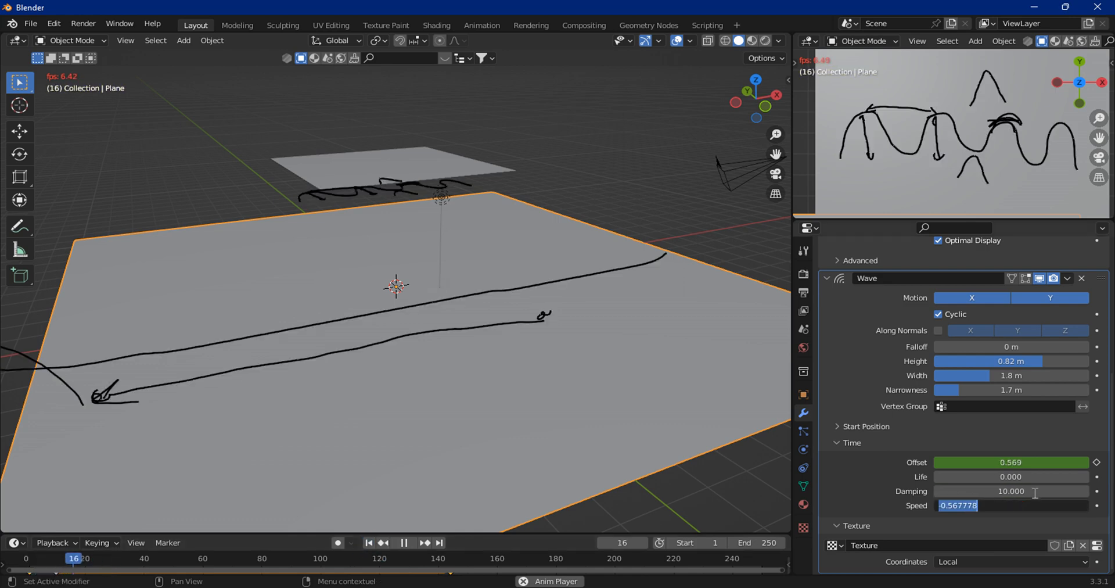
type("0.25")
key("Return")
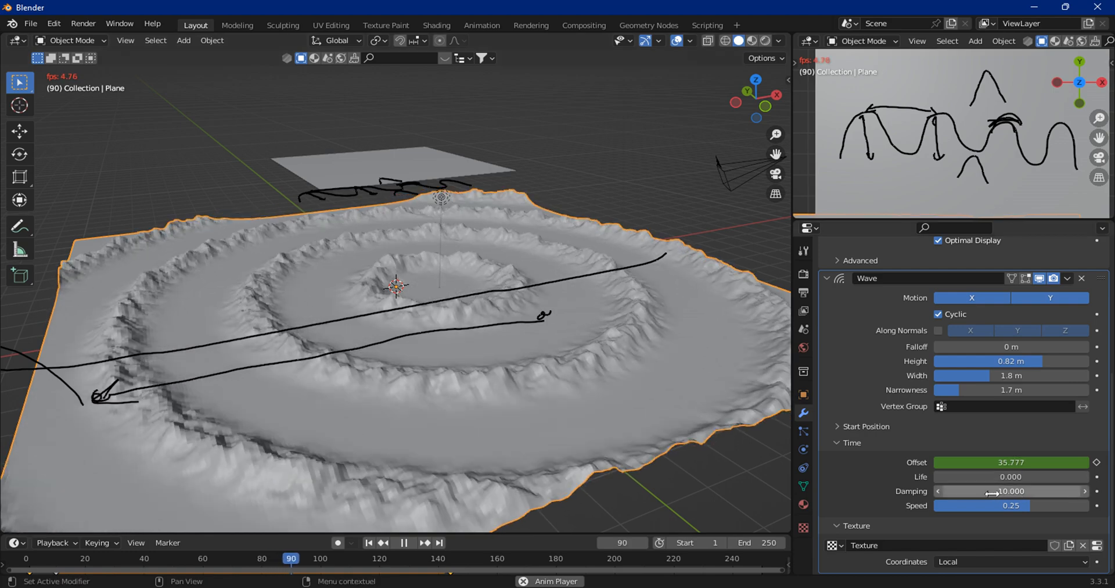
Step: Set the Wave Speed to 0 and nudge it up to 0.03 while the animation plays
mouse_move(1030, 506)
left_mouse_down()
mouse_move(1056, 505)
mouse_move(1029, 505)
left_mouse_up()
left_click(1020, 506)
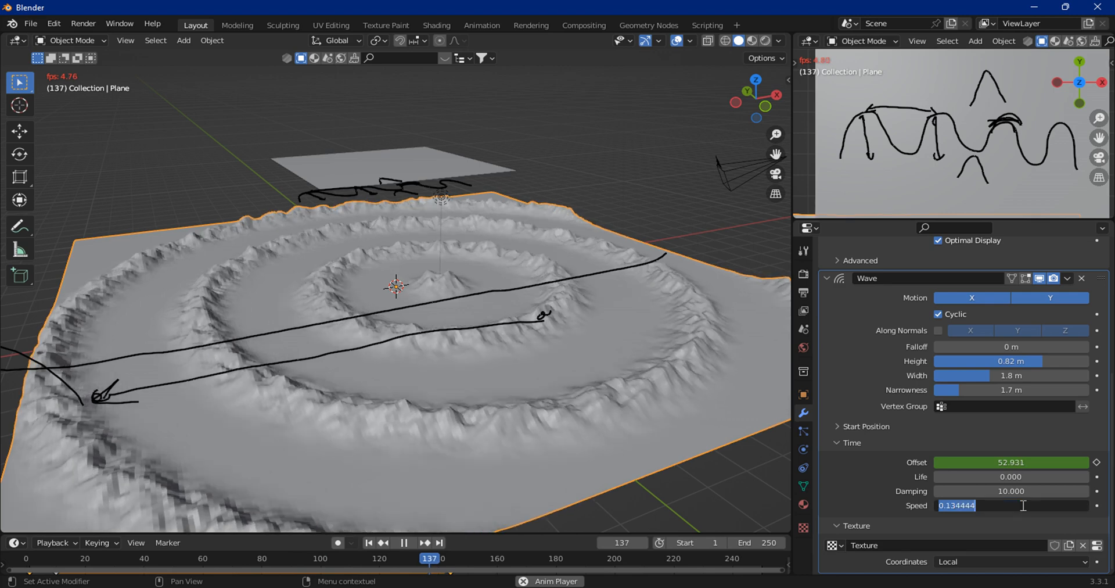
type("0")
key("Return")
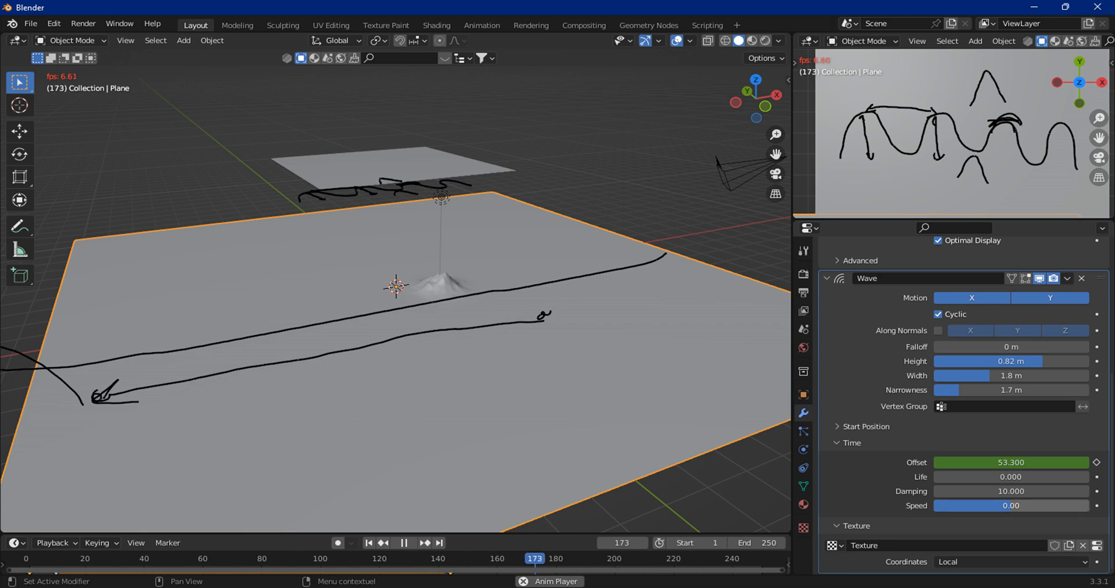
left_click_drag(990, 511, 992, 512)
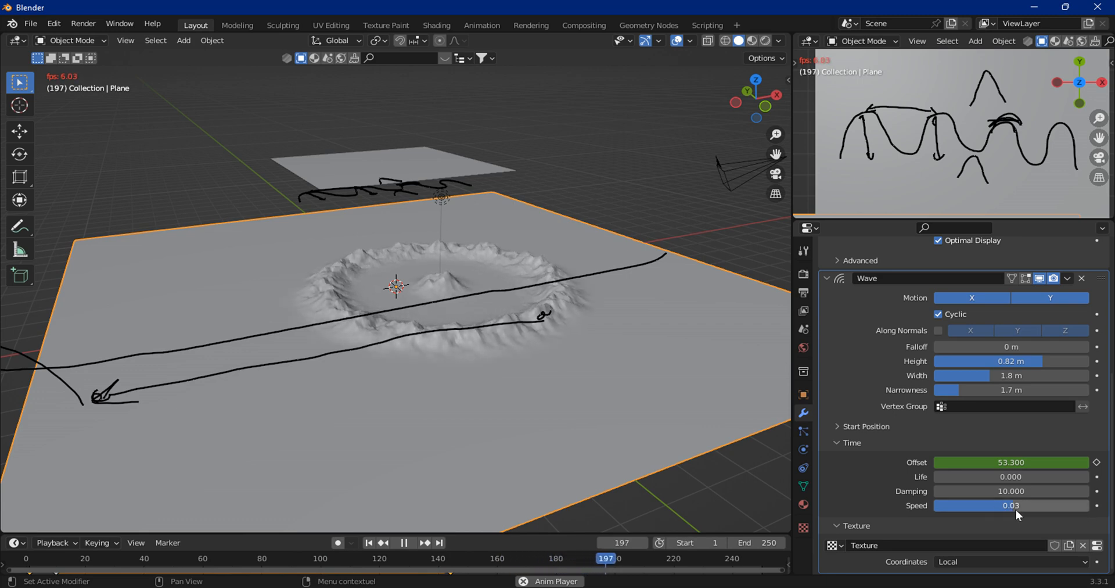
scroll(603, 410, "up", 3)
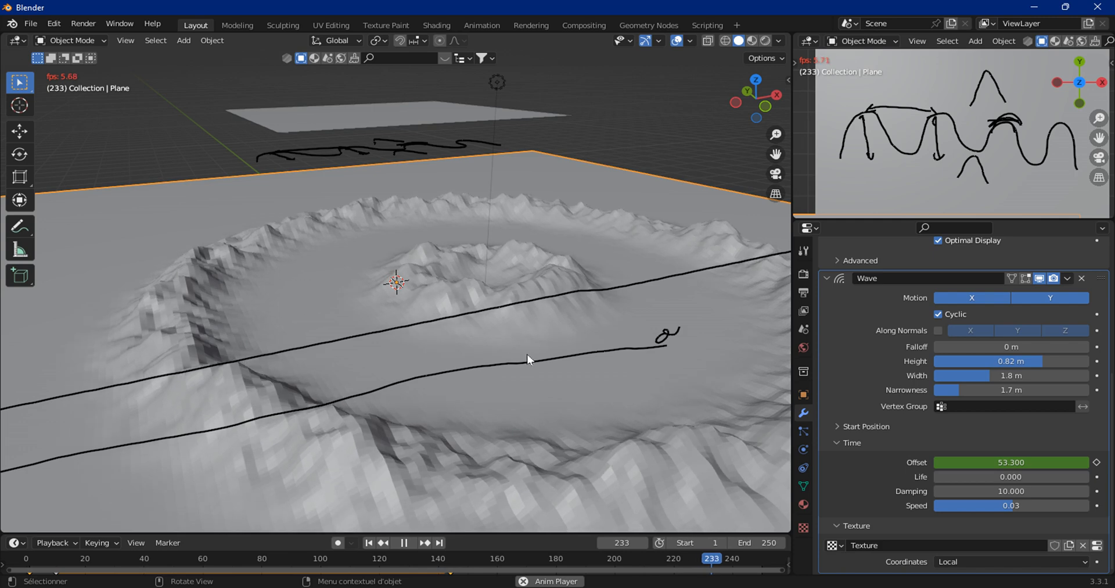
scroll(527, 352, "down", 3)
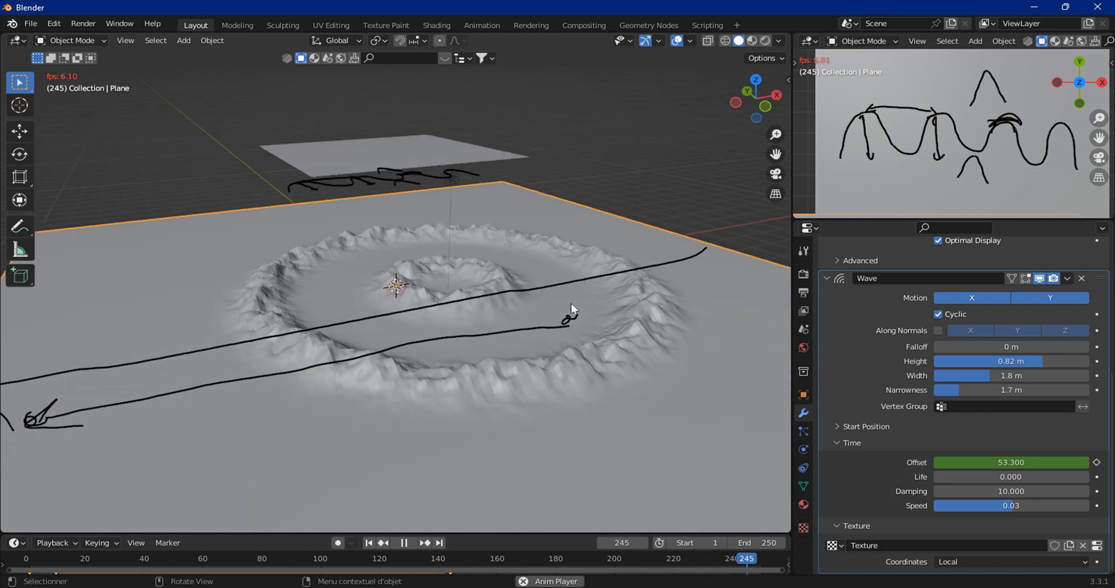